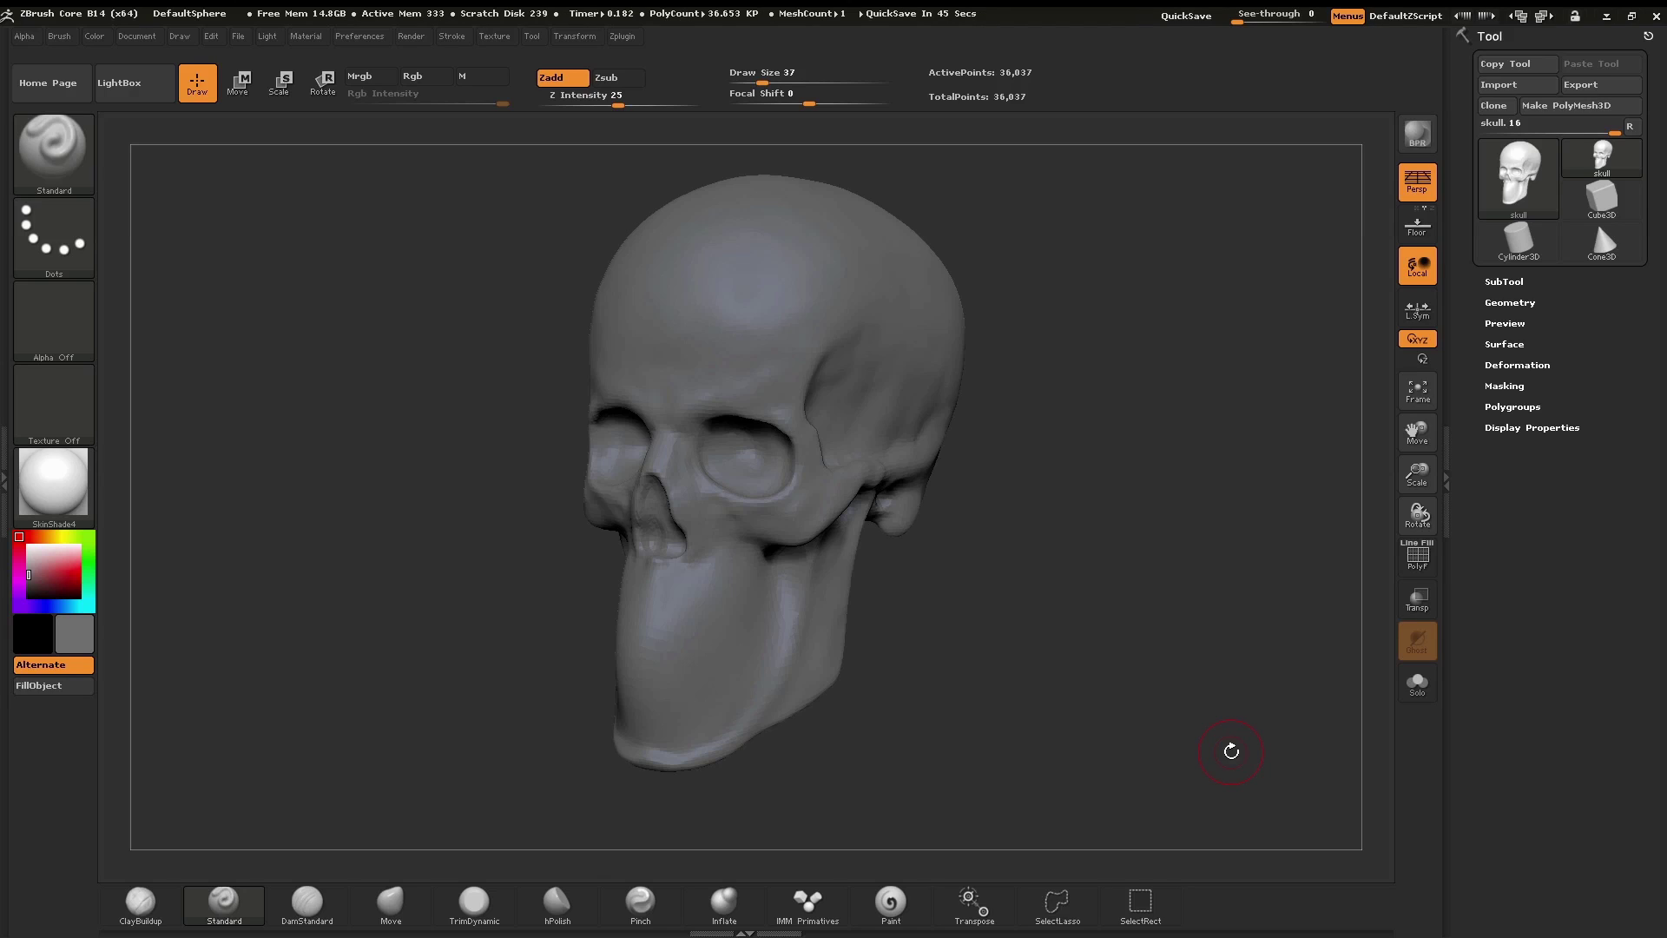
Step: Turn on the polyframe display to show the skull's mesh wireframe
left_click_drag(1069, 614, 1055, 573)
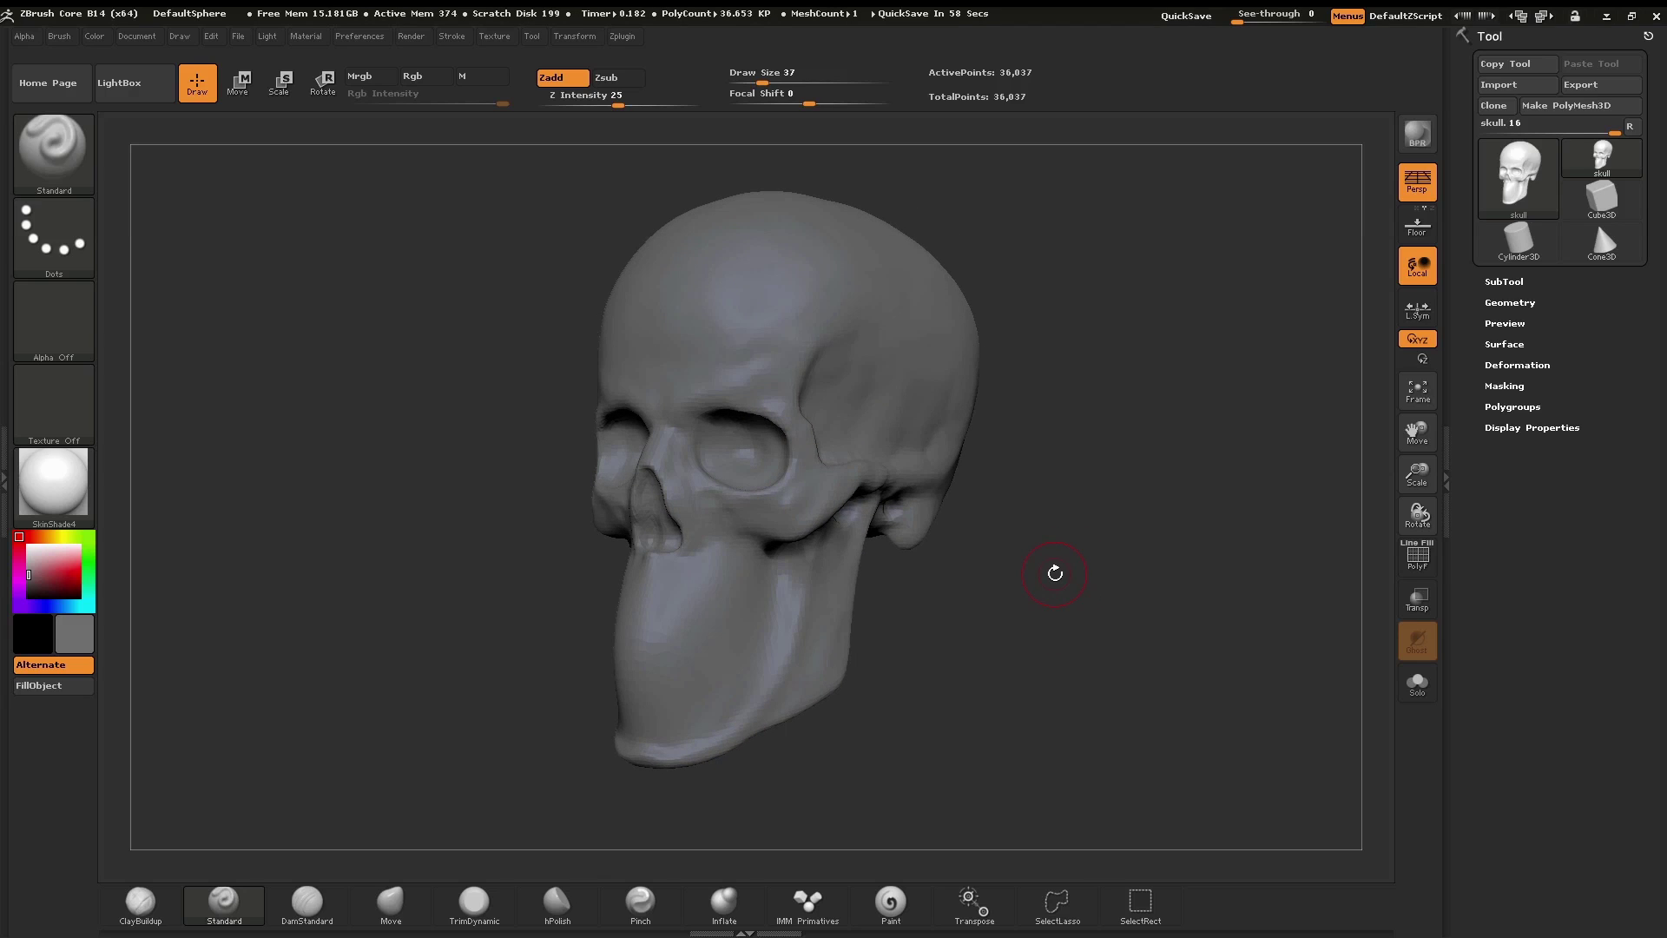
left_click_drag(1091, 606, 1094, 600)
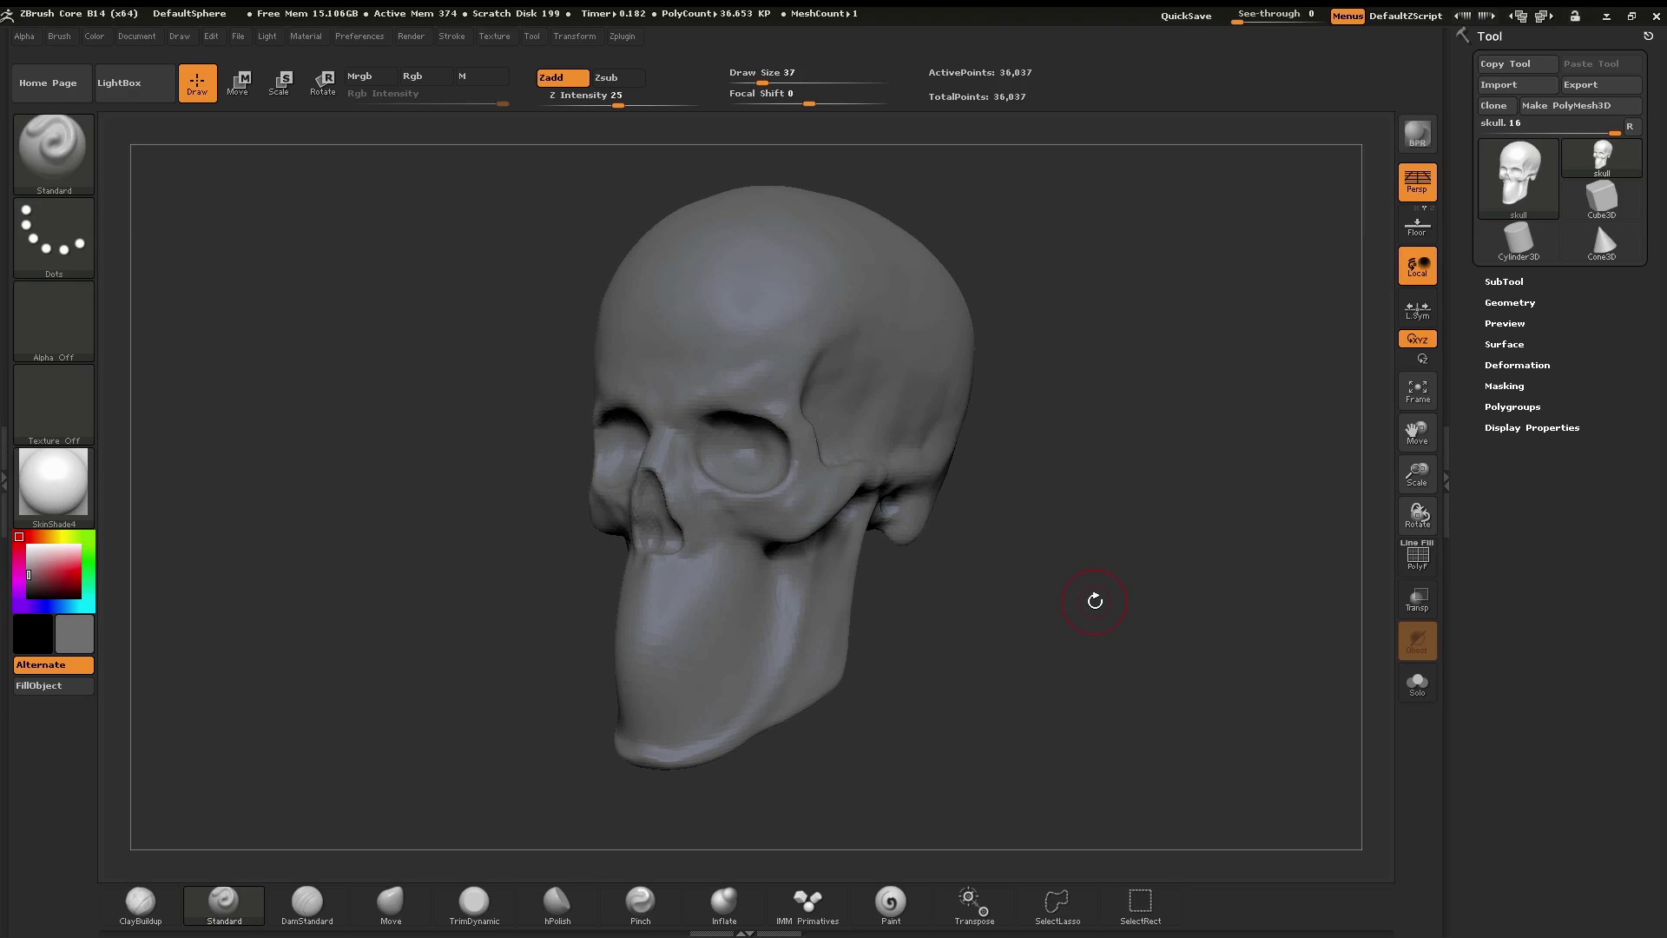
key("shift+f")
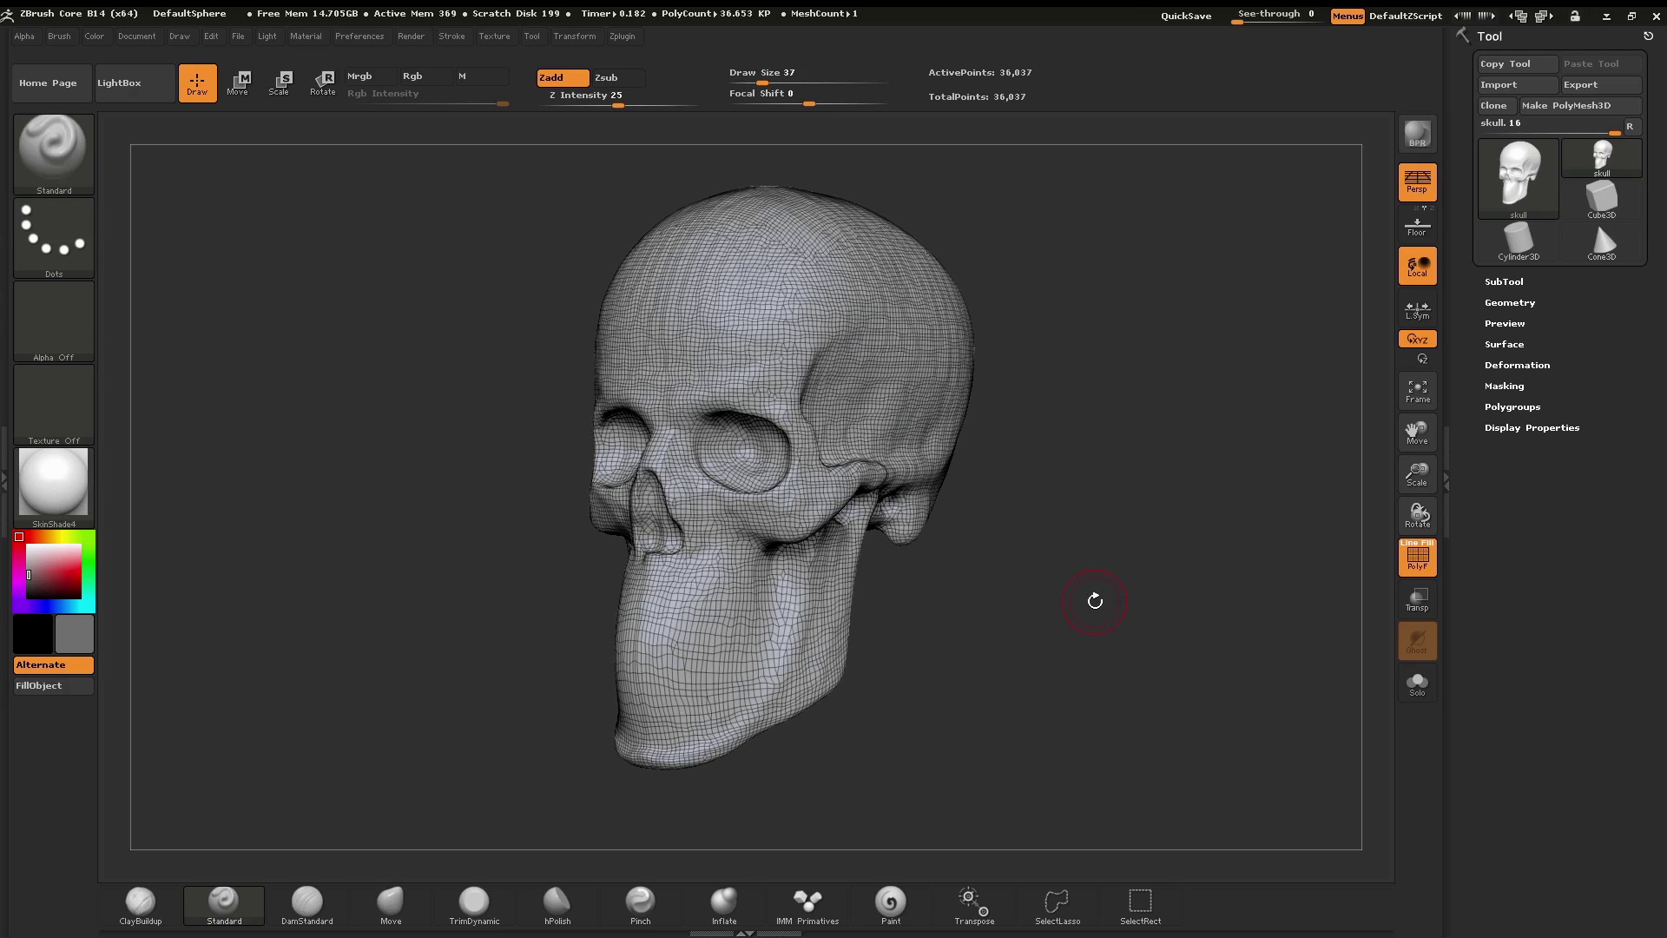
left_click_drag(1046, 643, 1079, 560)
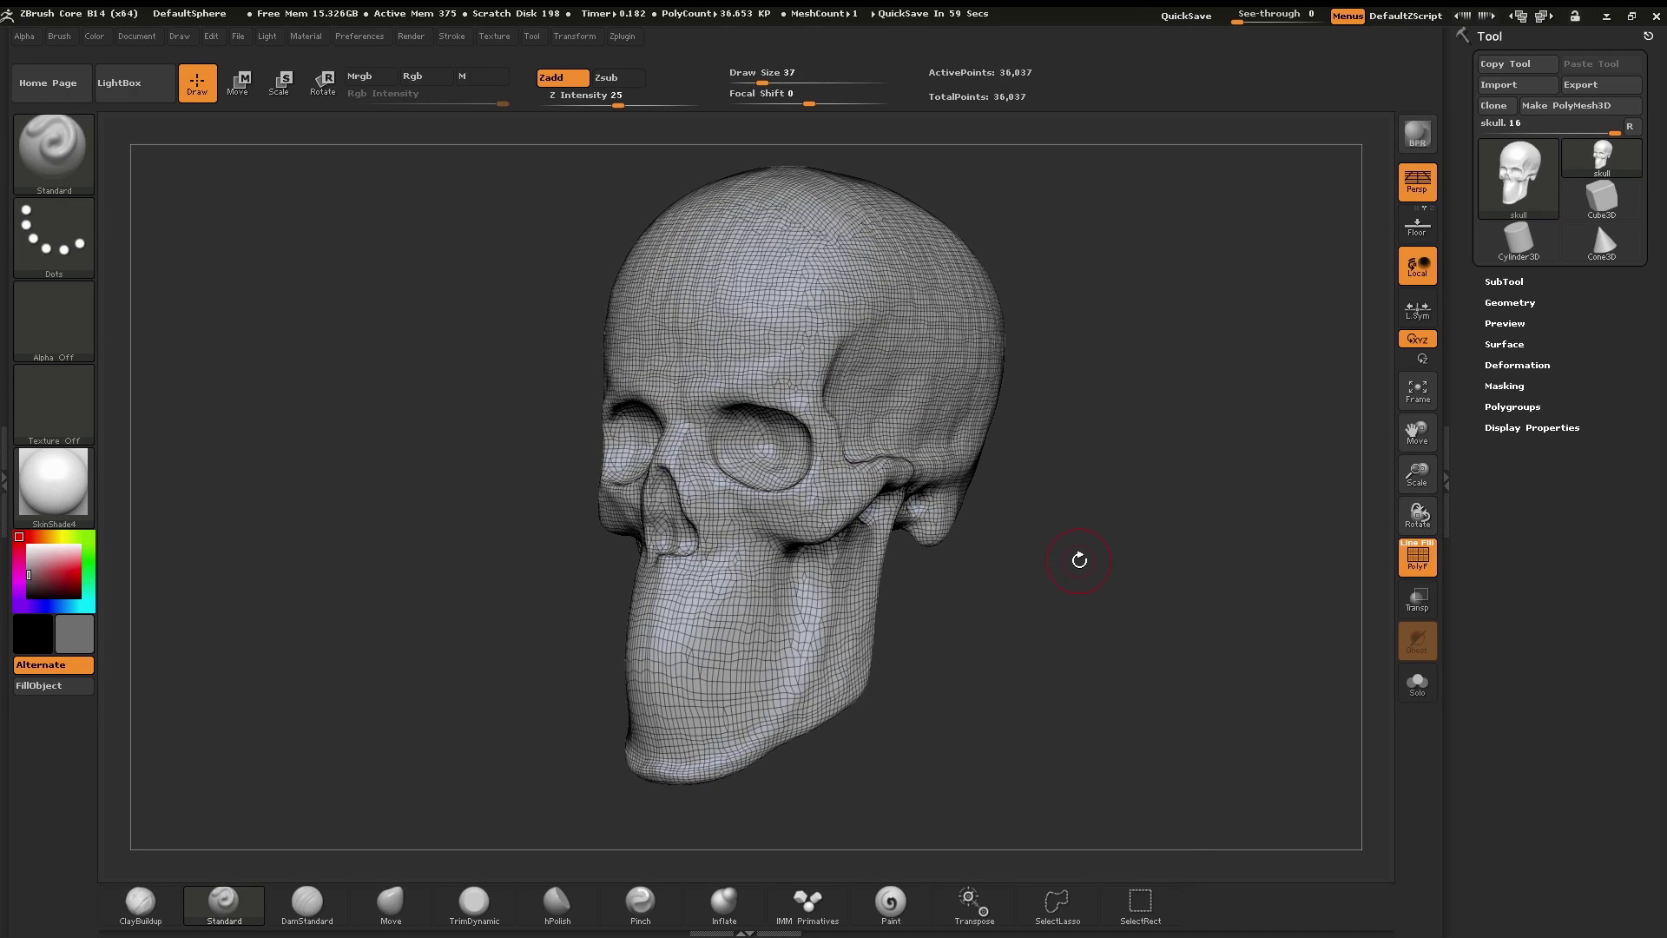
left_click(1425, 568)
left_click(1425, 569)
left_click(1424, 569)
left_click(1425, 568)
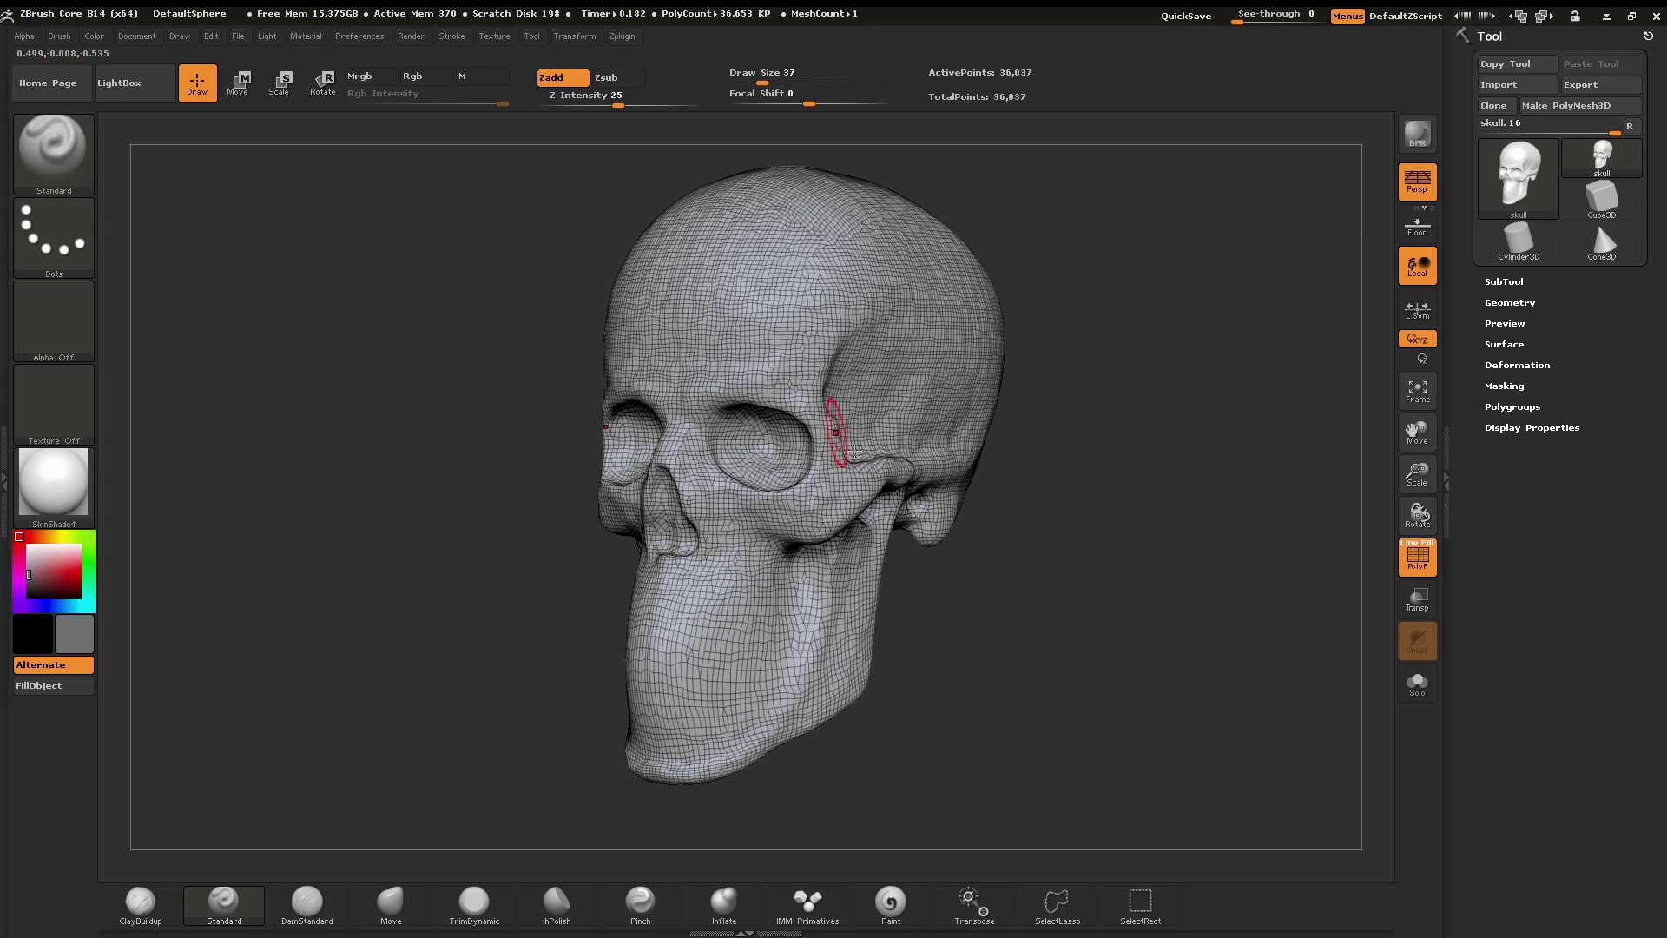
mouse_move(1027, 628)
left_mouse_down()
mouse_move(1109, 651)
mouse_move(1021, 653)
left_mouse_up()
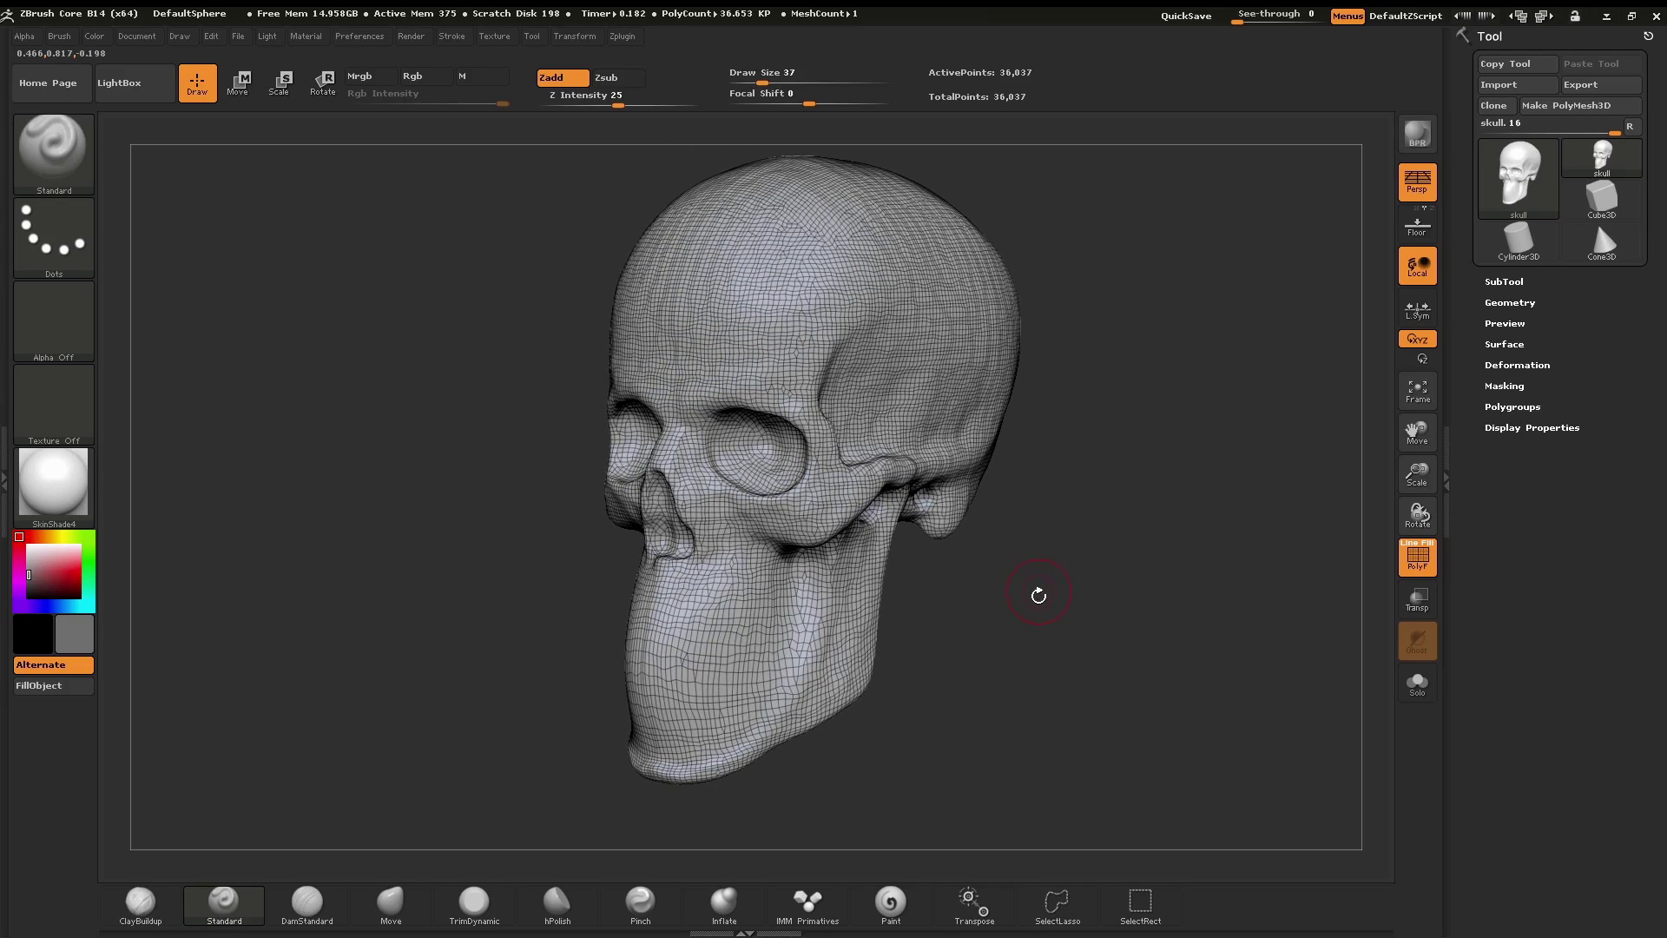
Step: Select the Move sculpting brush
key("b")
key("m")
key("v")
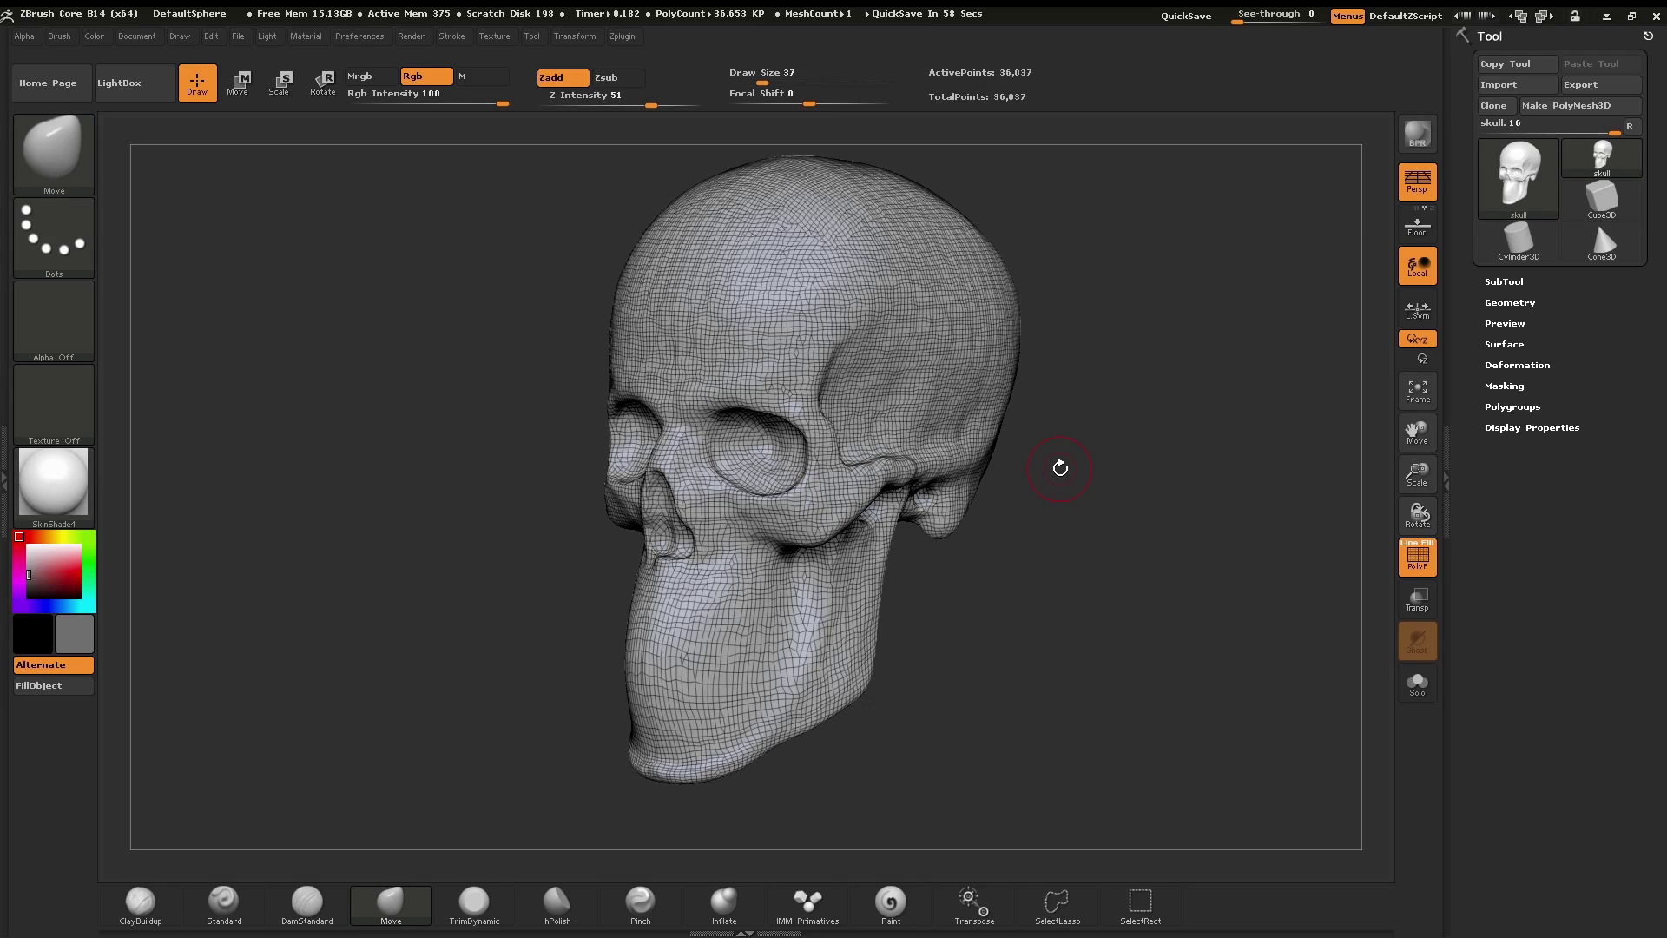
key("b")
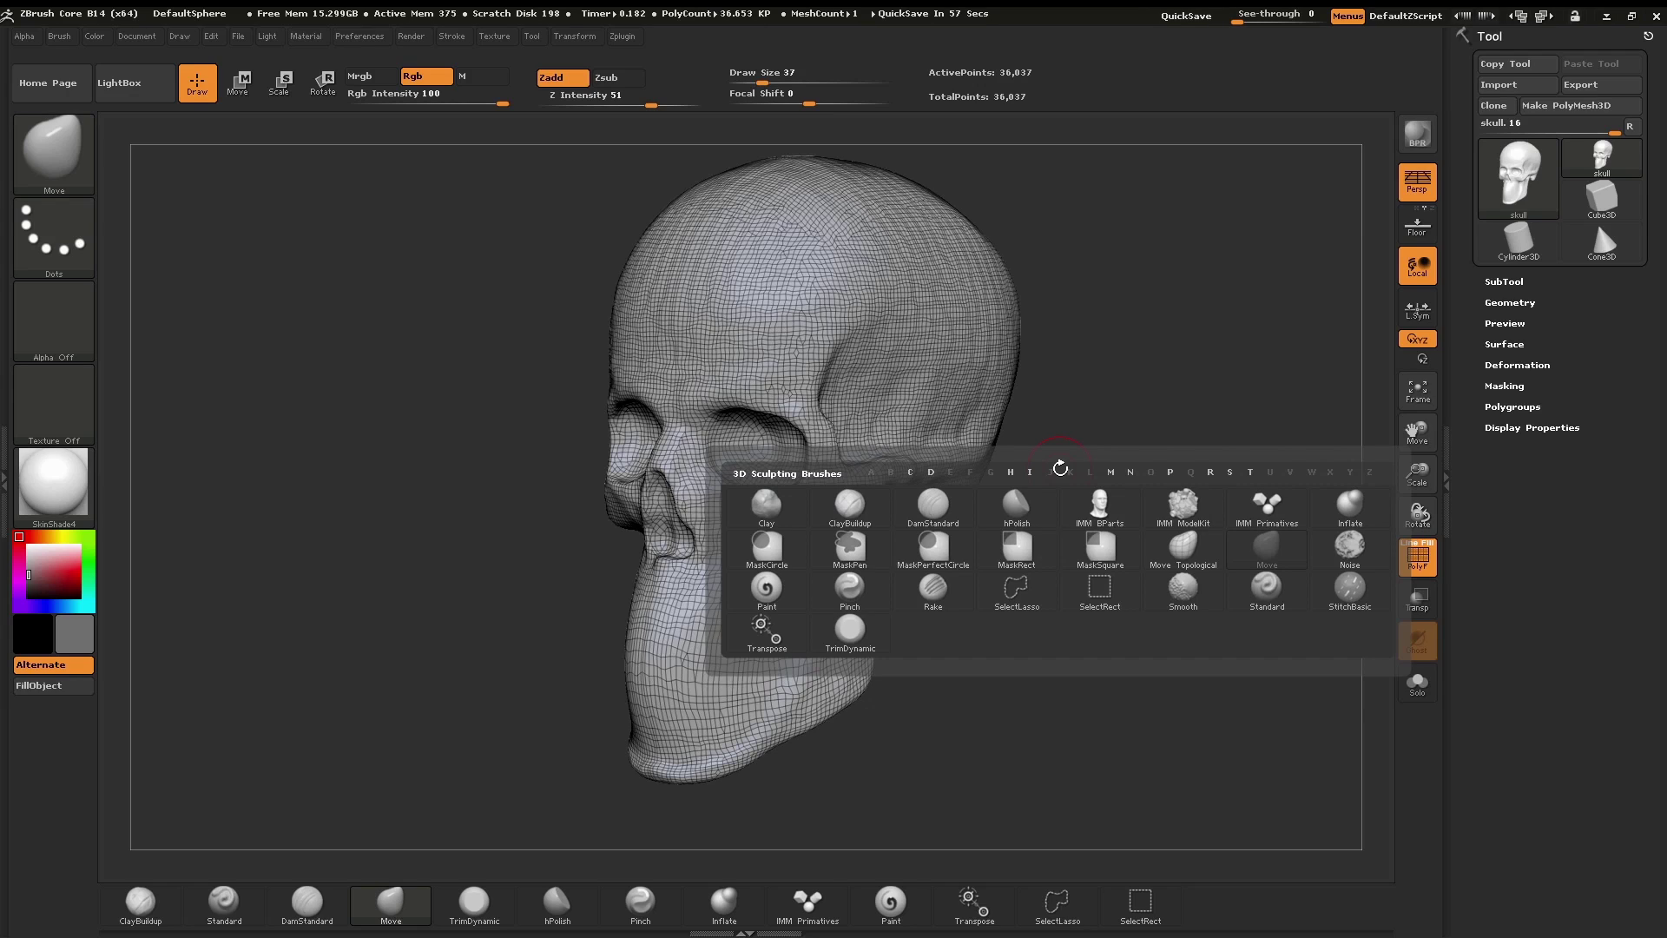
key("m")
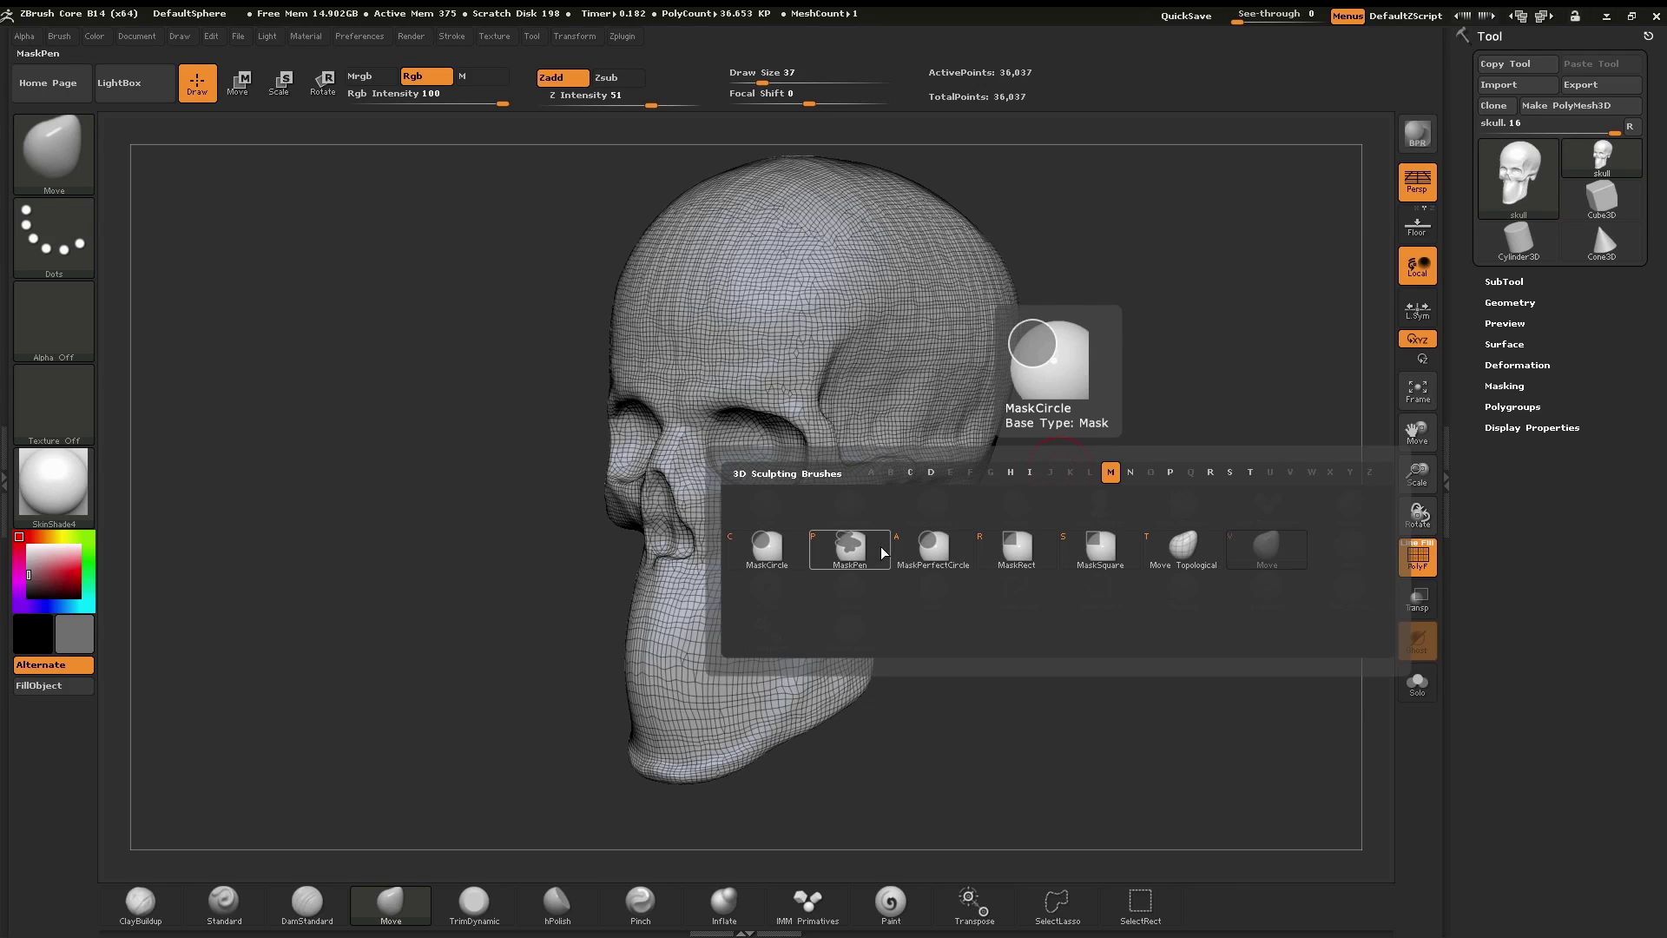
left_click(1254, 551)
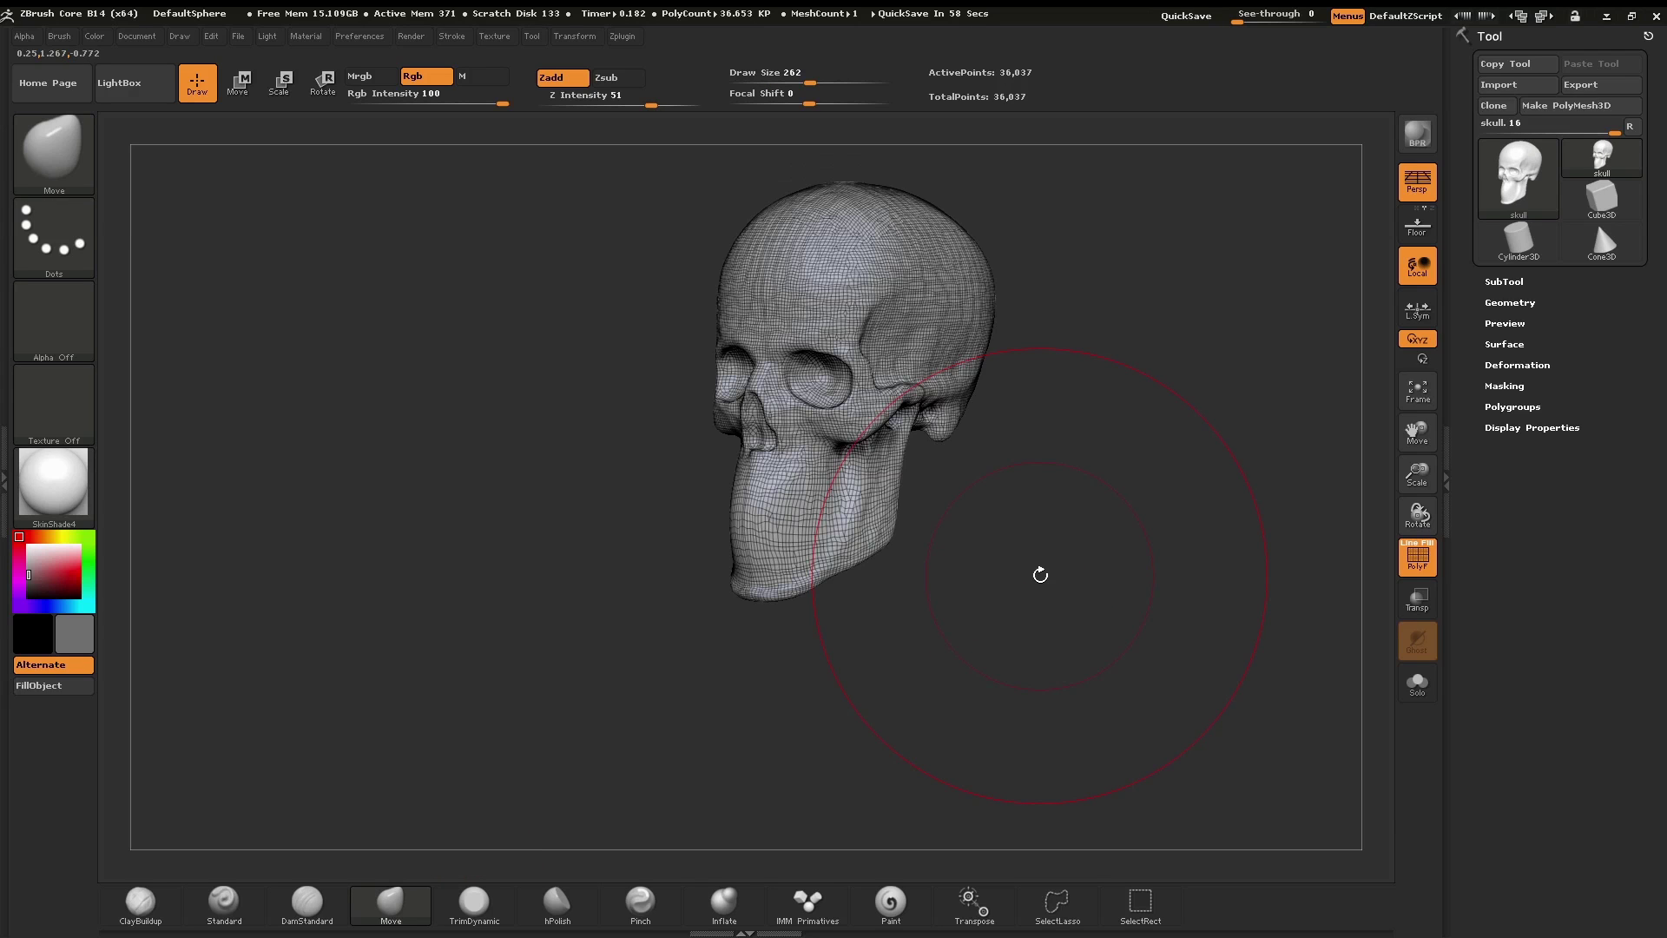
Step: Pull the skull's jaw forward and downward with the Move brush at draw size 90, stretching its polygons
key("s")
left_click_drag(1018, 576, 985, 580)
mouse_move(795, 568)
left_mouse_down()
mouse_move(773, 614)
mouse_move(853, 602)
mouse_move(886, 570)
mouse_move(748, 646)
left_mouse_up()
mouse_move(920, 591)
left_mouse_down()
mouse_move(804, 592)
mouse_move(726, 554)
left_mouse_up()
left_click_drag(748, 492, 728, 493)
left_click_drag(743, 583, 725, 590)
left_click_drag(896, 542, 914, 538)
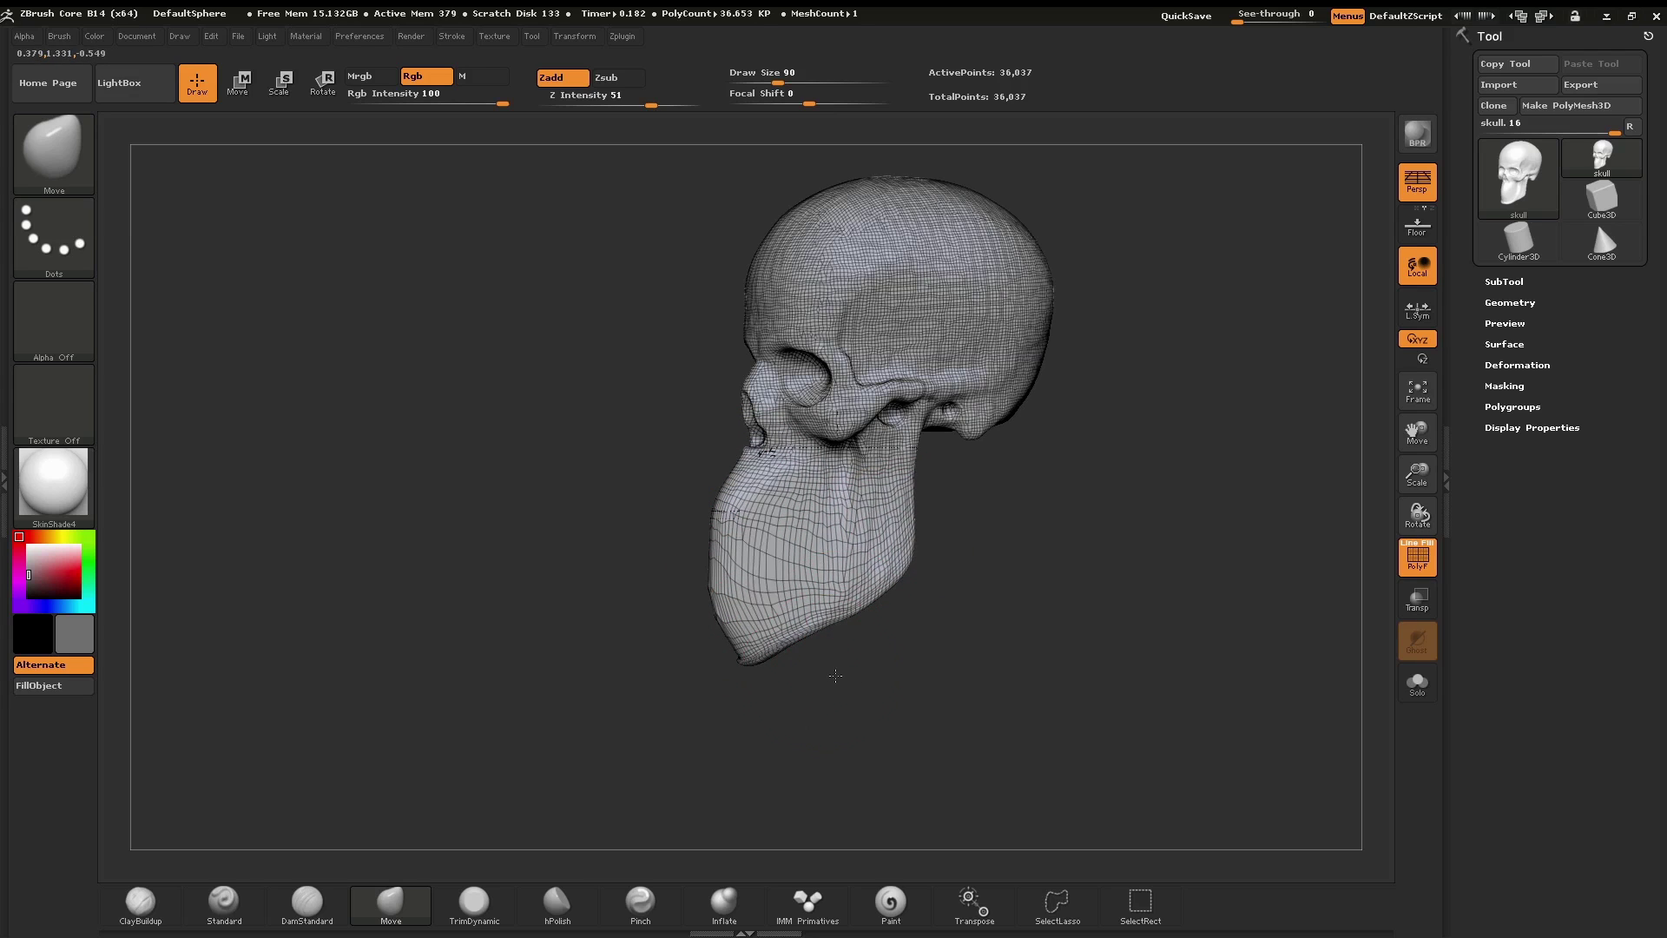
left_click_drag(837, 675, 922, 676)
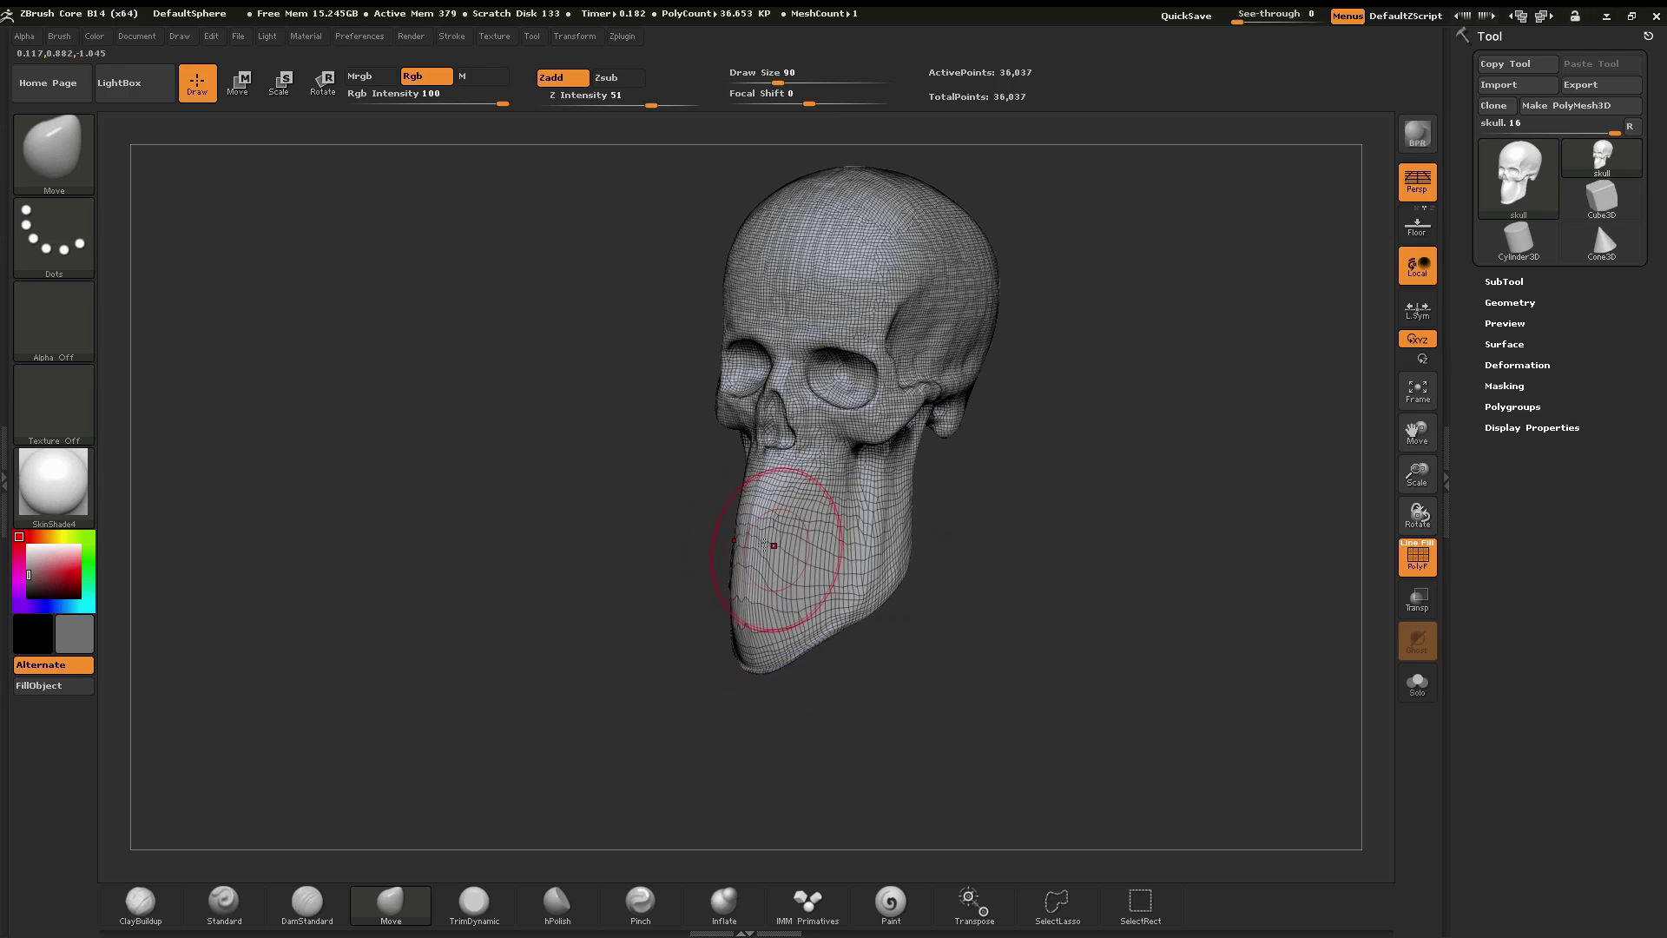
mouse_move(1026, 625)
right_mouse_down()
mouse_move(1049, 617)
mouse_move(1079, 662)
mouse_move(1086, 623)
right_mouse_up()
right_click_drag(1086, 623, 1086, 664, "alt")
right_click_drag(1086, 664, 1064, 652, "ctrl")
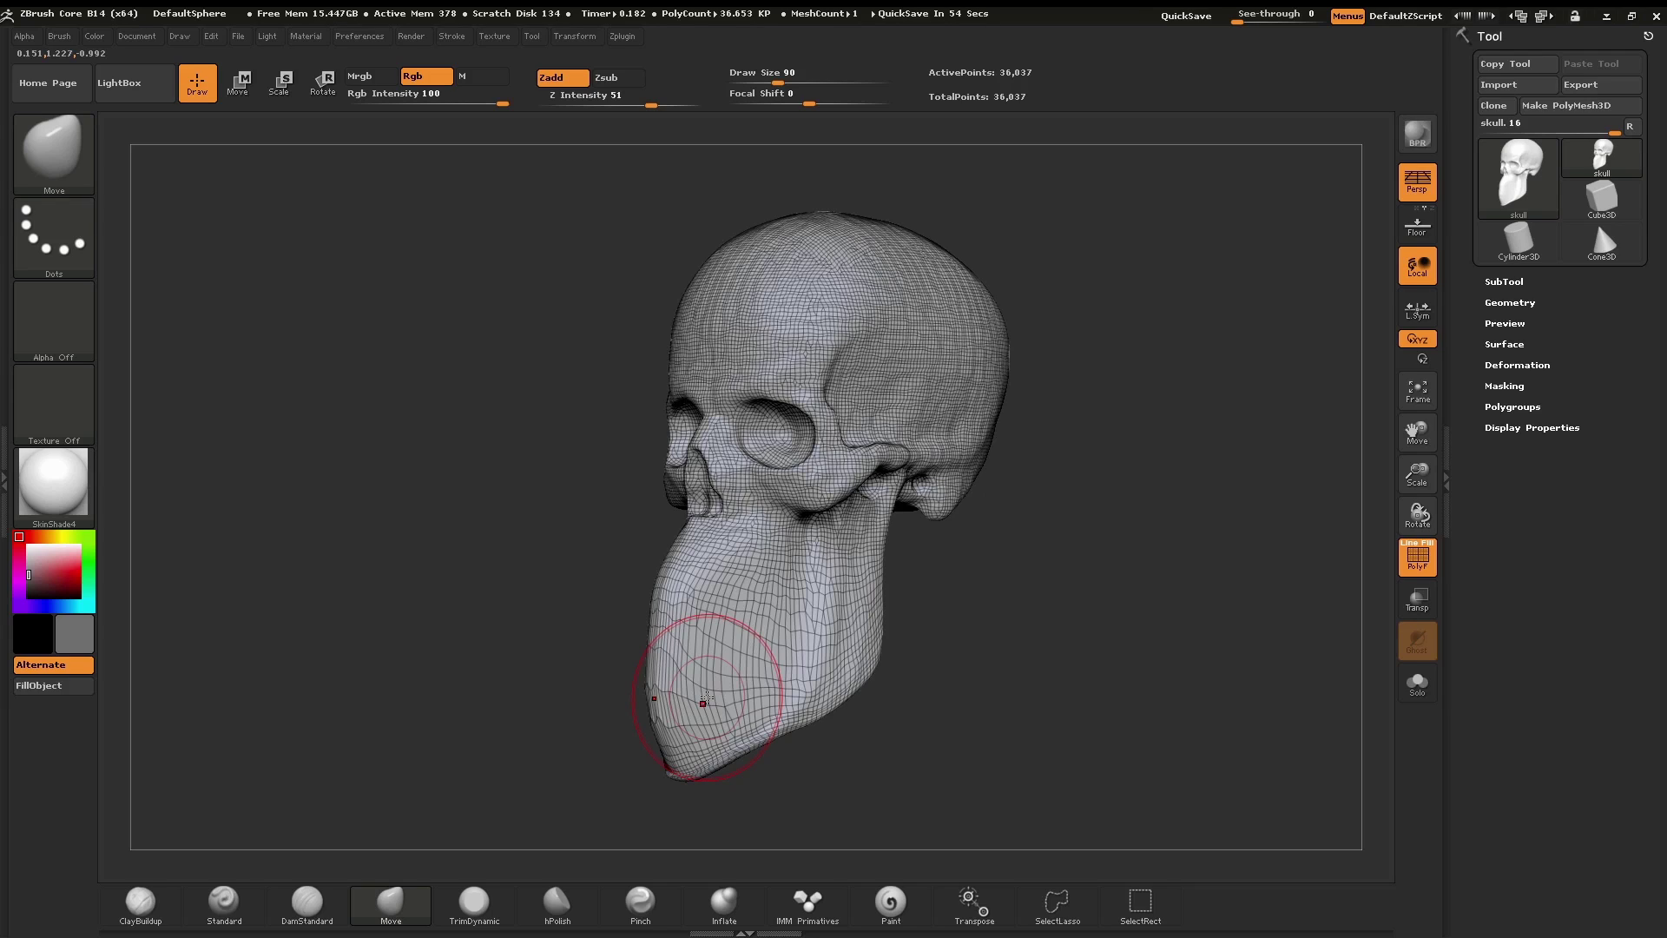
key("ctrl+z")
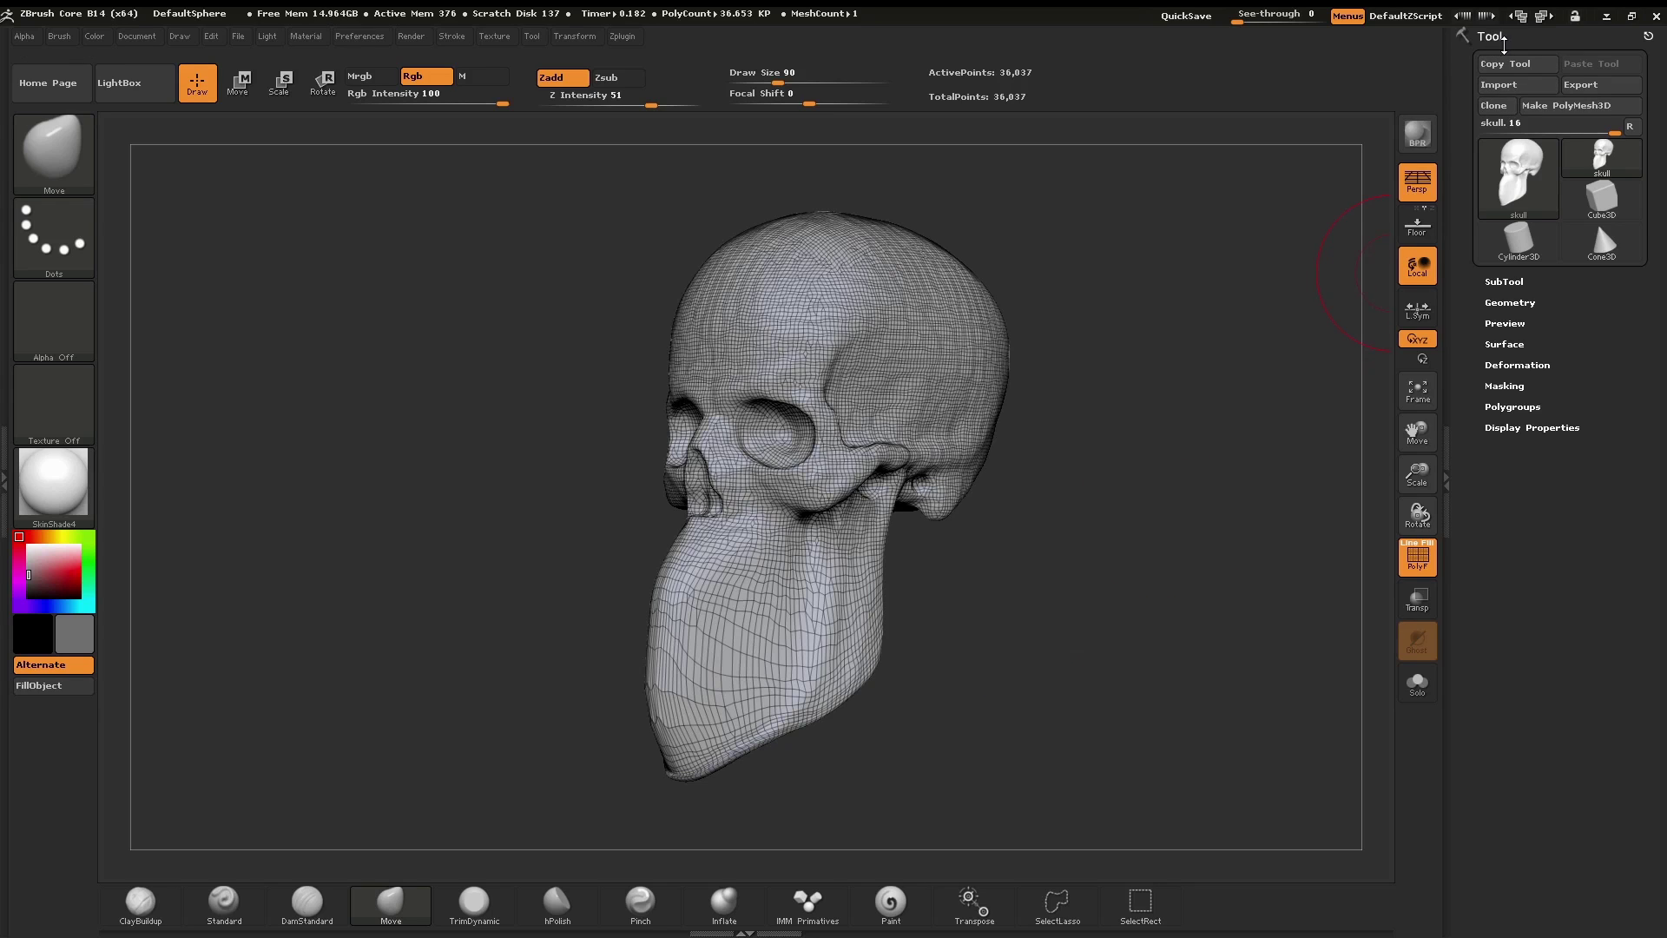
Step: Remesh the stretched skull with DynaMesh at resolution 128 and smooth the jaw surface
left_click(1524, 301)
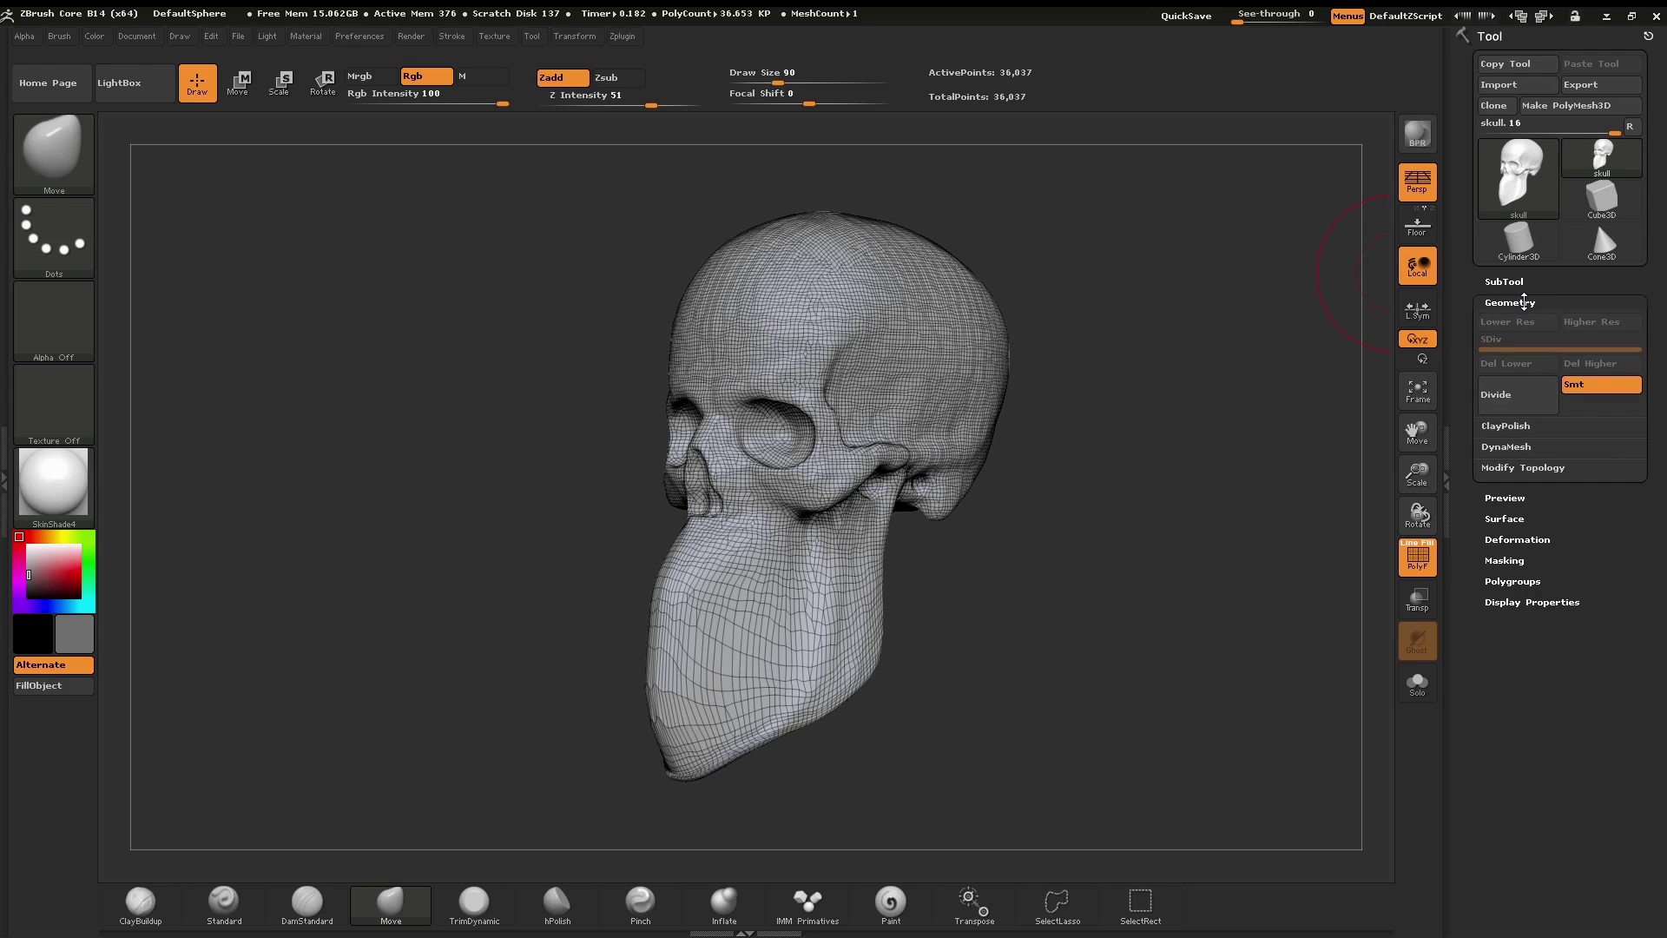
left_click(1519, 446)
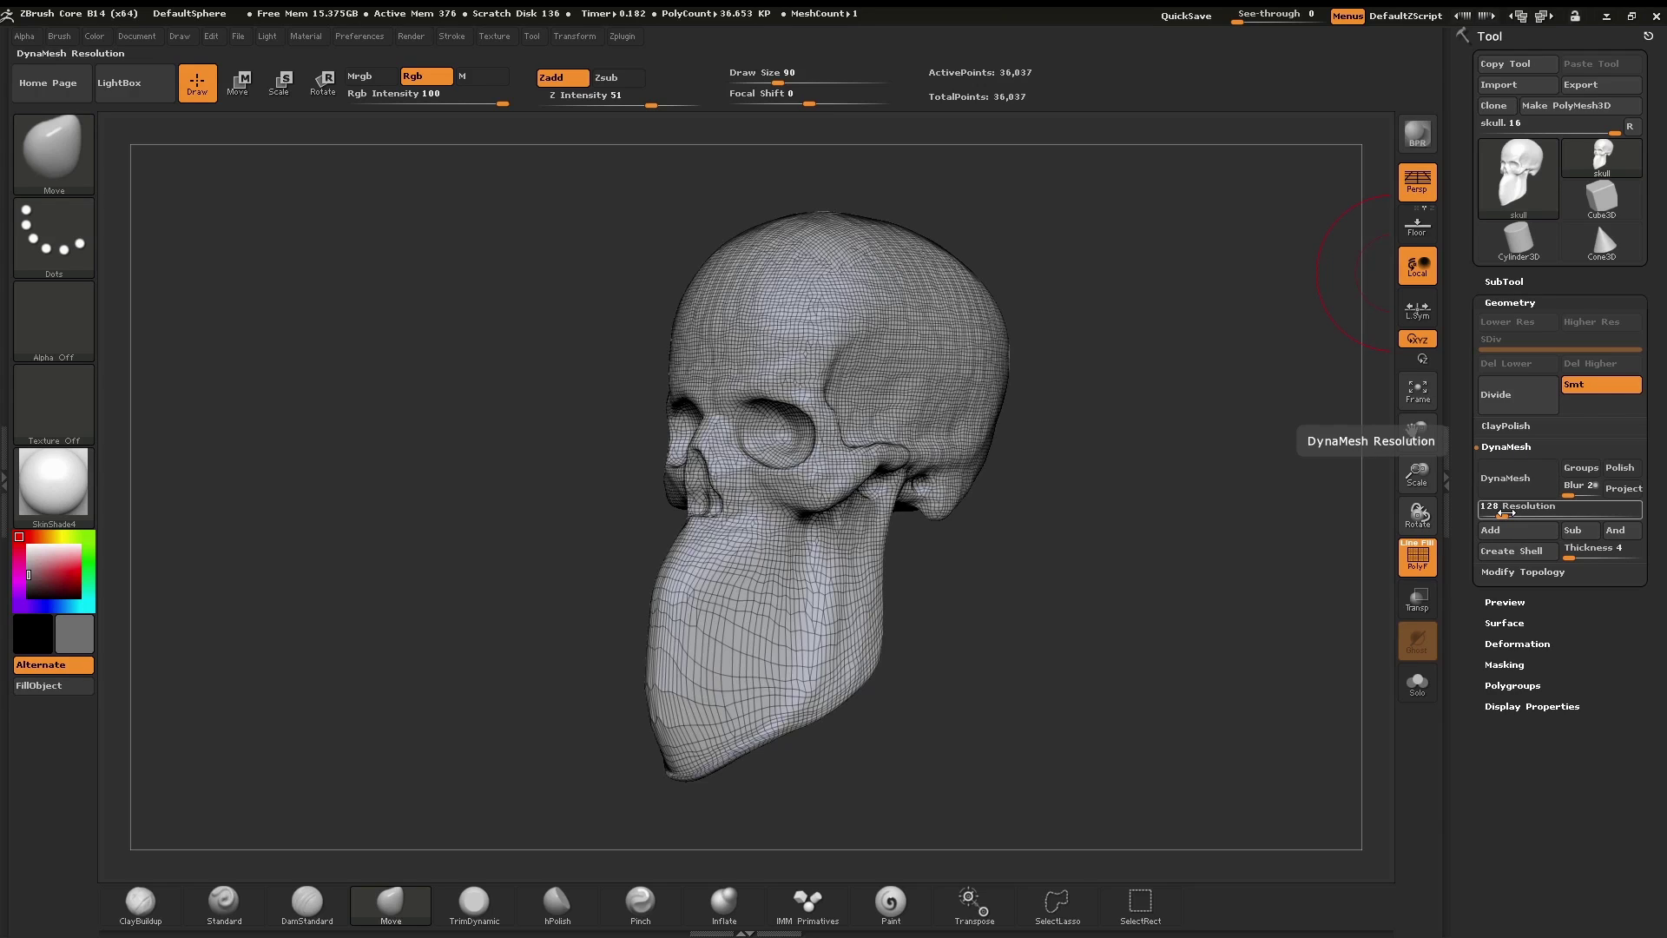
left_click(1514, 481)
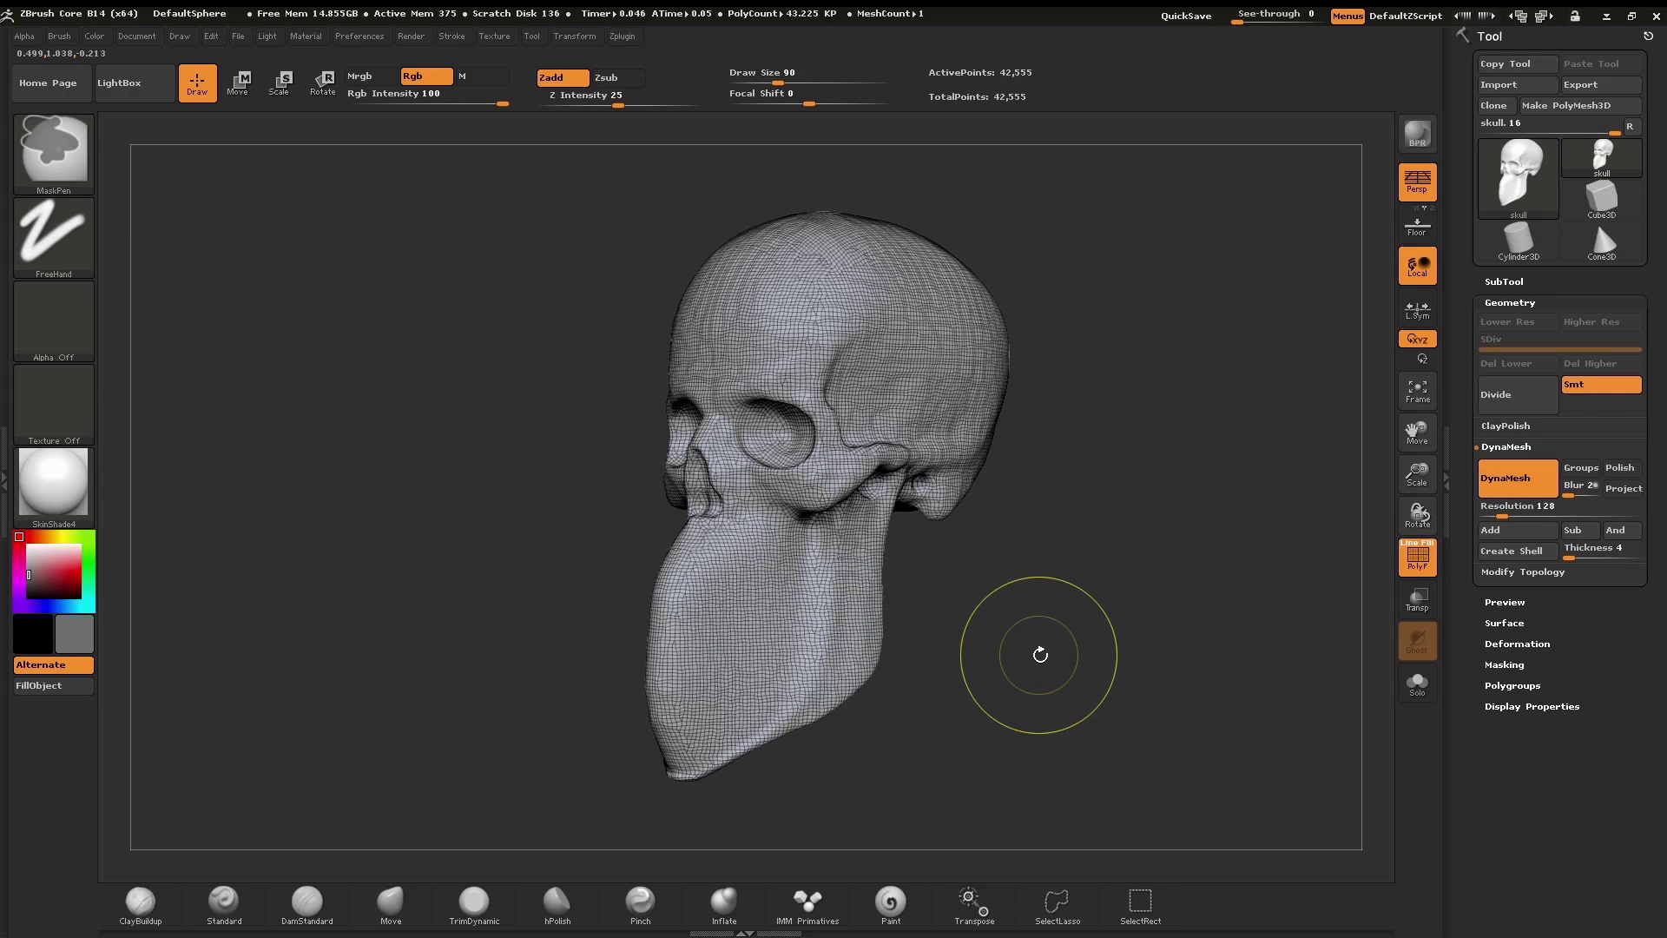
key("ctrl+z")
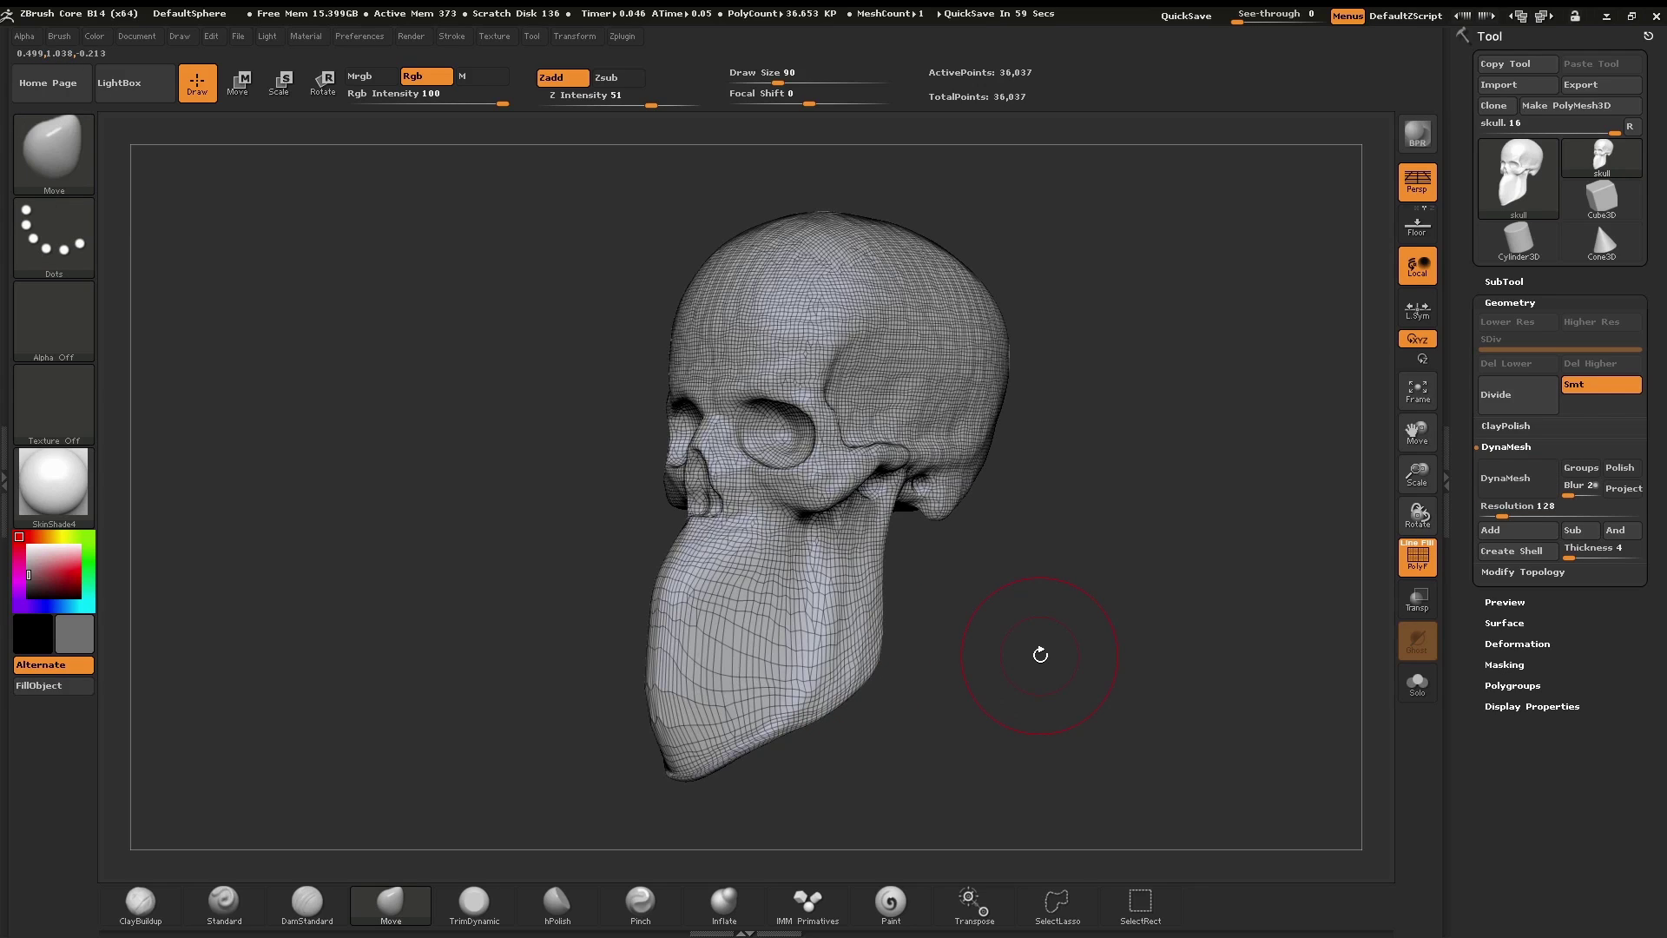
key("ctrl+shift")
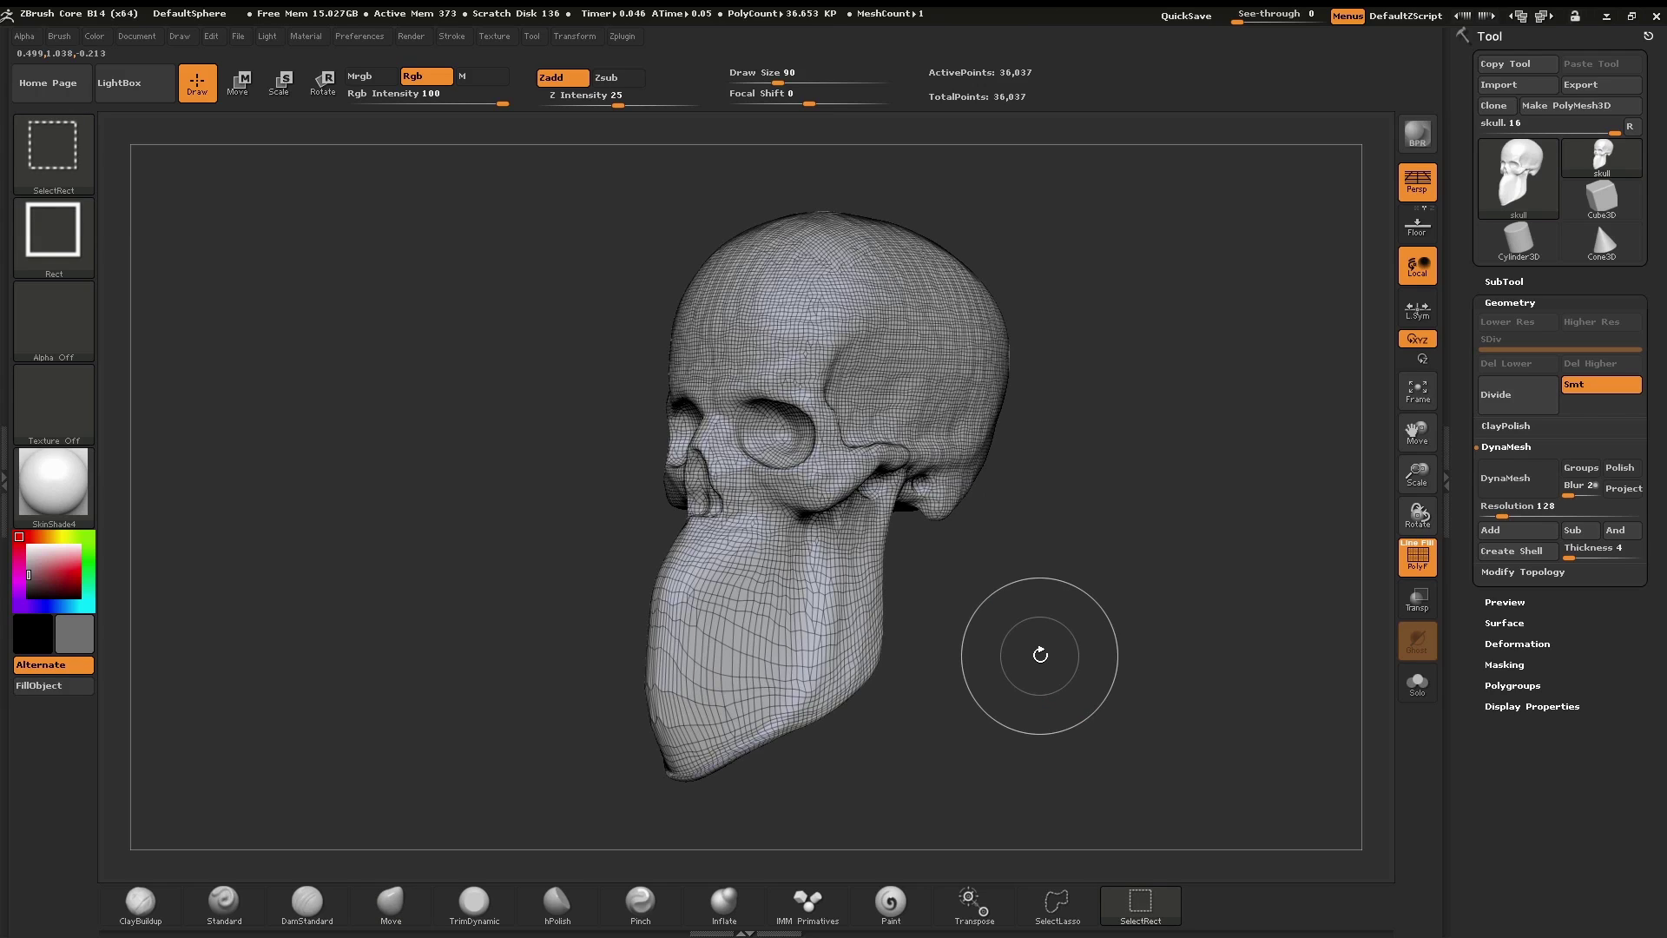
key("ctrl+shift+z")
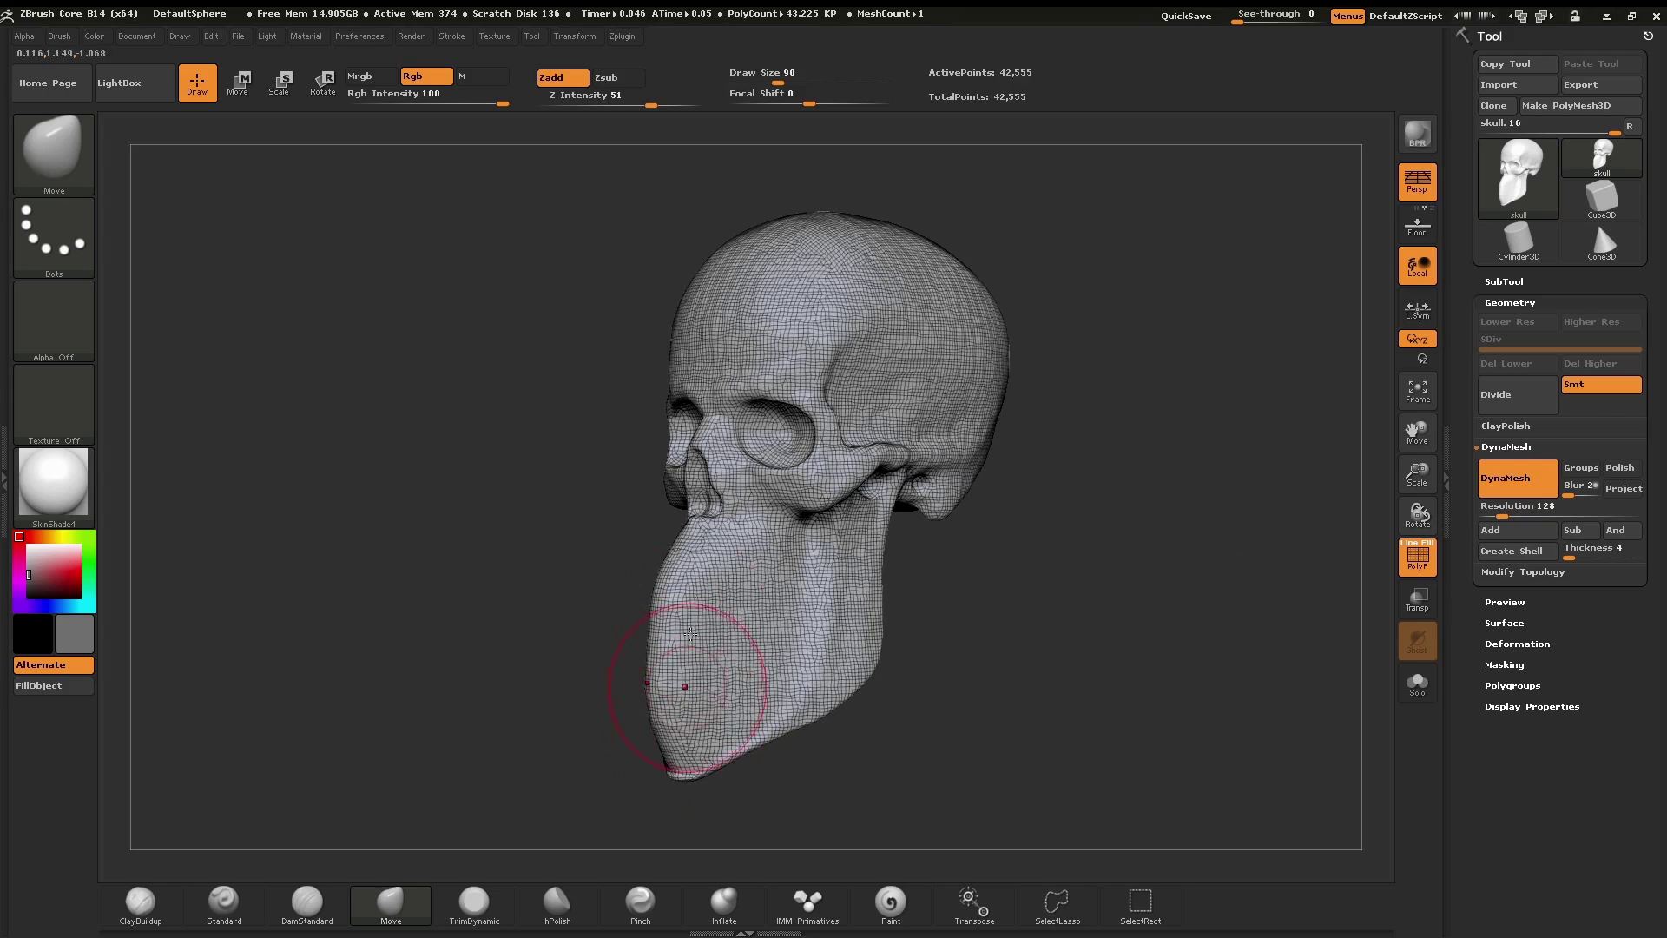
mouse_move(678, 631)
left_mouse_down("shift")
mouse_move(695, 651)
mouse_move(708, 569)
mouse_move(726, 708)
mouse_move(834, 695)
left_mouse_up("shift")
mouse_move(1020, 699)
left_mouse_down()
mouse_move(990, 713)
mouse_move(1099, 682)
mouse_move(1019, 691)
mouse_move(1044, 644)
mouse_move(1031, 640)
left_mouse_up()
Step: Build up thick raised ridges symmetrically above the skull's temples with the ClayBuildup brush at draw size 41
key("s")
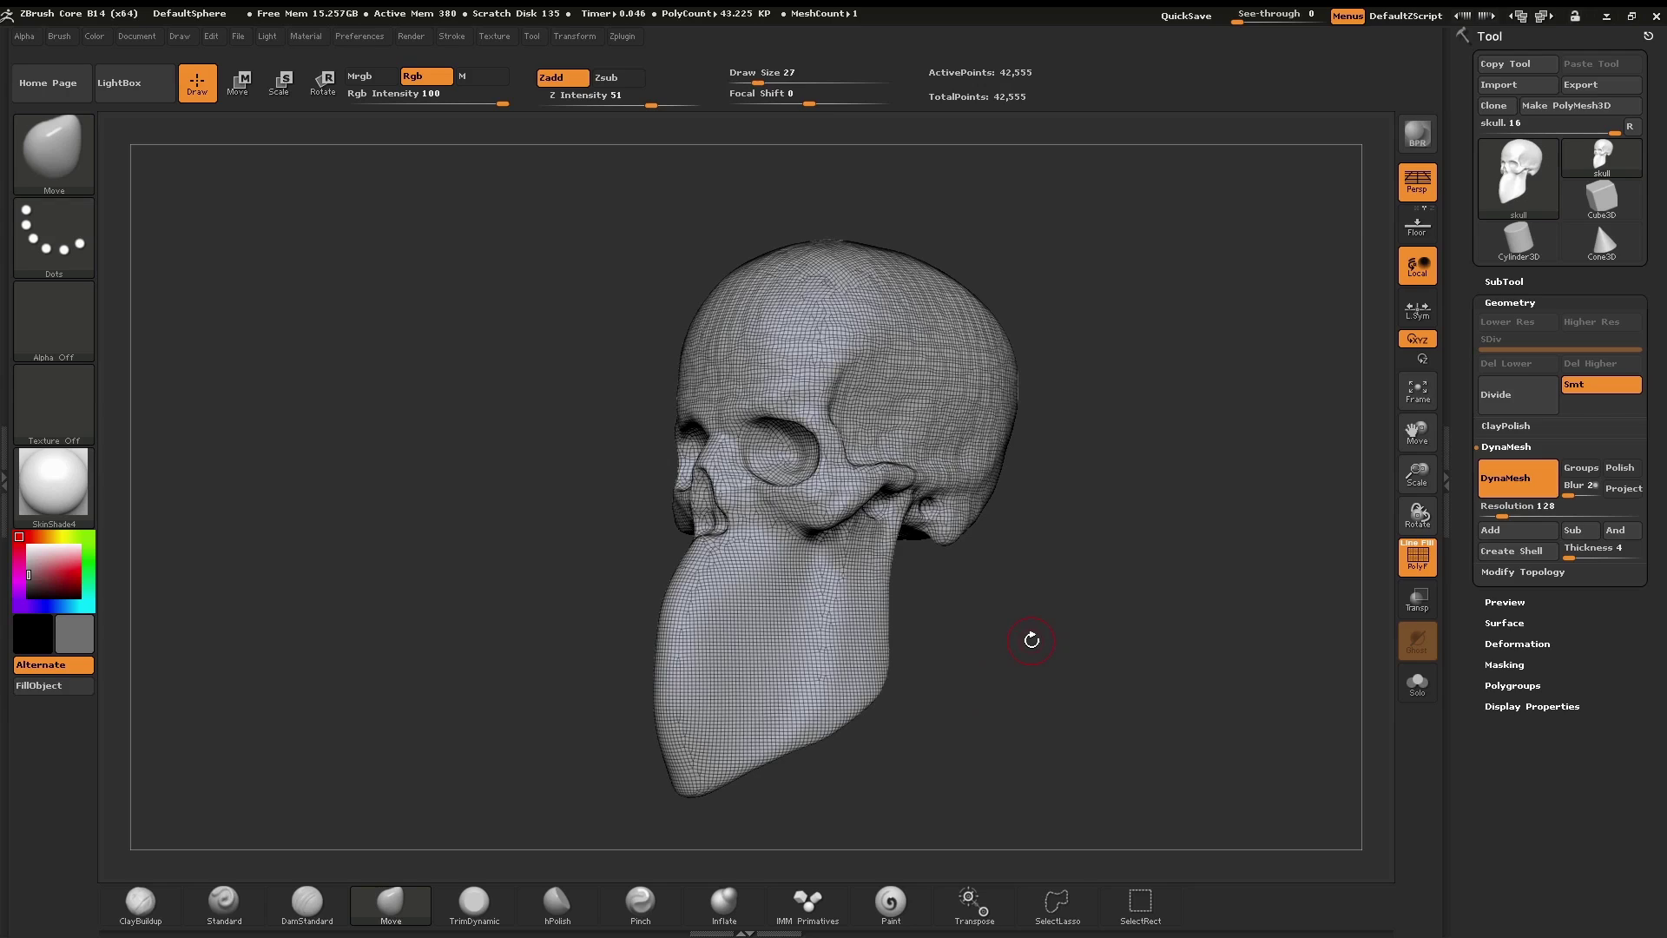
key("b")
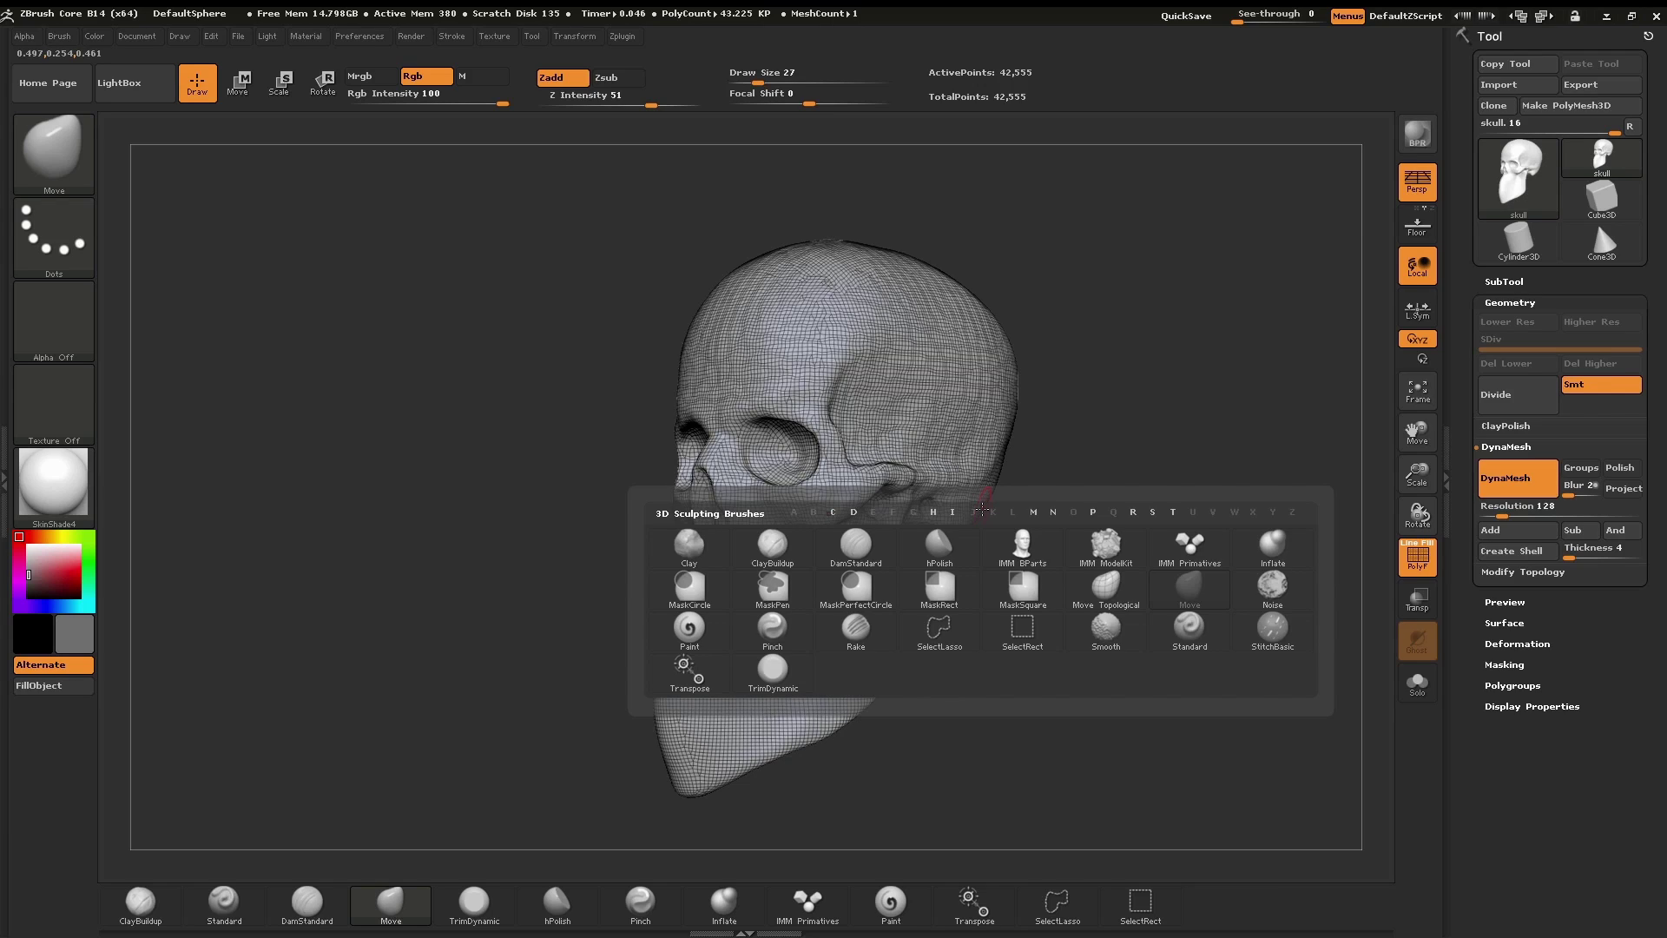
key("c")
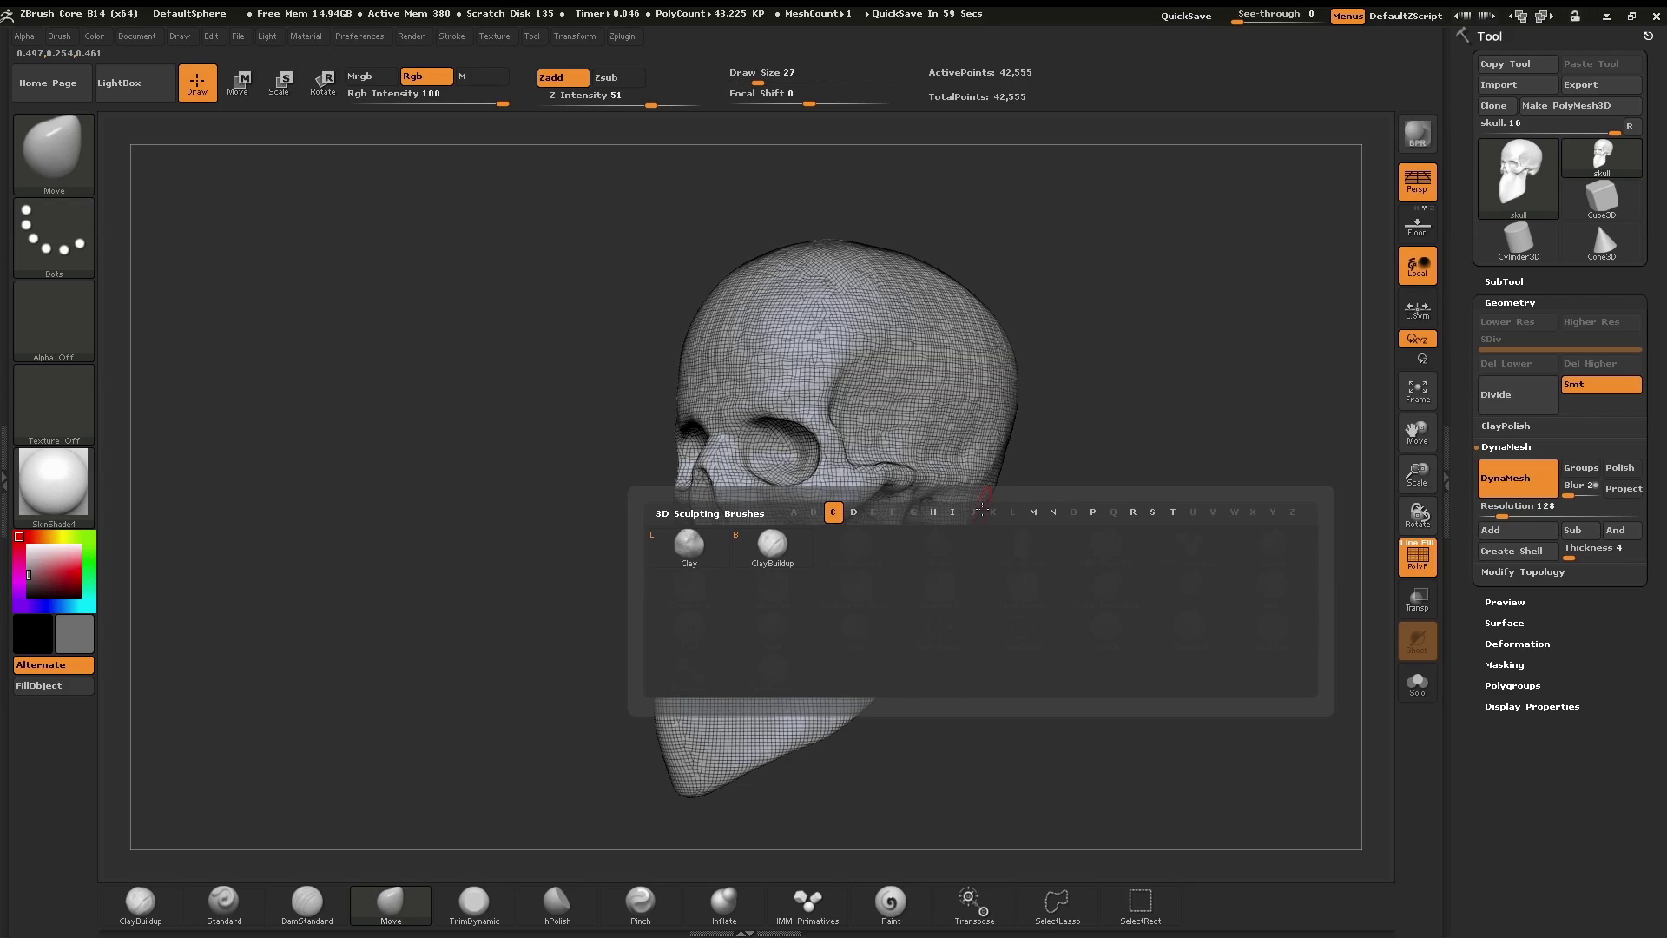
left_click(775, 547)
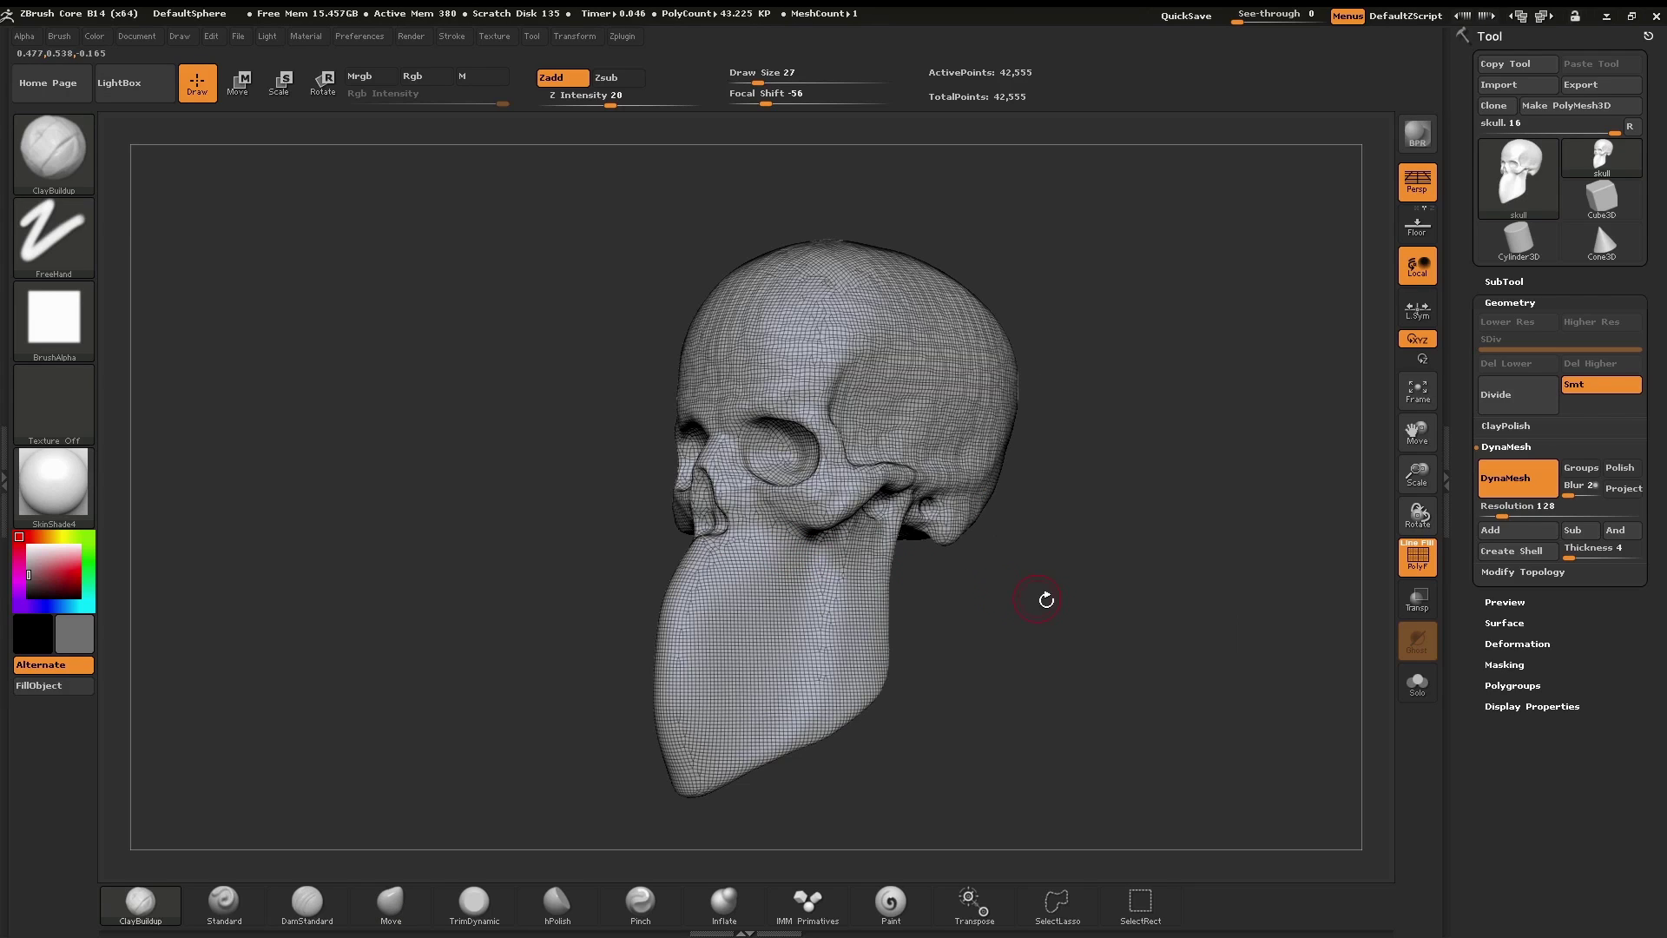
key("s")
left_click_drag(1038, 643, 1043, 643)
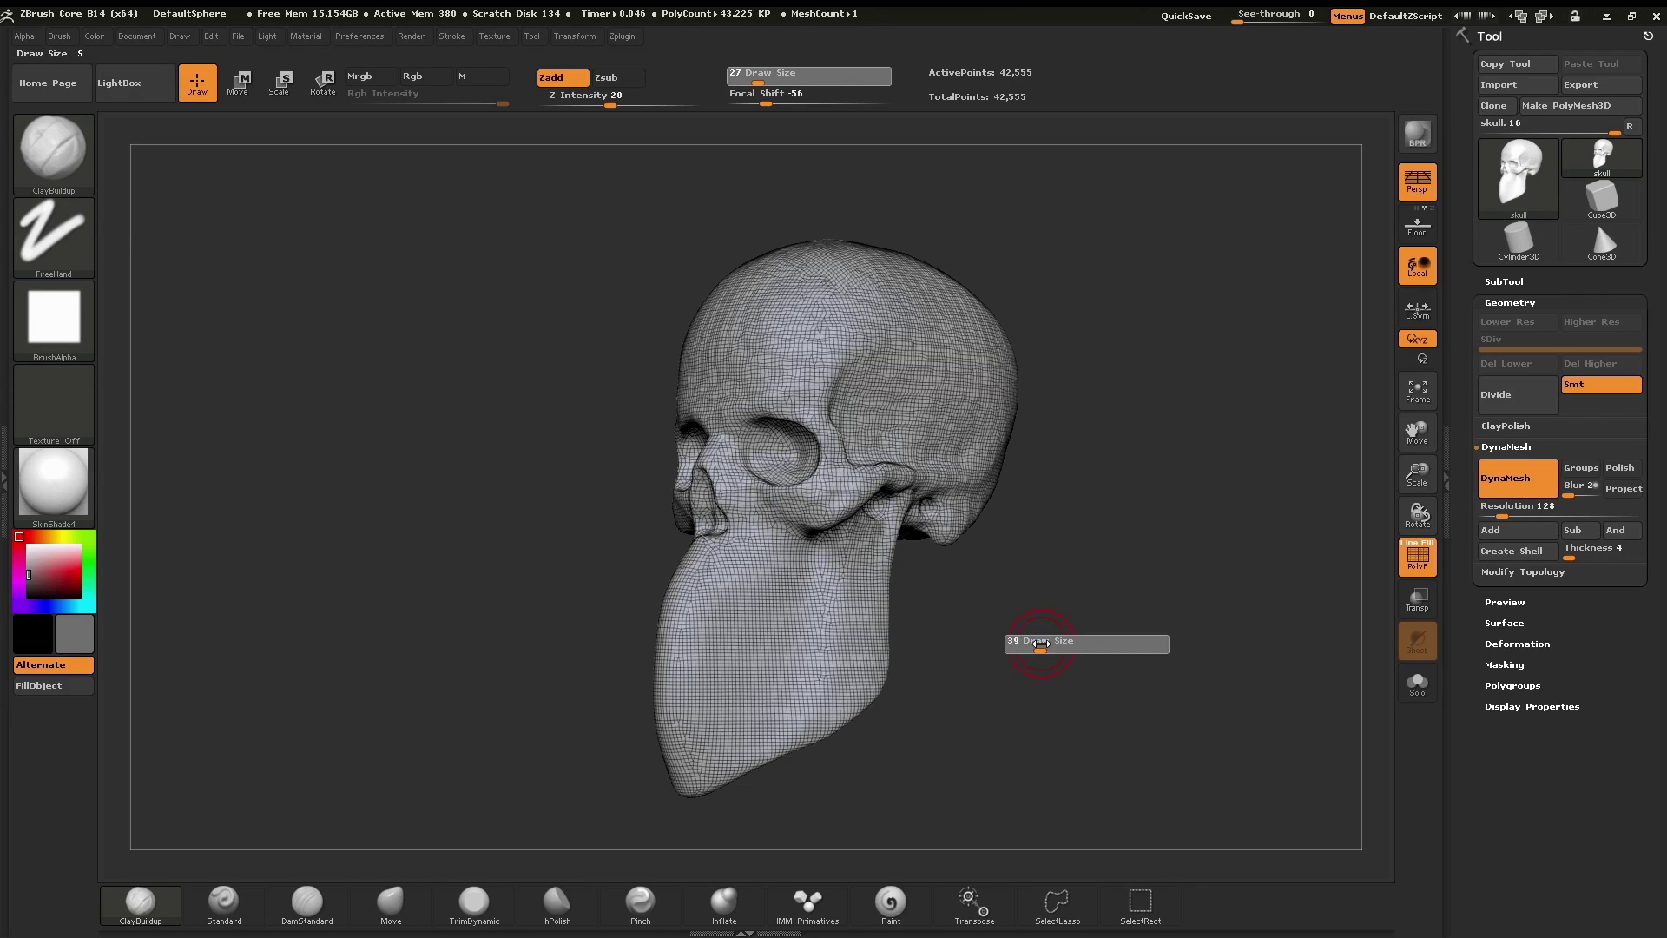
mouse_move(808, 404)
left_mouse_down()
mouse_move(875, 321)
mouse_move(899, 314)
mouse_move(825, 382)
mouse_move(959, 319)
mouse_move(847, 326)
mouse_move(928, 319)
mouse_move(825, 378)
left_mouse_up()
mouse_move(1083, 553)
left_mouse_down()
mouse_move(1099, 628)
mouse_move(1042, 694)
left_mouse_up()
left_click_drag(851, 343, 864, 381)
right_click_drag(864, 381, 860, 355)
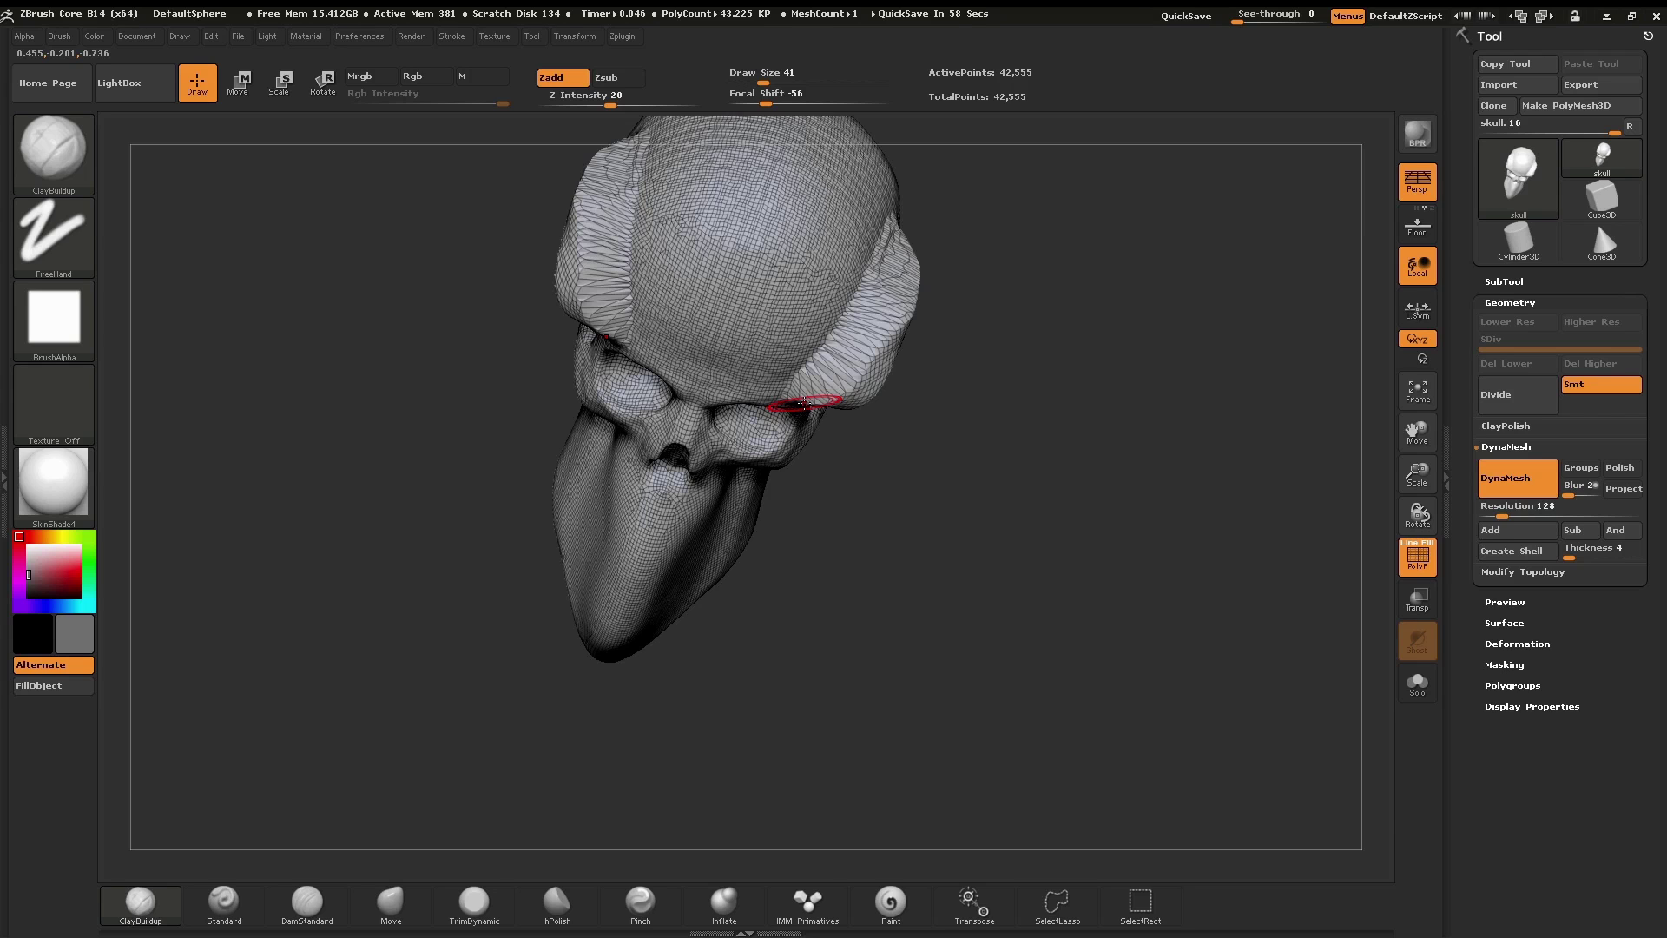
Step: Update the DynaMesh to even out the stretched polygons on the temple ridges and smooth the ridges into the skull
right_click_drag(1011, 537, 1014, 622, "alt")
right_click_drag(938, 503, 848, 402, "ctrl")
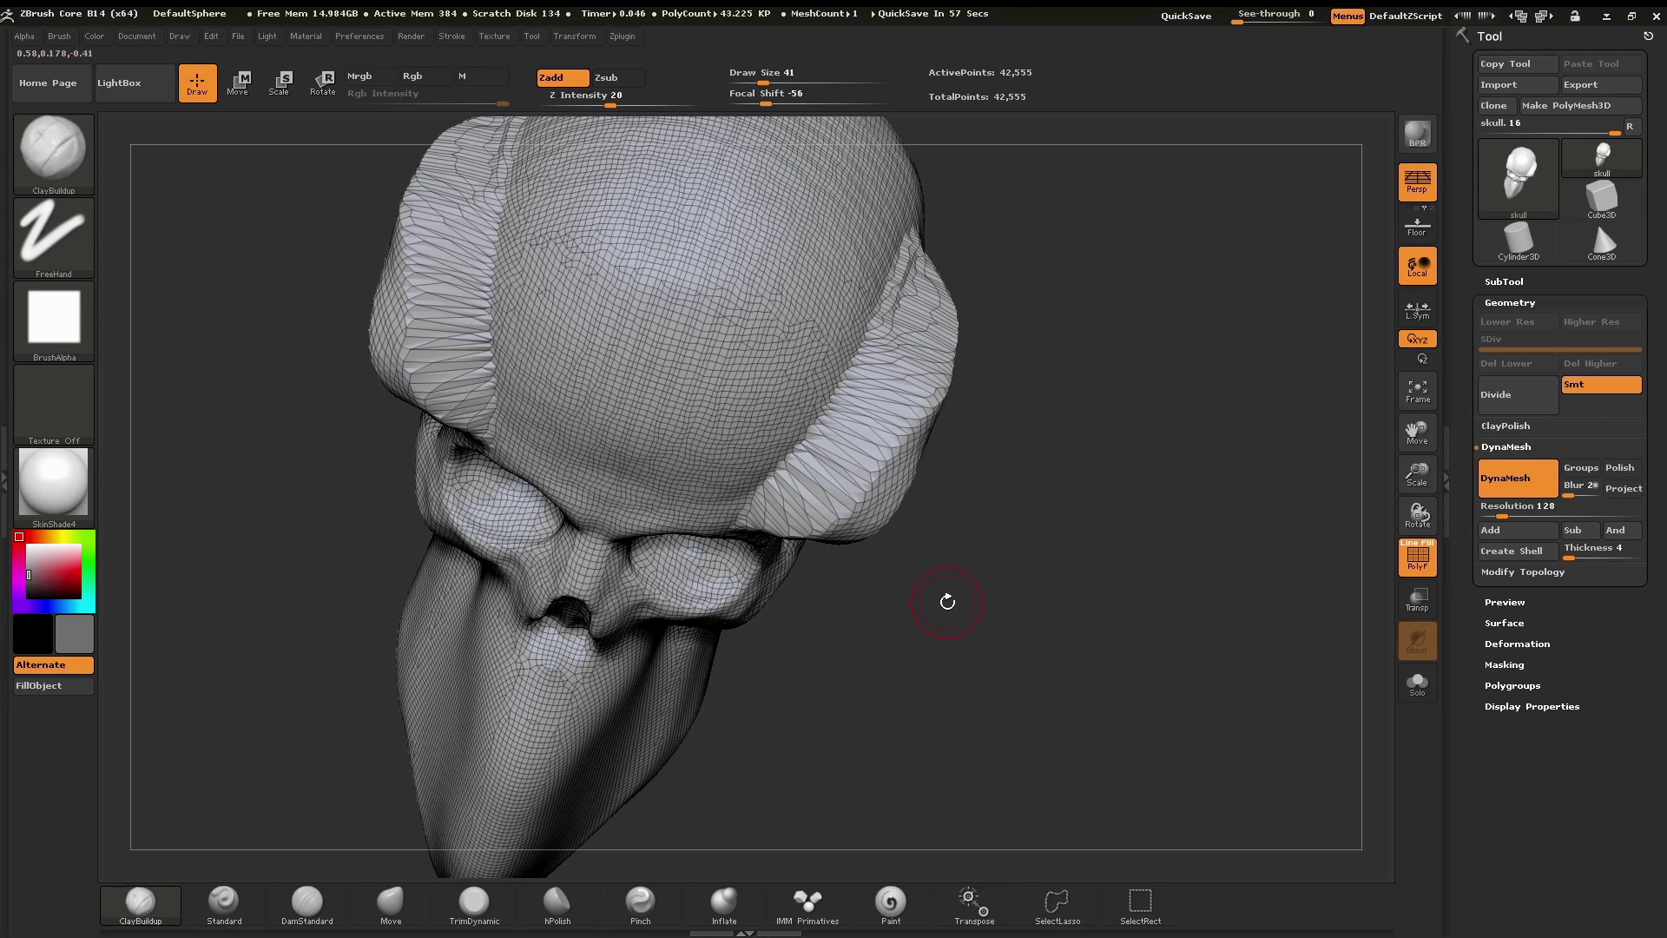
key("ctrl")
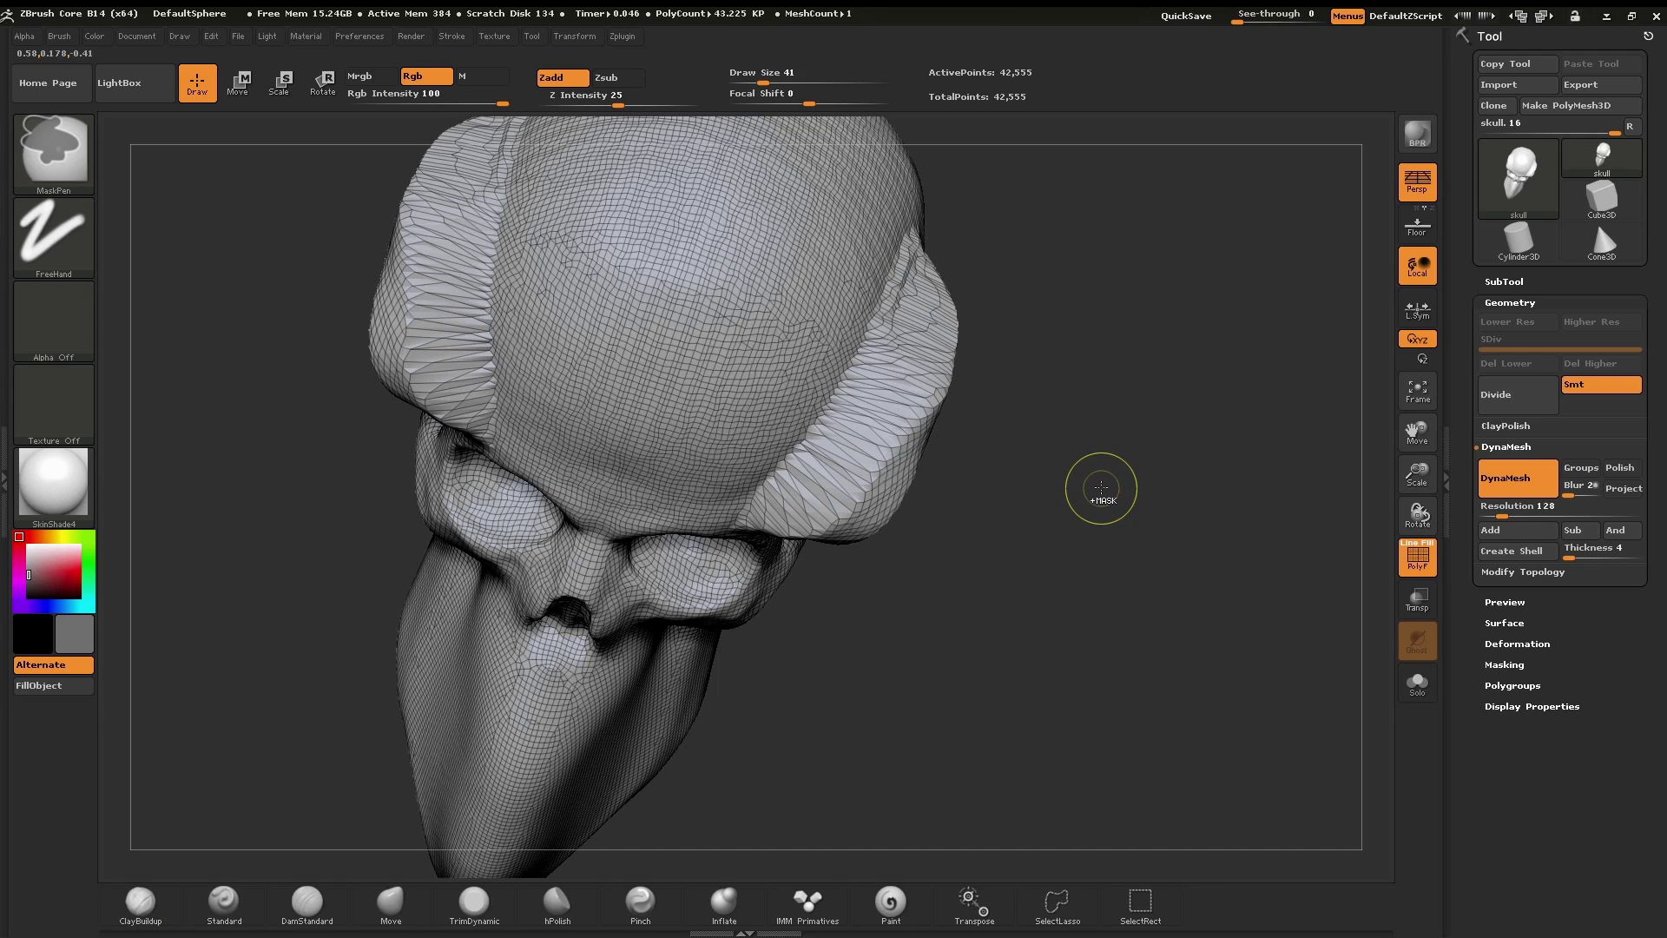
left_click_drag(1116, 388, 1124, 655, "ctrl")
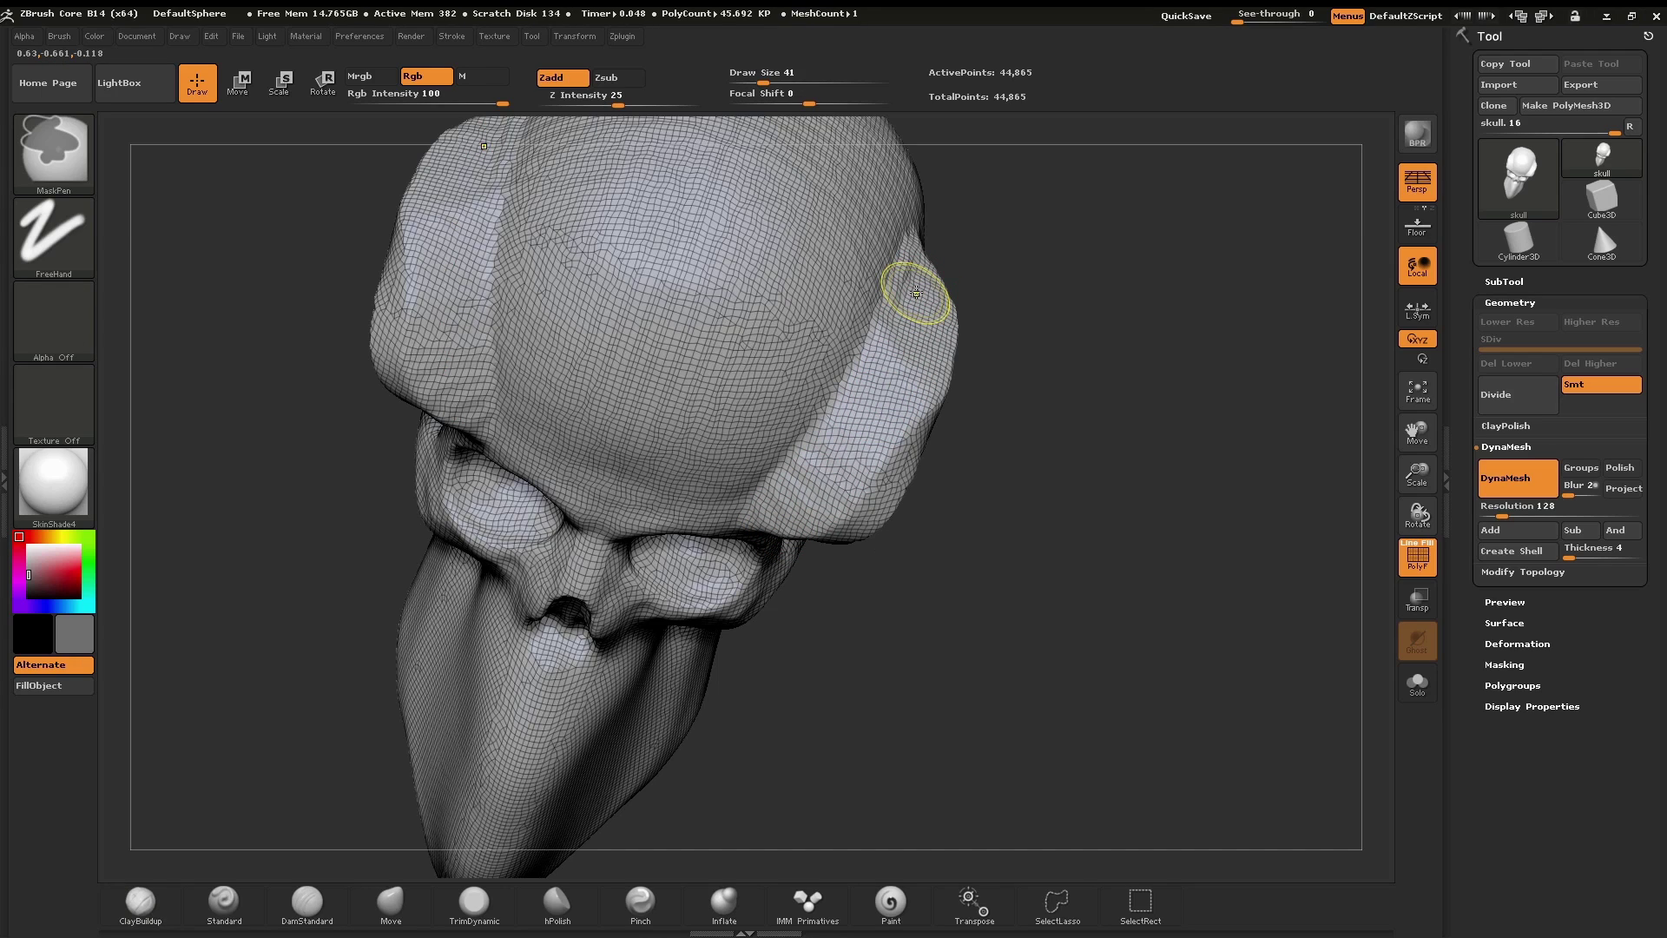
key("ctrl+z")
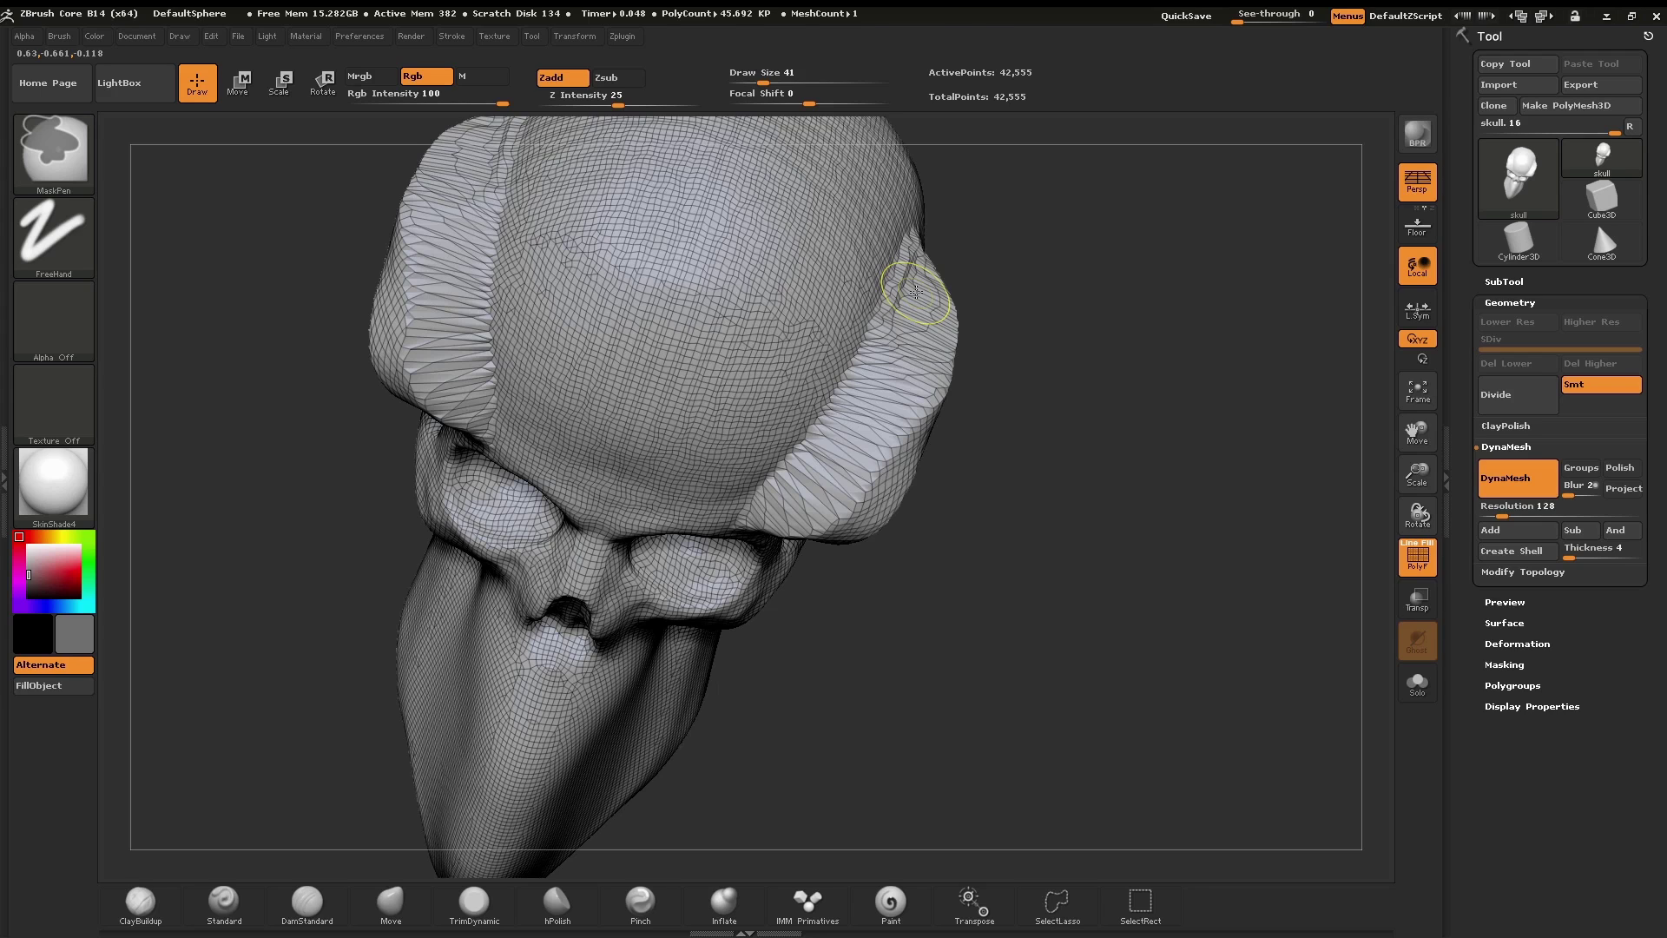
key("ctrl+shift+z")
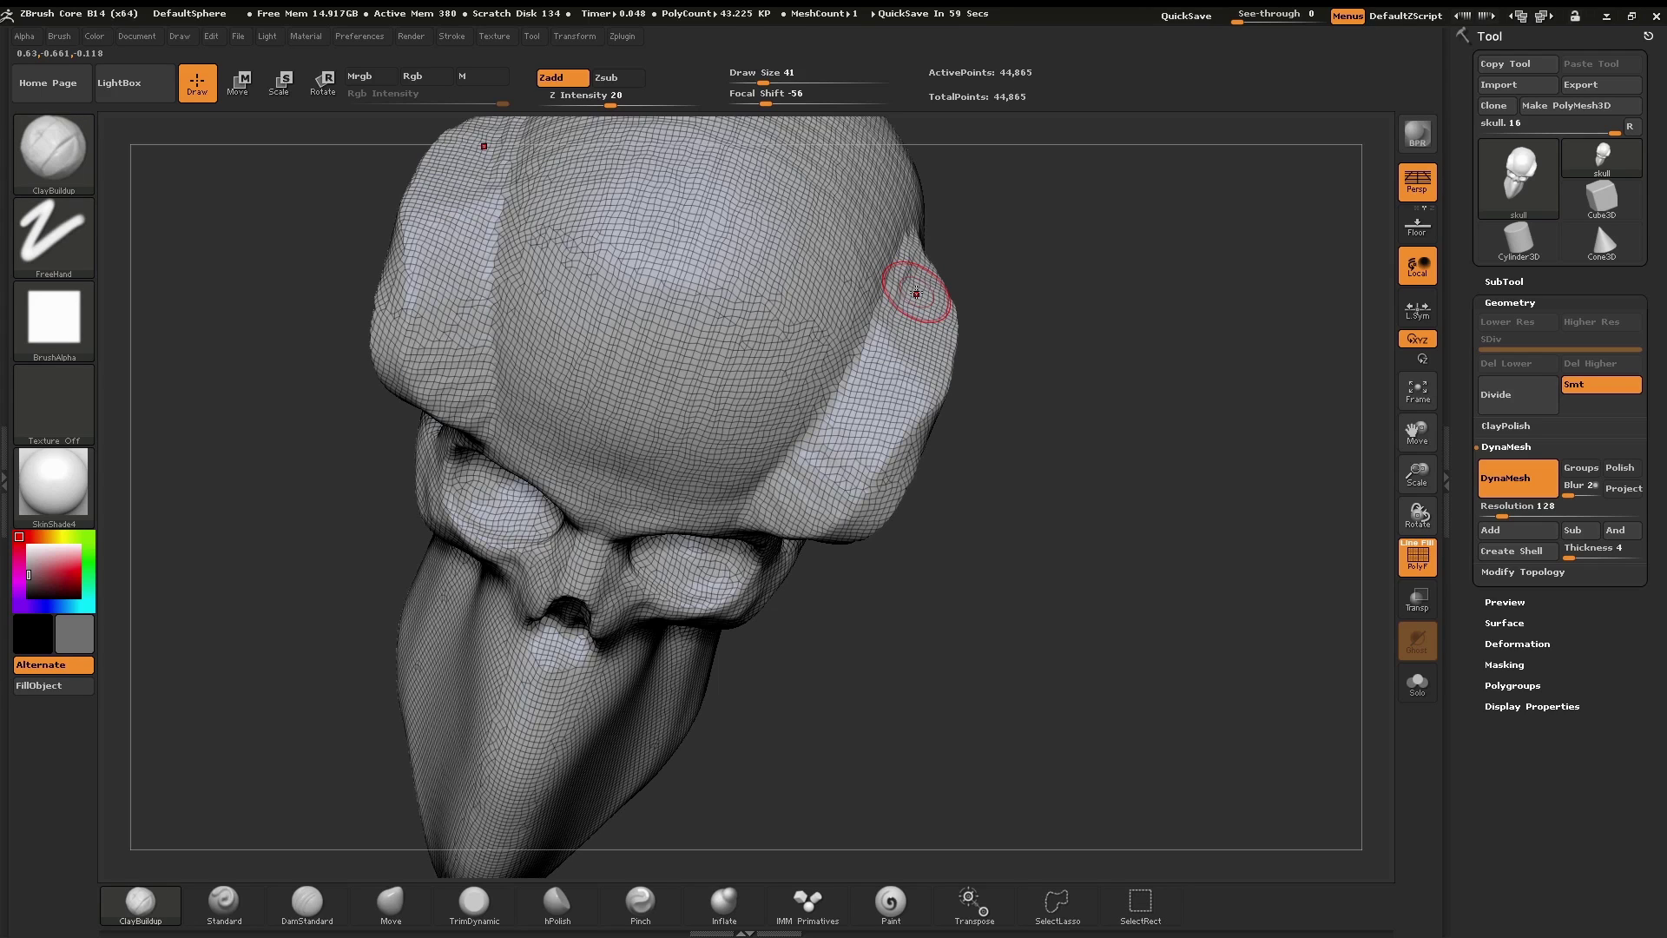
mouse_move(904, 261)
left_mouse_down("shift")
mouse_move(894, 321)
mouse_move(770, 513)
left_mouse_up("shift")
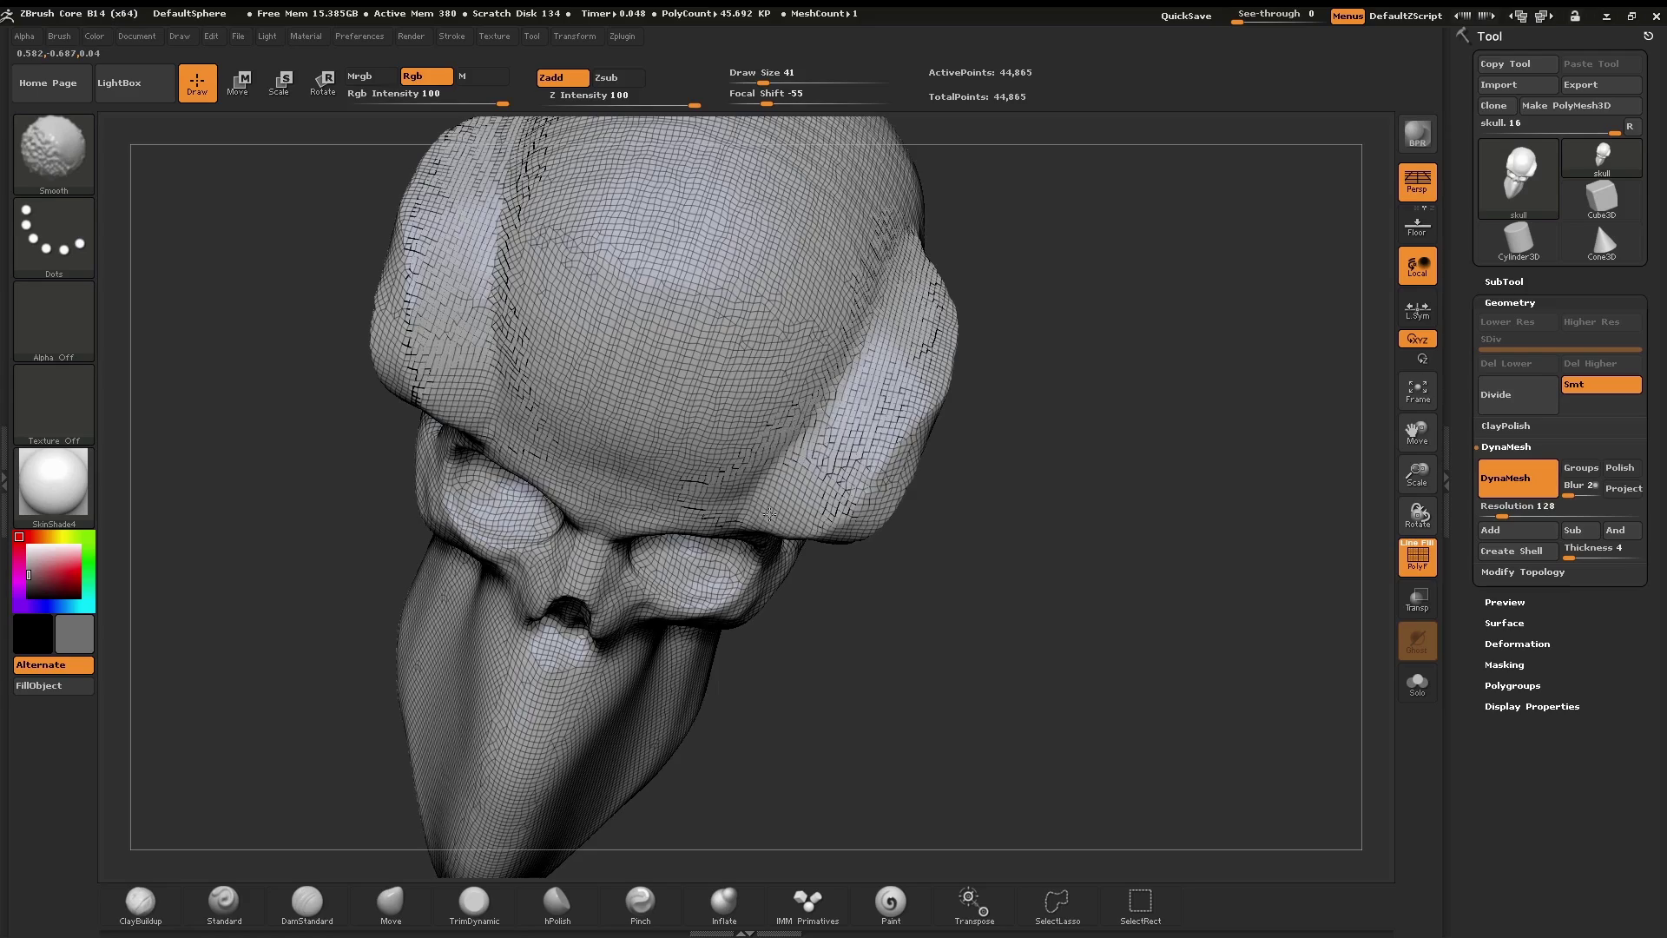
Step: Build up the cheekbones with ClayBuildup strokes and blend them in by updating the DynaMesh and smoothing
mouse_move(1012, 654)
left_mouse_down()
mouse_move(1012, 617)
mouse_move(1071, 558)
mouse_move(1030, 512)
left_mouse_up()
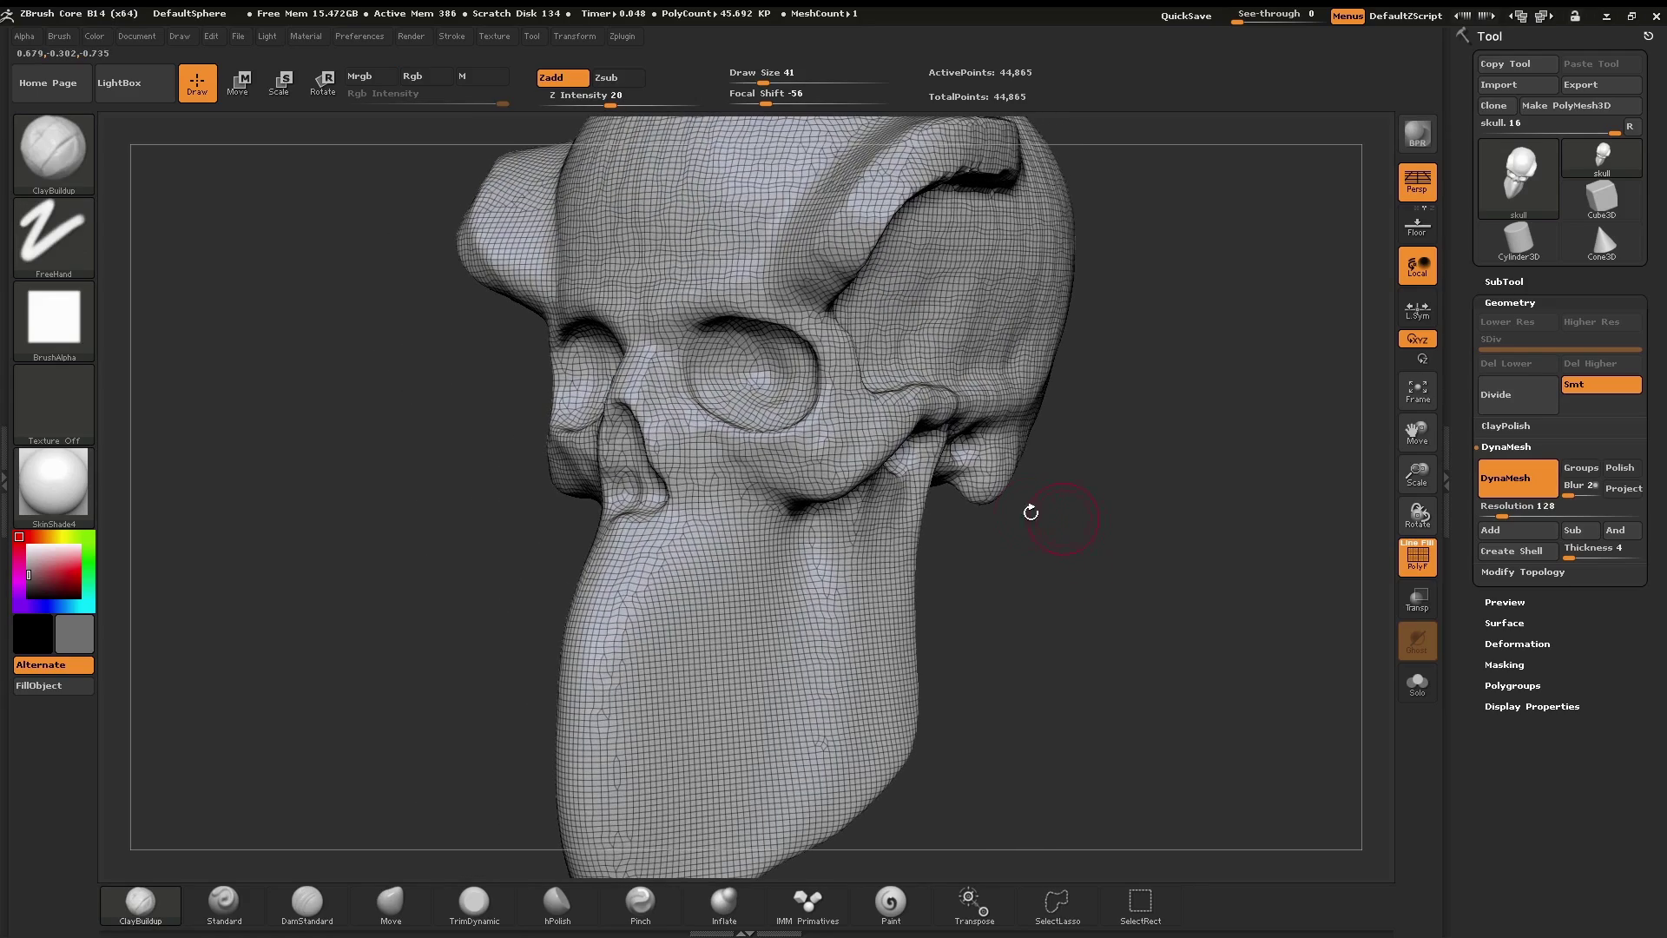
mouse_move(744, 472)
left_mouse_down()
mouse_move(884, 427)
mouse_move(792, 472)
mouse_move(807, 441)
mouse_move(868, 434)
mouse_move(872, 408)
mouse_move(843, 403)
mouse_move(763, 446)
mouse_move(866, 442)
left_mouse_up()
left_click_drag(1086, 627, 801, 484)
left_click_drag(1252, 475, 1227, 351)
key("ctrl")
left_click_drag(1224, 258, 1250, 323, "ctrl")
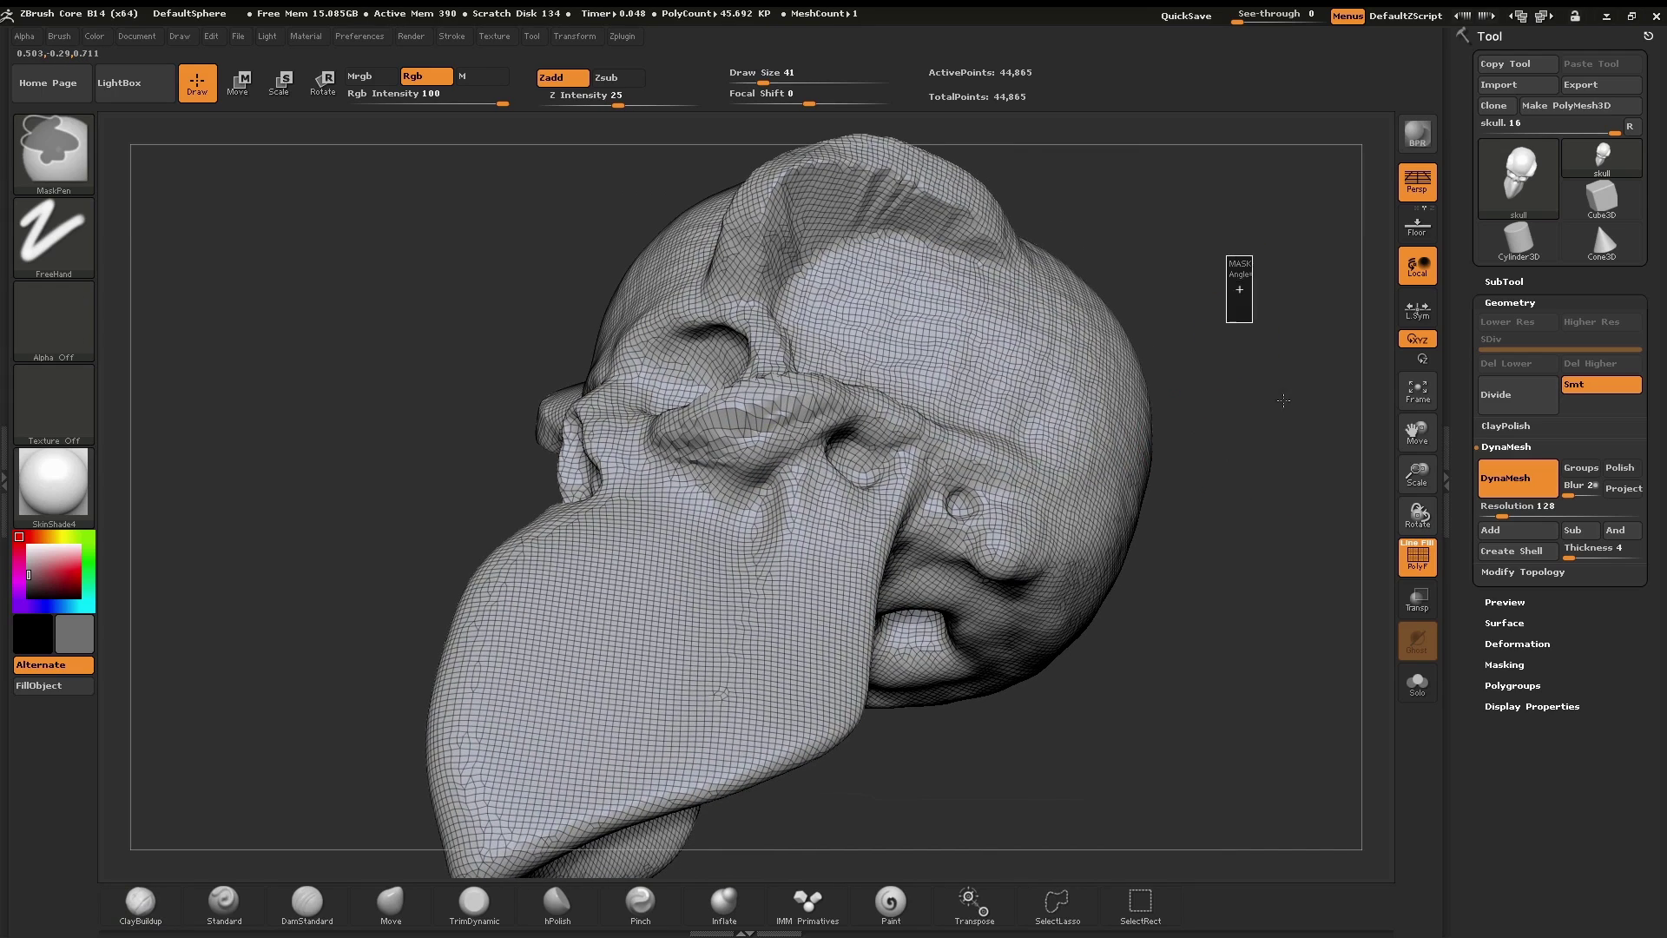
mouse_move(829, 409)
left_mouse_down("shift")
mouse_move(686, 460)
mouse_move(813, 399)
left_mouse_up("shift")
Step: Carve hollows into the sides of the jaw below the cheekbones with the ClayBuildup brush
left_click_drag(925, 729, 980, 677)
right_click_drag(805, 341, 829, 421, "alt")
mouse_move(801, 627)
left_mouse_down("alt")
mouse_move(808, 477)
mouse_move(792, 512)
mouse_move(770, 484)
mouse_move(751, 682)
mouse_move(733, 664)
mouse_move(812, 526)
mouse_move(824, 669)
left_mouse_up("alt")
right_click_drag(835, 612, 947, 639)
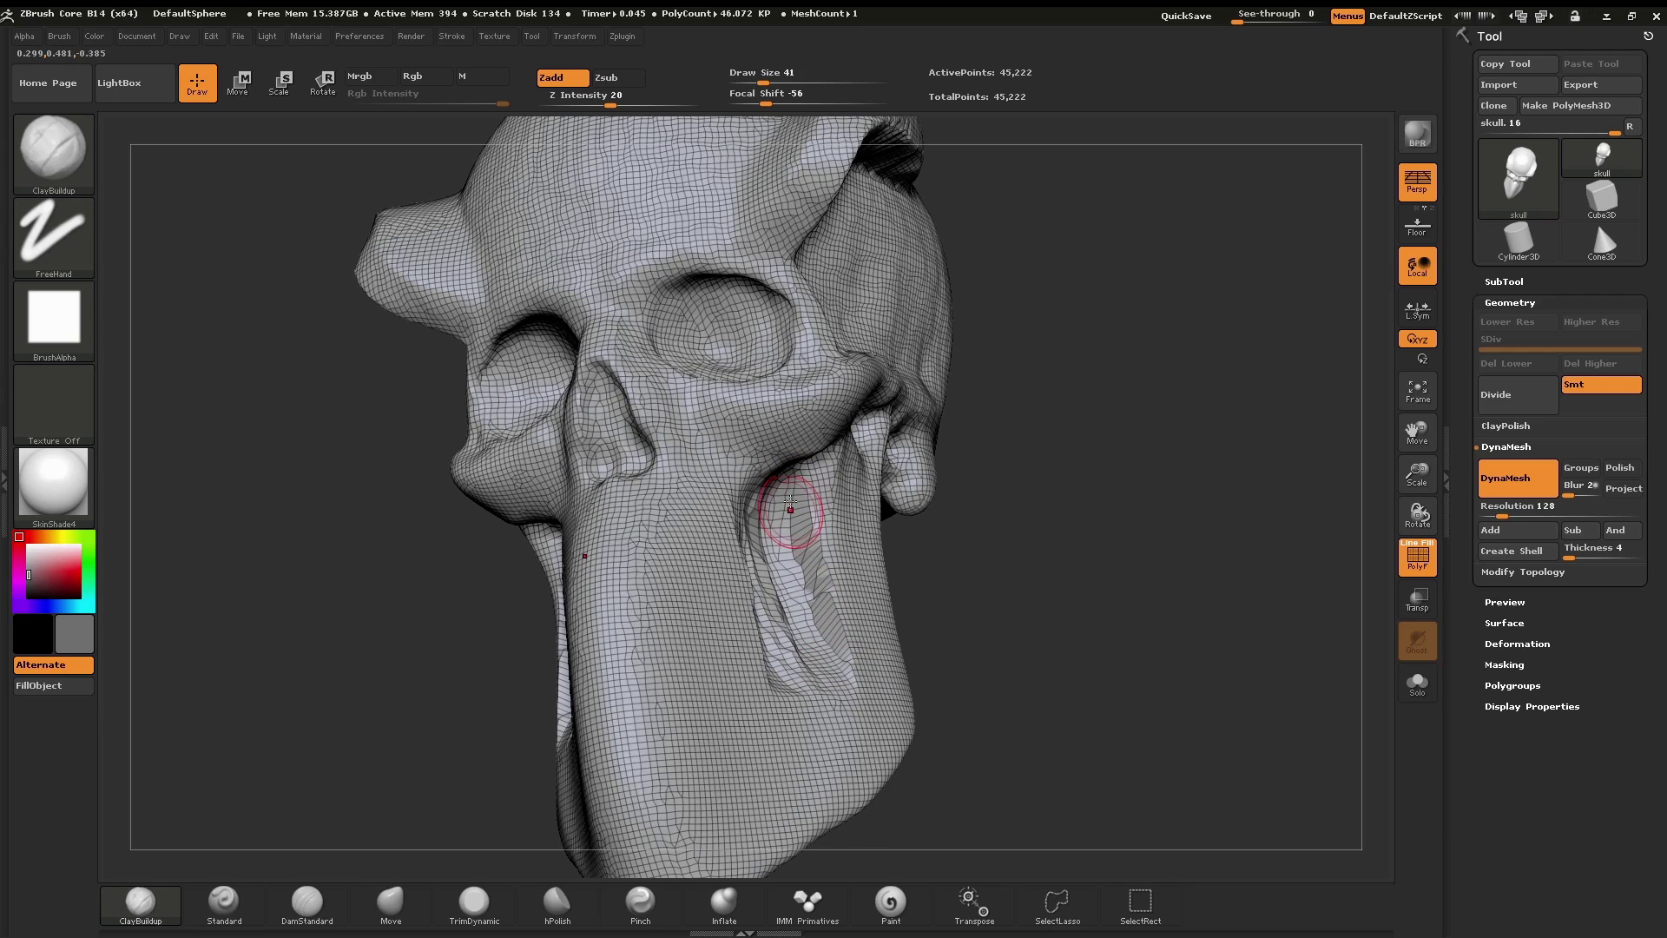
Step: Update the DynaMesh to even out the stretched polygons in the jaw hollows and smooth the hollows
left_click_drag(1079, 662, 1083, 604)
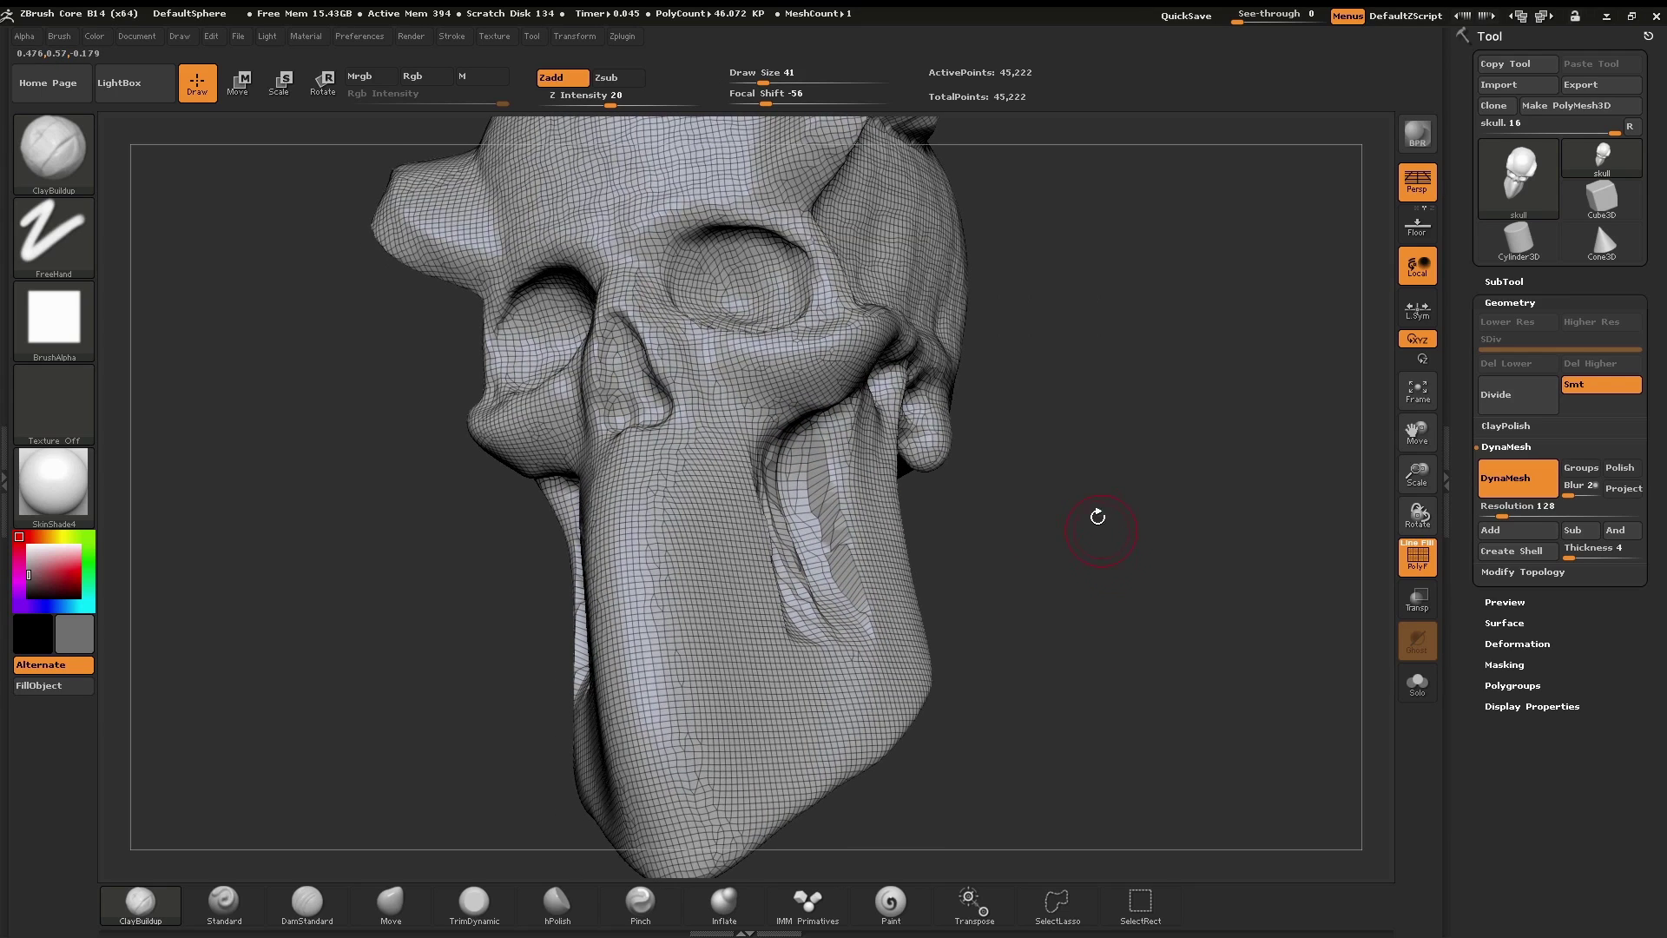
key("ctrl")
mouse_move(1104, 508)
left_mouse_down("ctrl")
mouse_move(1114, 748)
mouse_move(1096, 726)
left_mouse_up("ctrl")
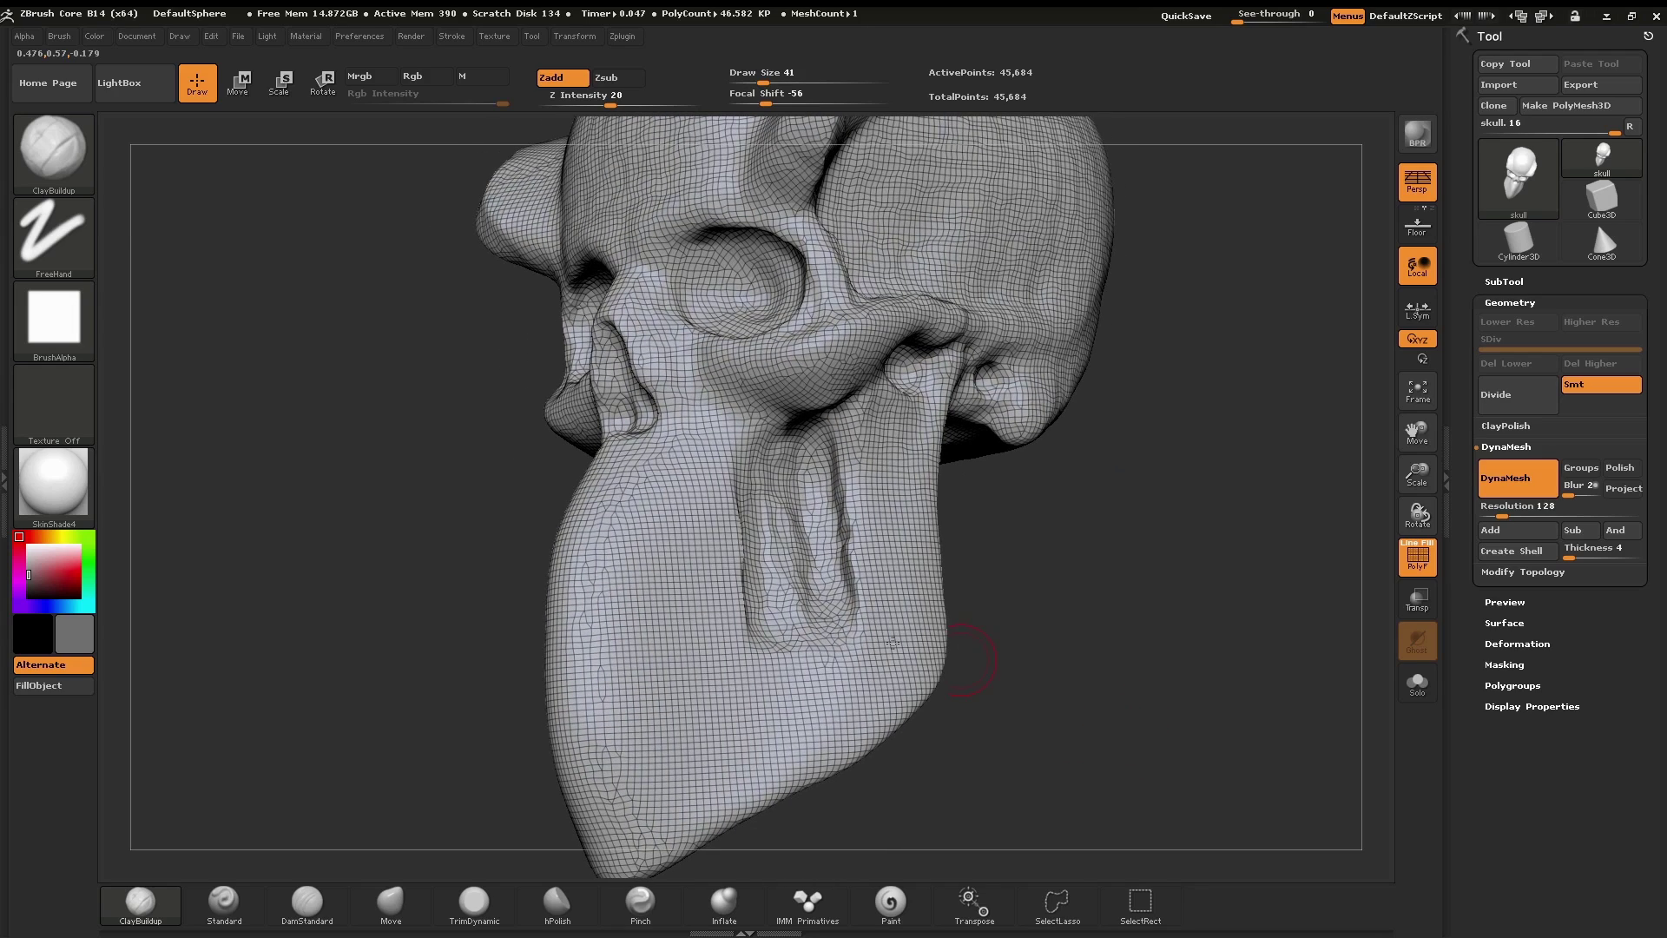
mouse_move(799, 588)
left_mouse_down("shift")
mouse_move(761, 464)
mouse_move(725, 529)
mouse_move(807, 564)
mouse_move(832, 468)
mouse_move(772, 521)
mouse_move(747, 607)
left_mouse_up("shift")
key("ctrl")
mouse_move(1105, 610)
left_mouse_down()
mouse_move(1090, 576)
mouse_move(1074, 590)
mouse_move(1102, 555)
mouse_move(1074, 567)
left_mouse_up()
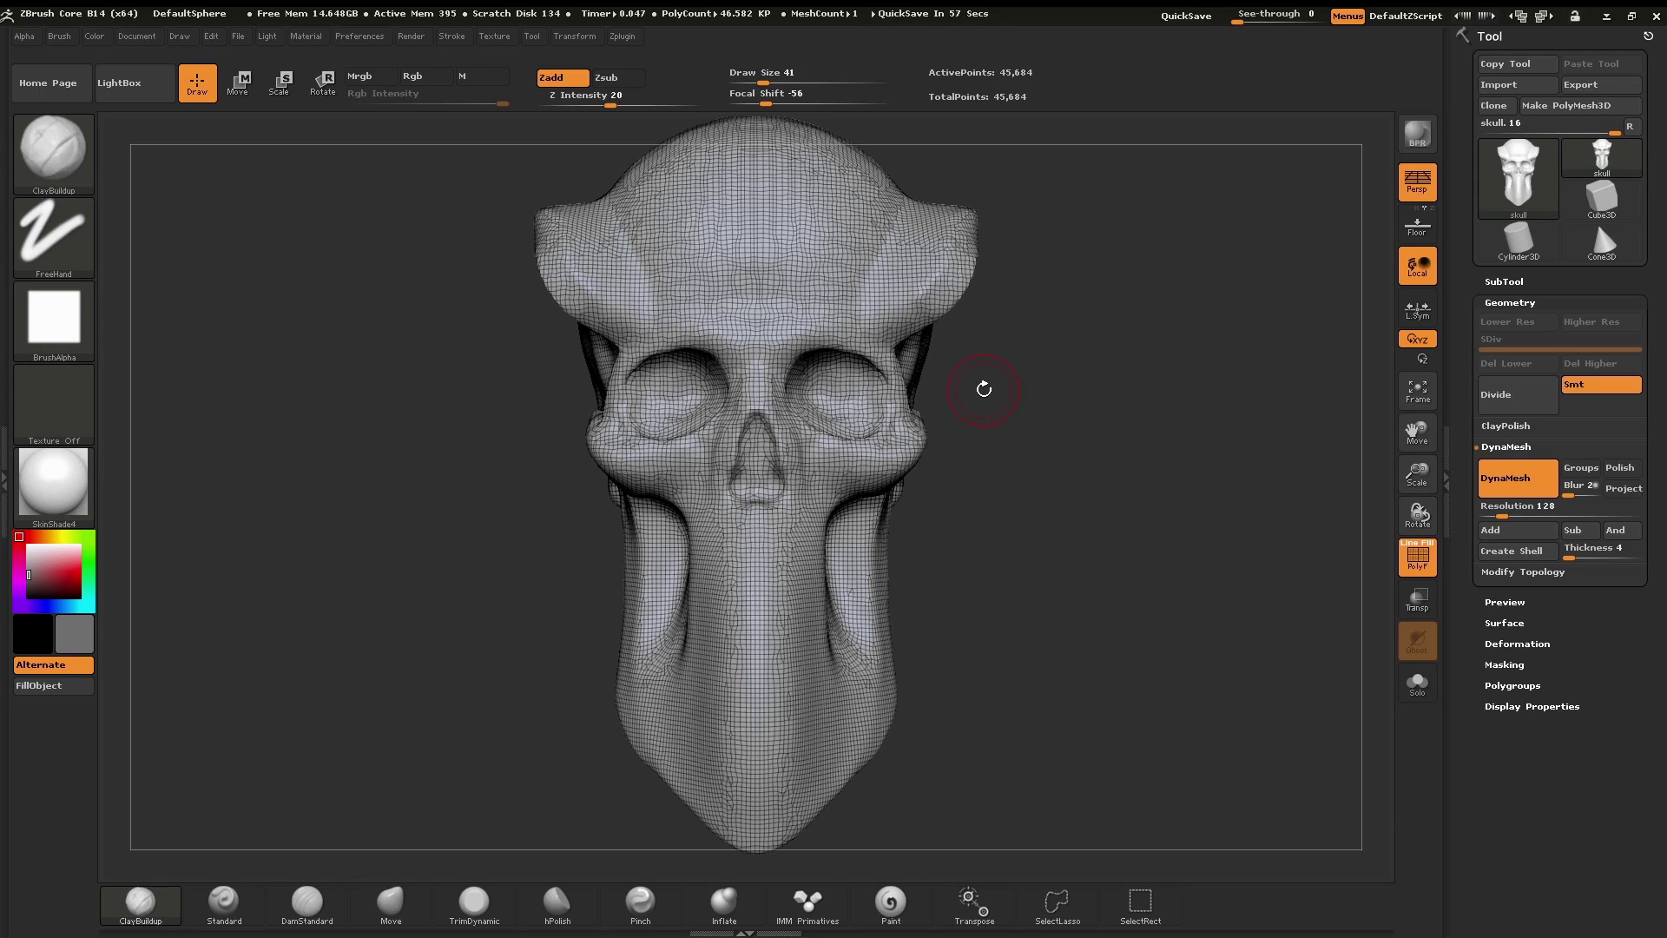
Step: Insert the Nose mesh from the IMM BParts brush over the skull's nasal opening
key("b")
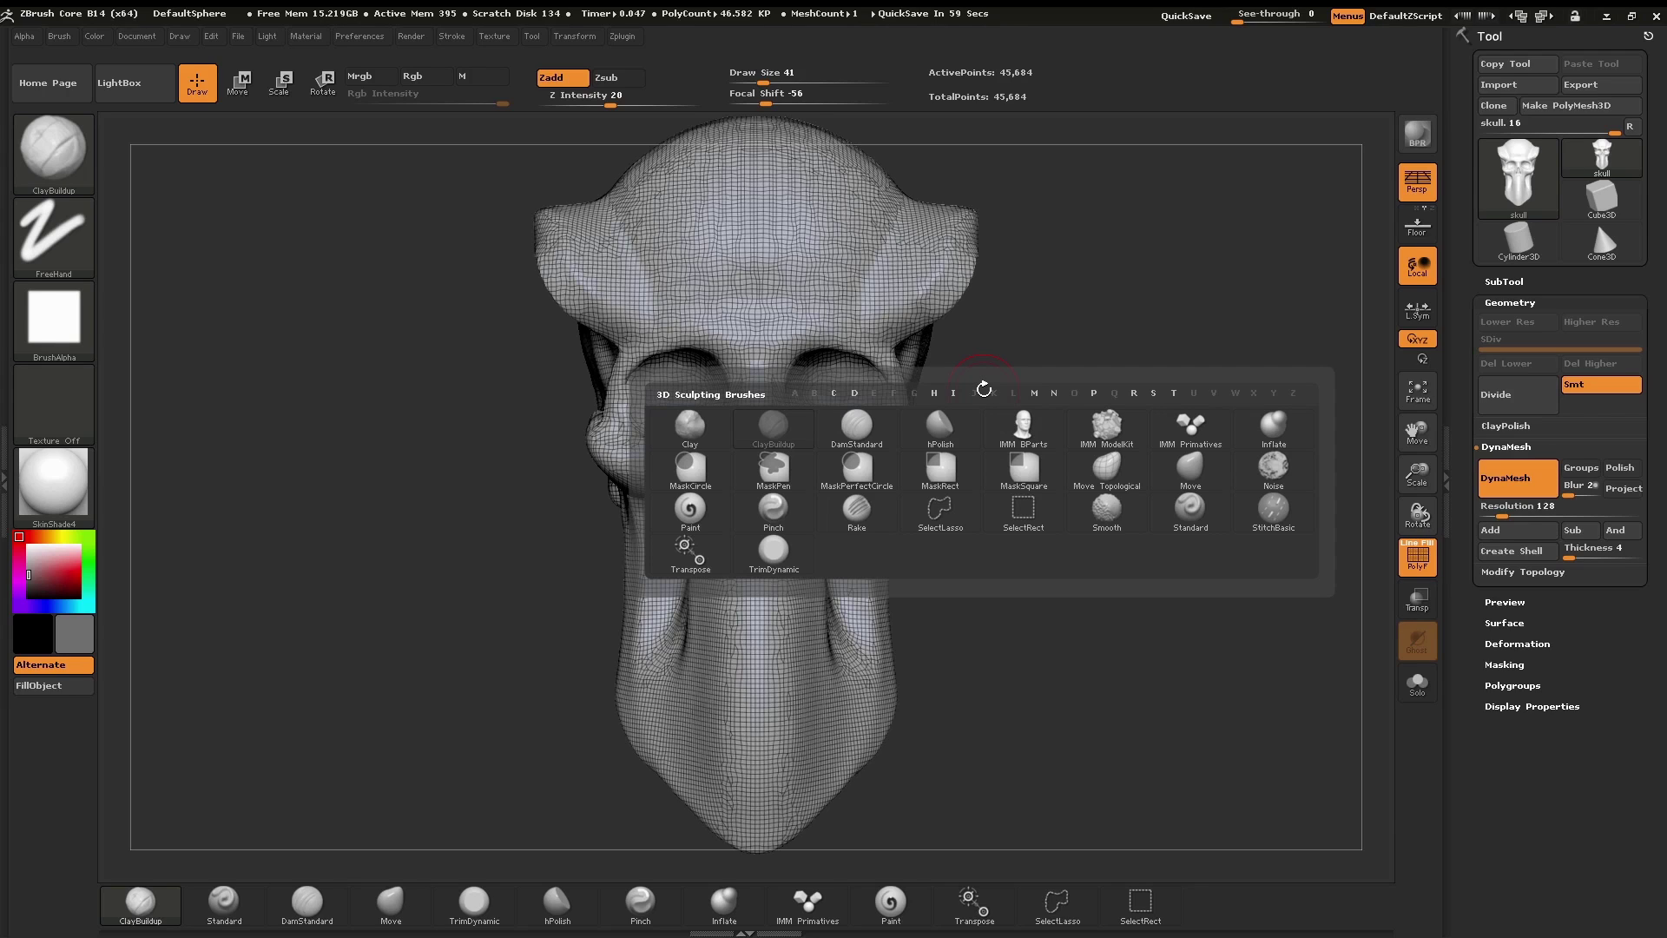
key("i")
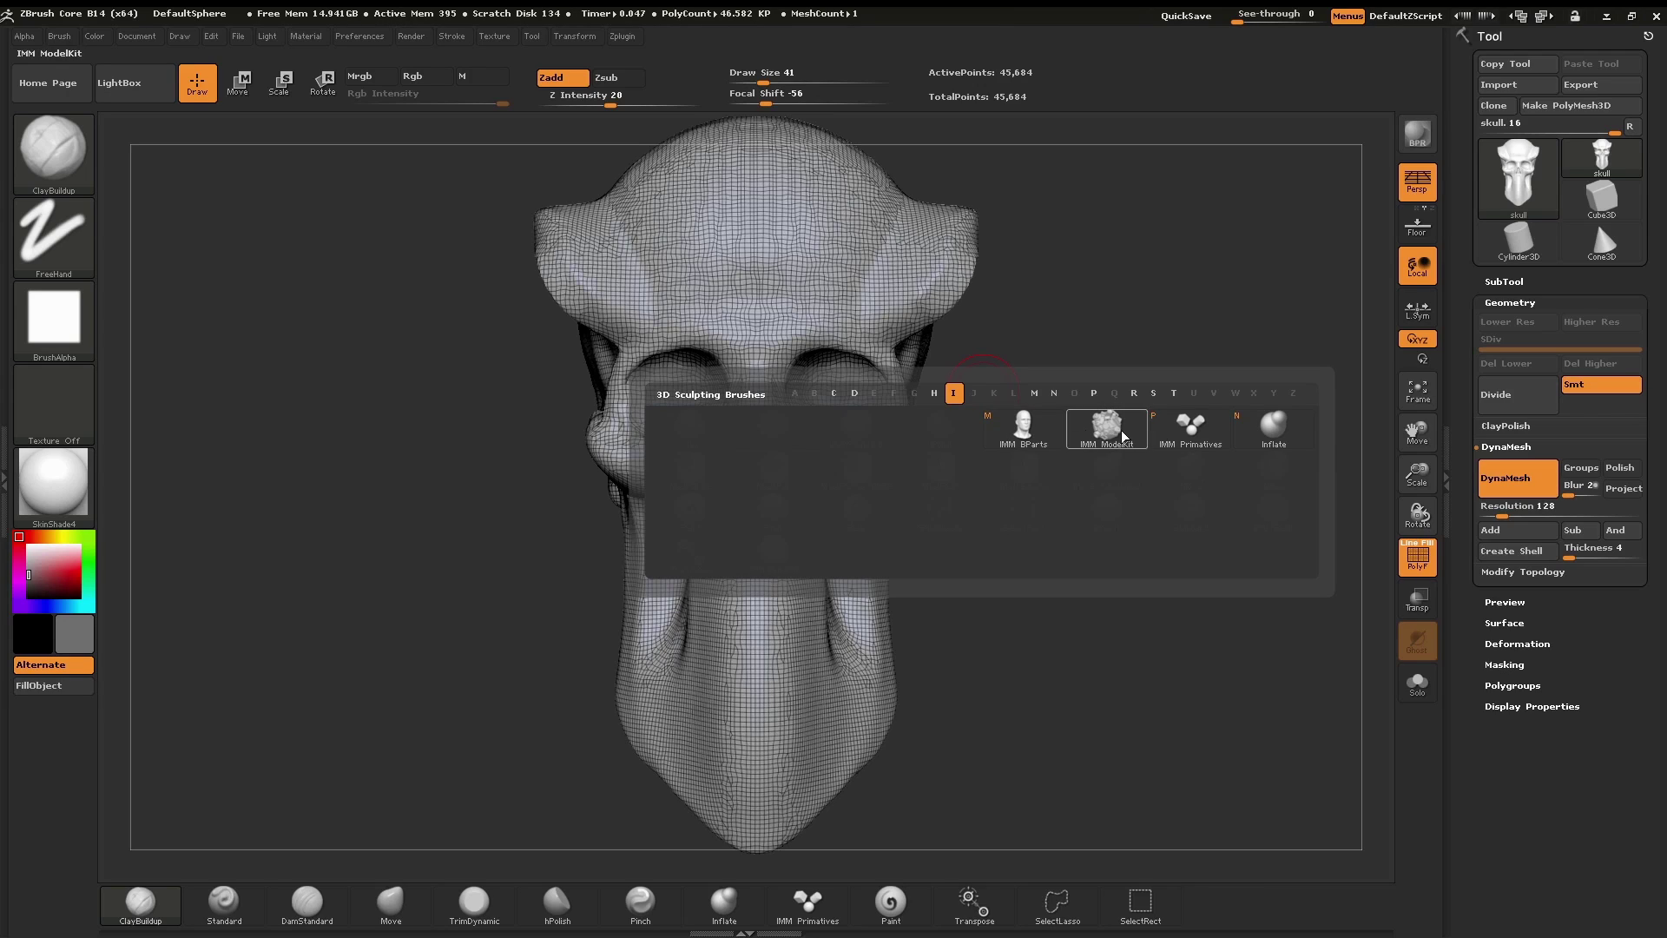
mouse_move(1044, 441)
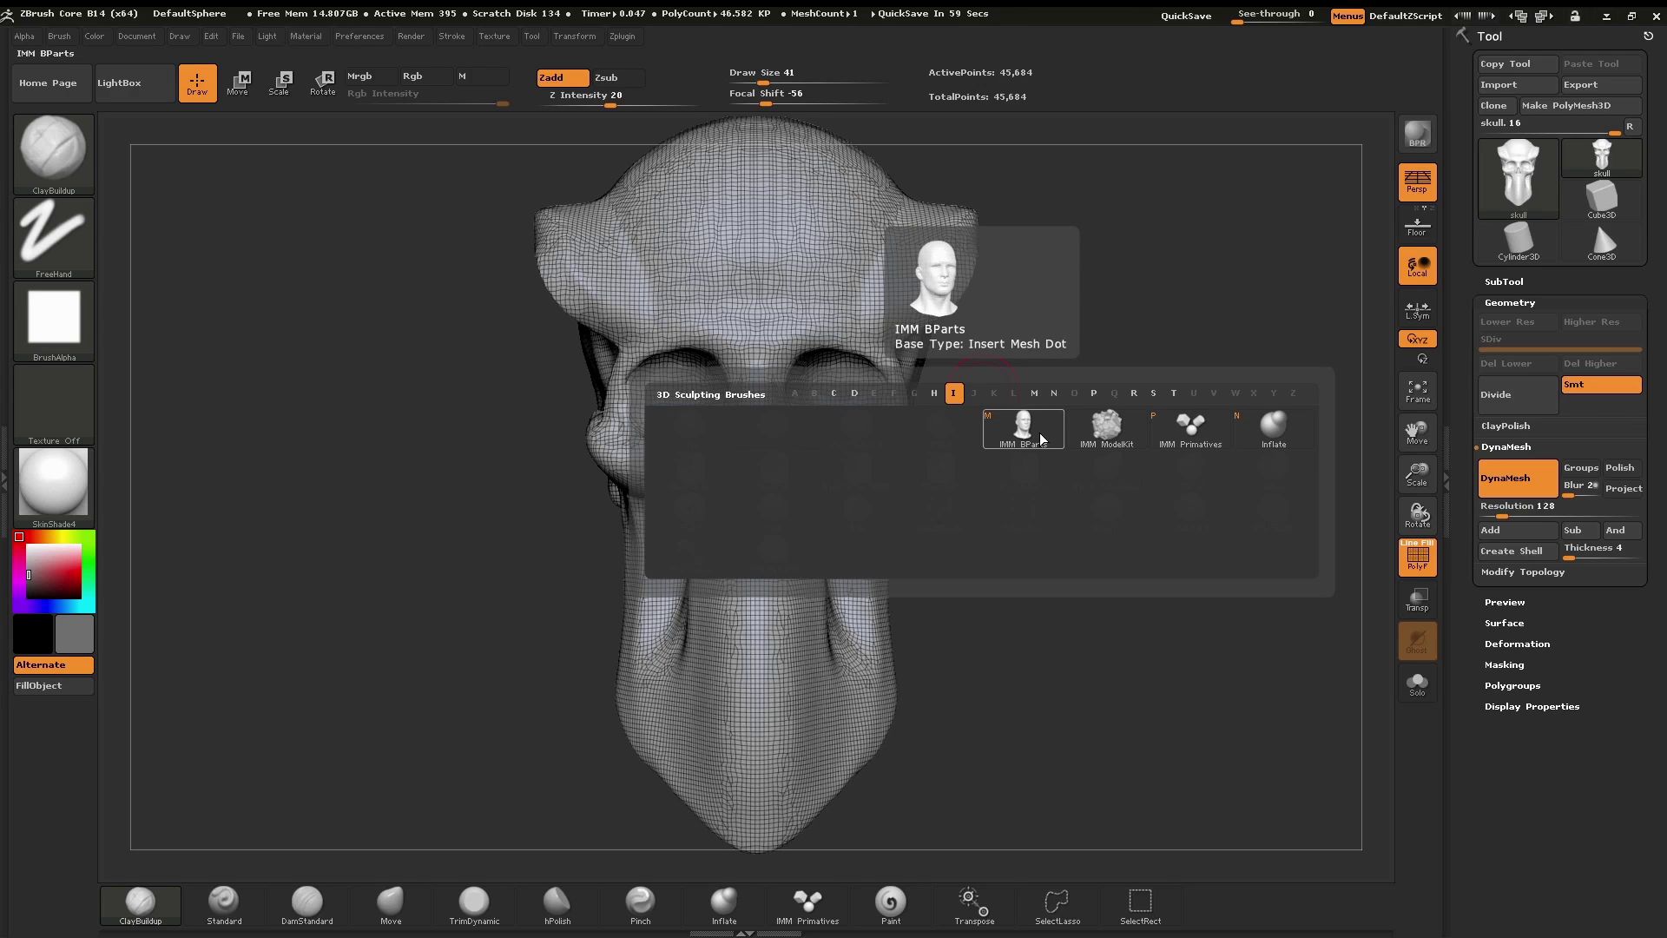
left_click(1041, 438)
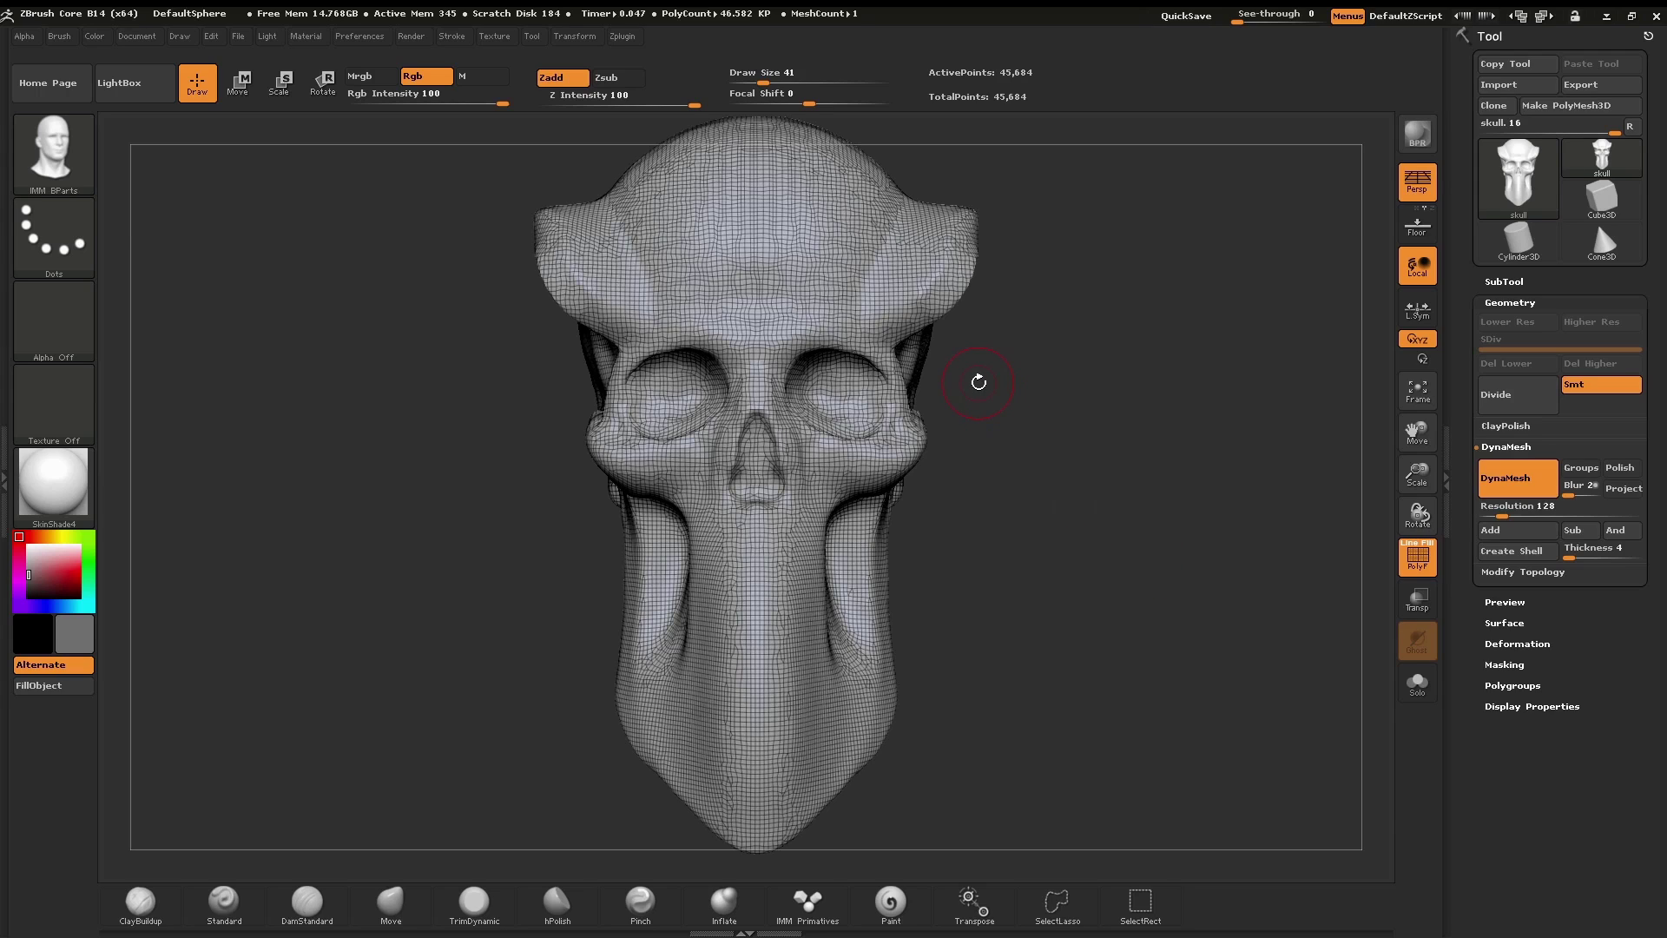
key("m")
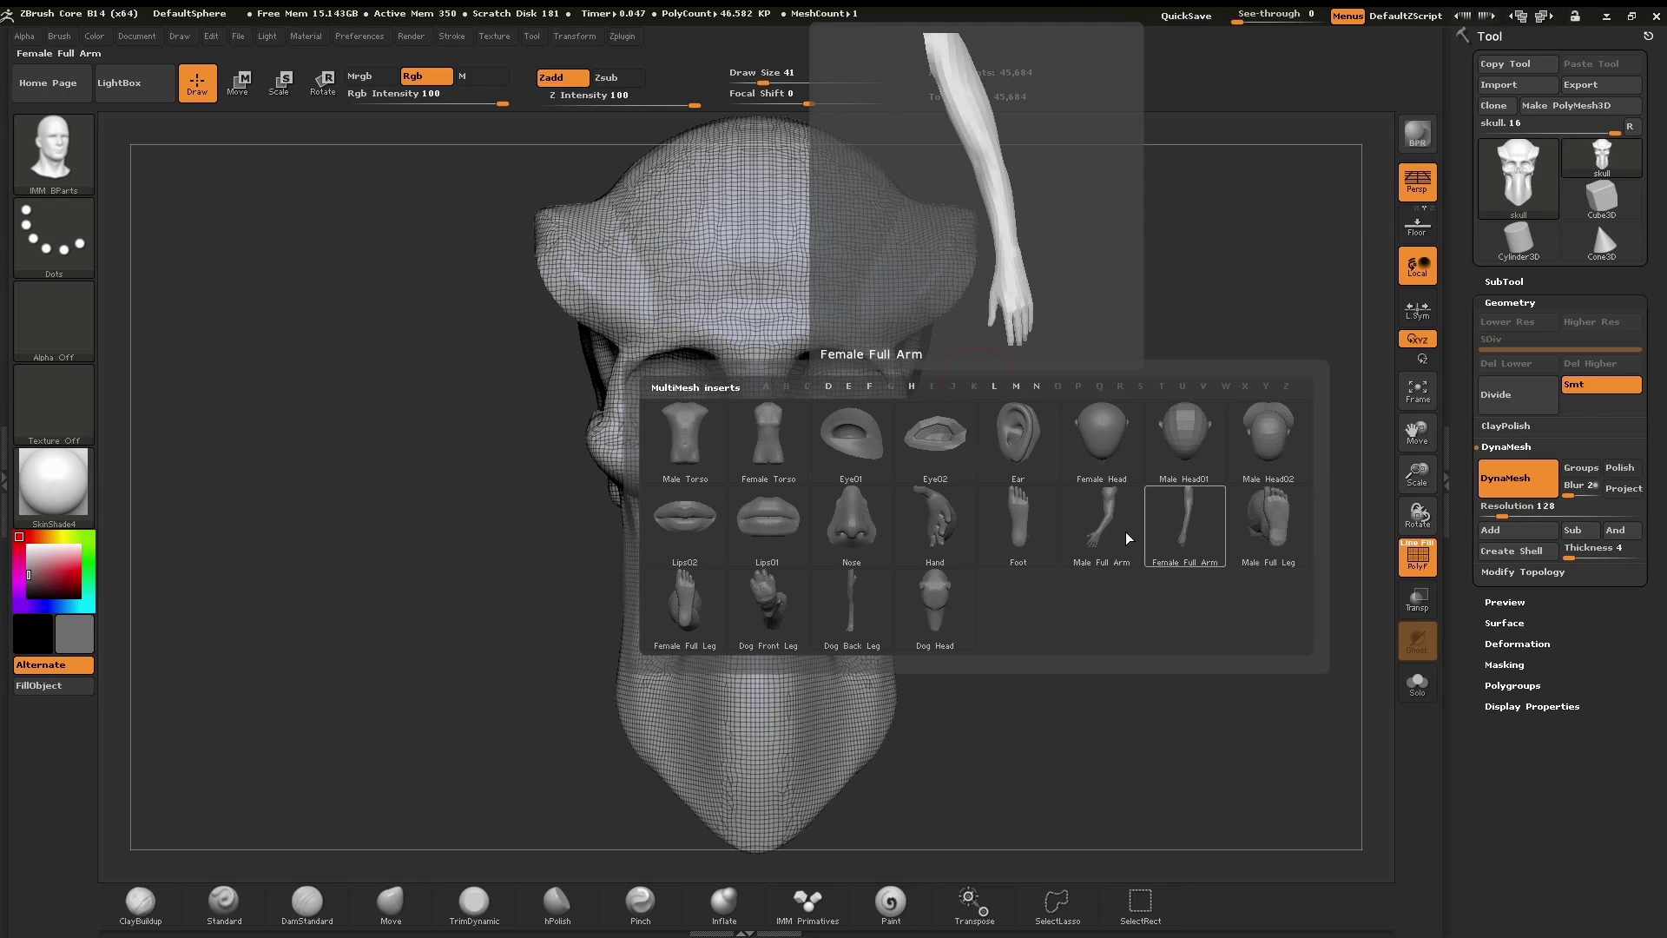
mouse_move(1116, 531)
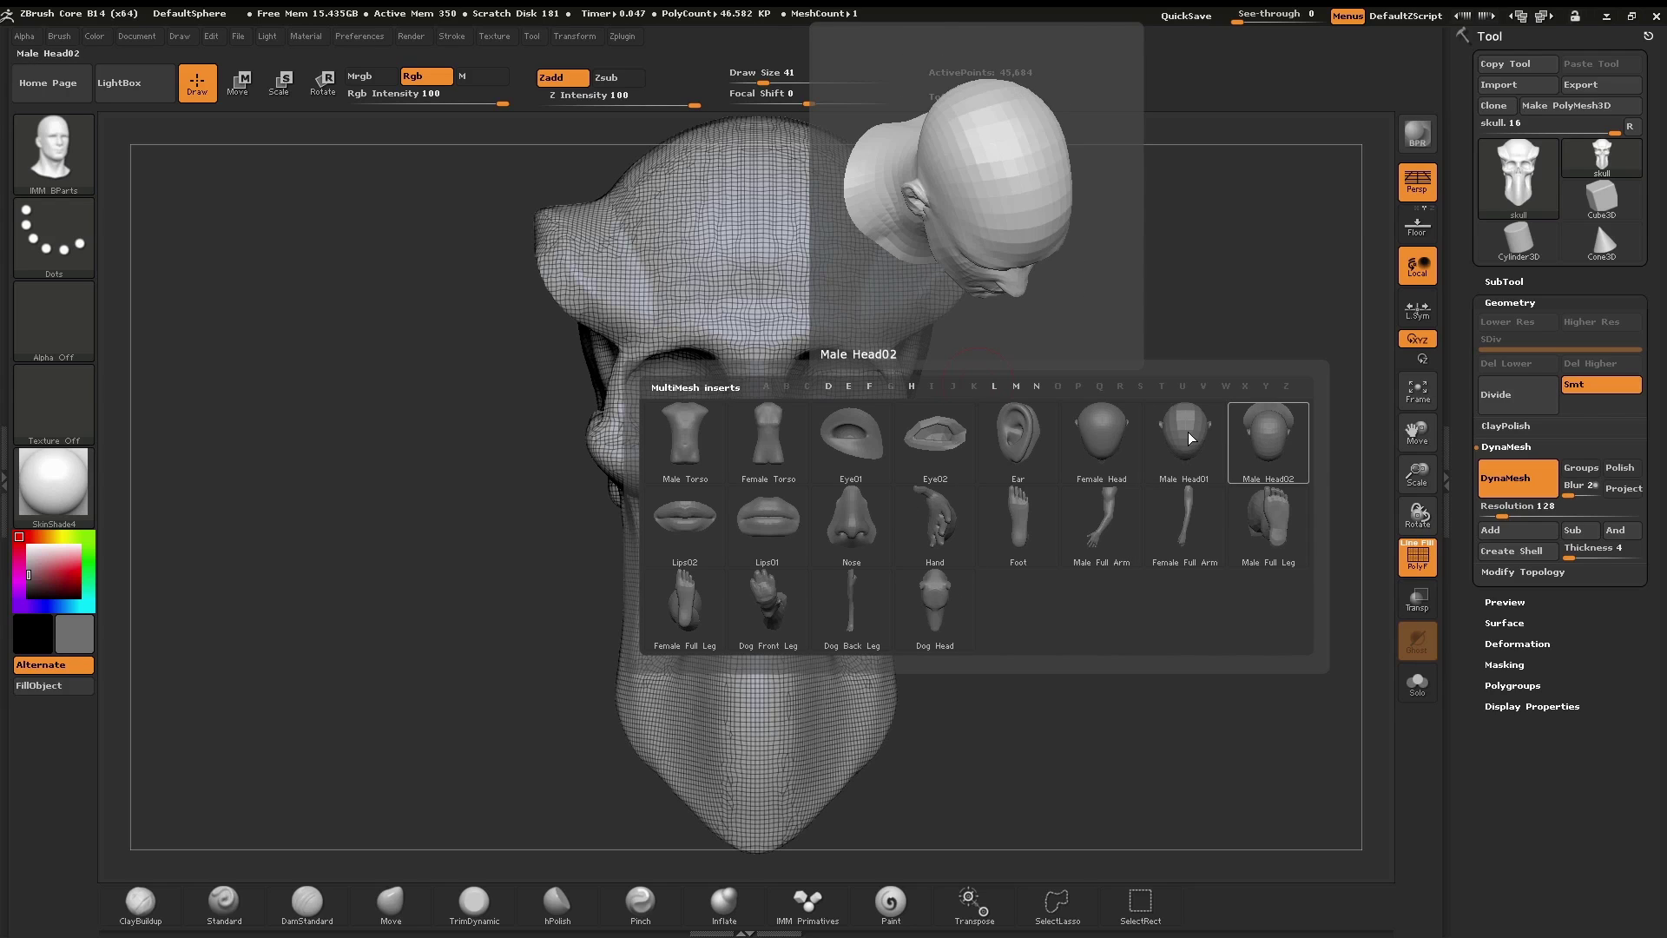
left_click(860, 521)
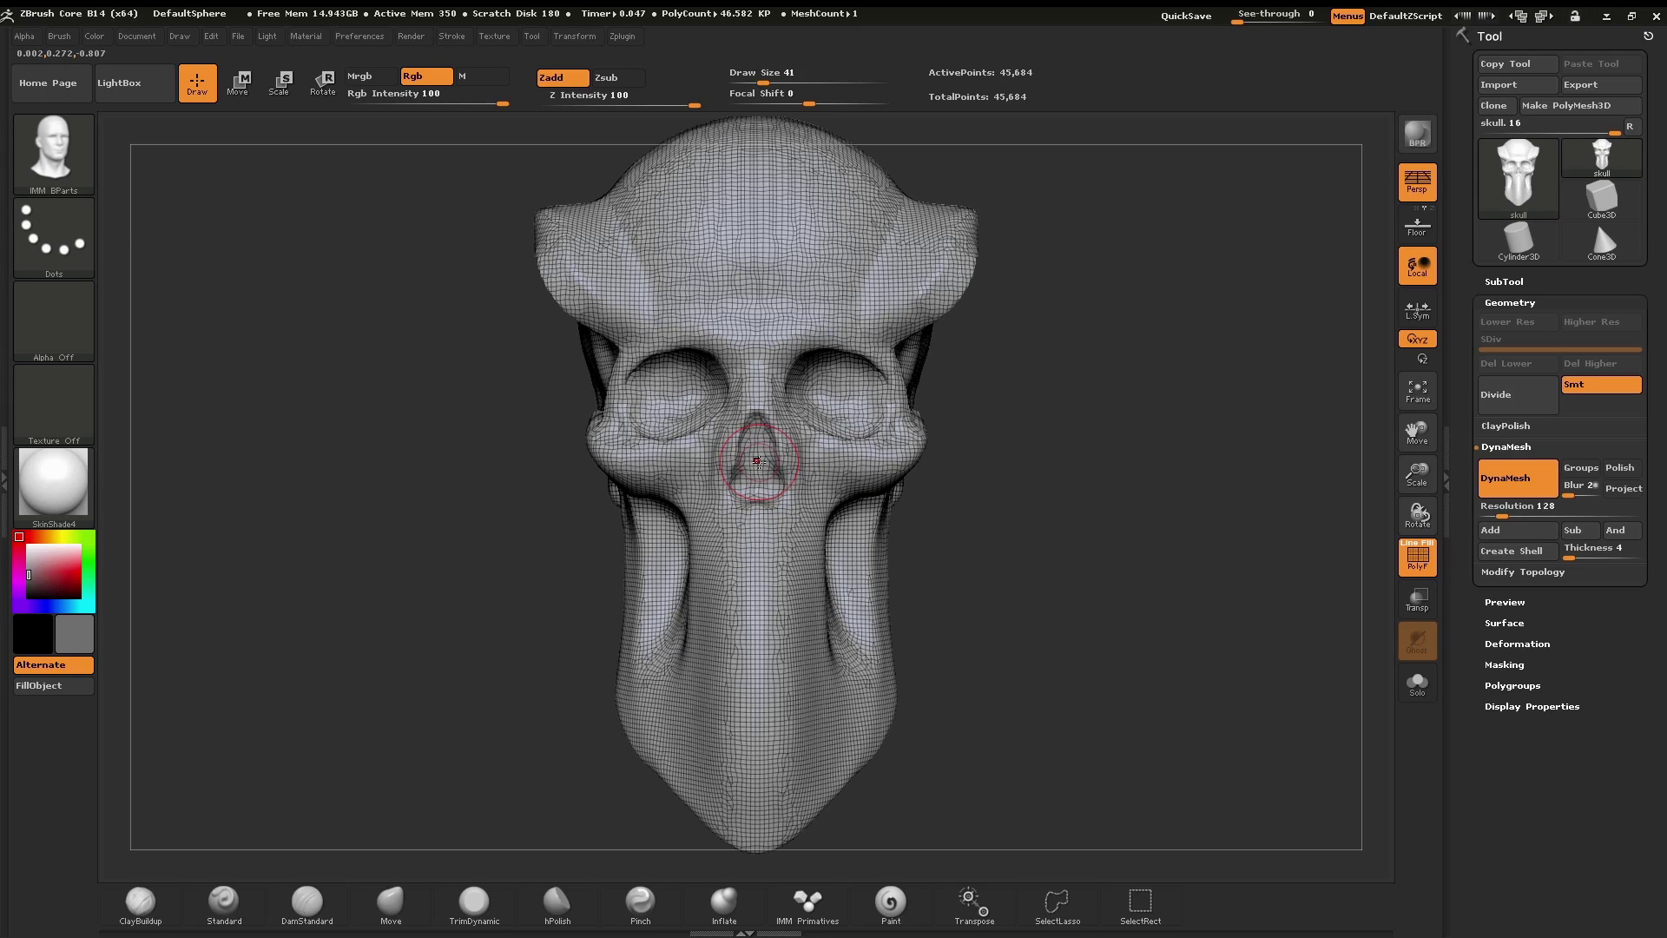
left_click_drag(756, 462, 764, 539)
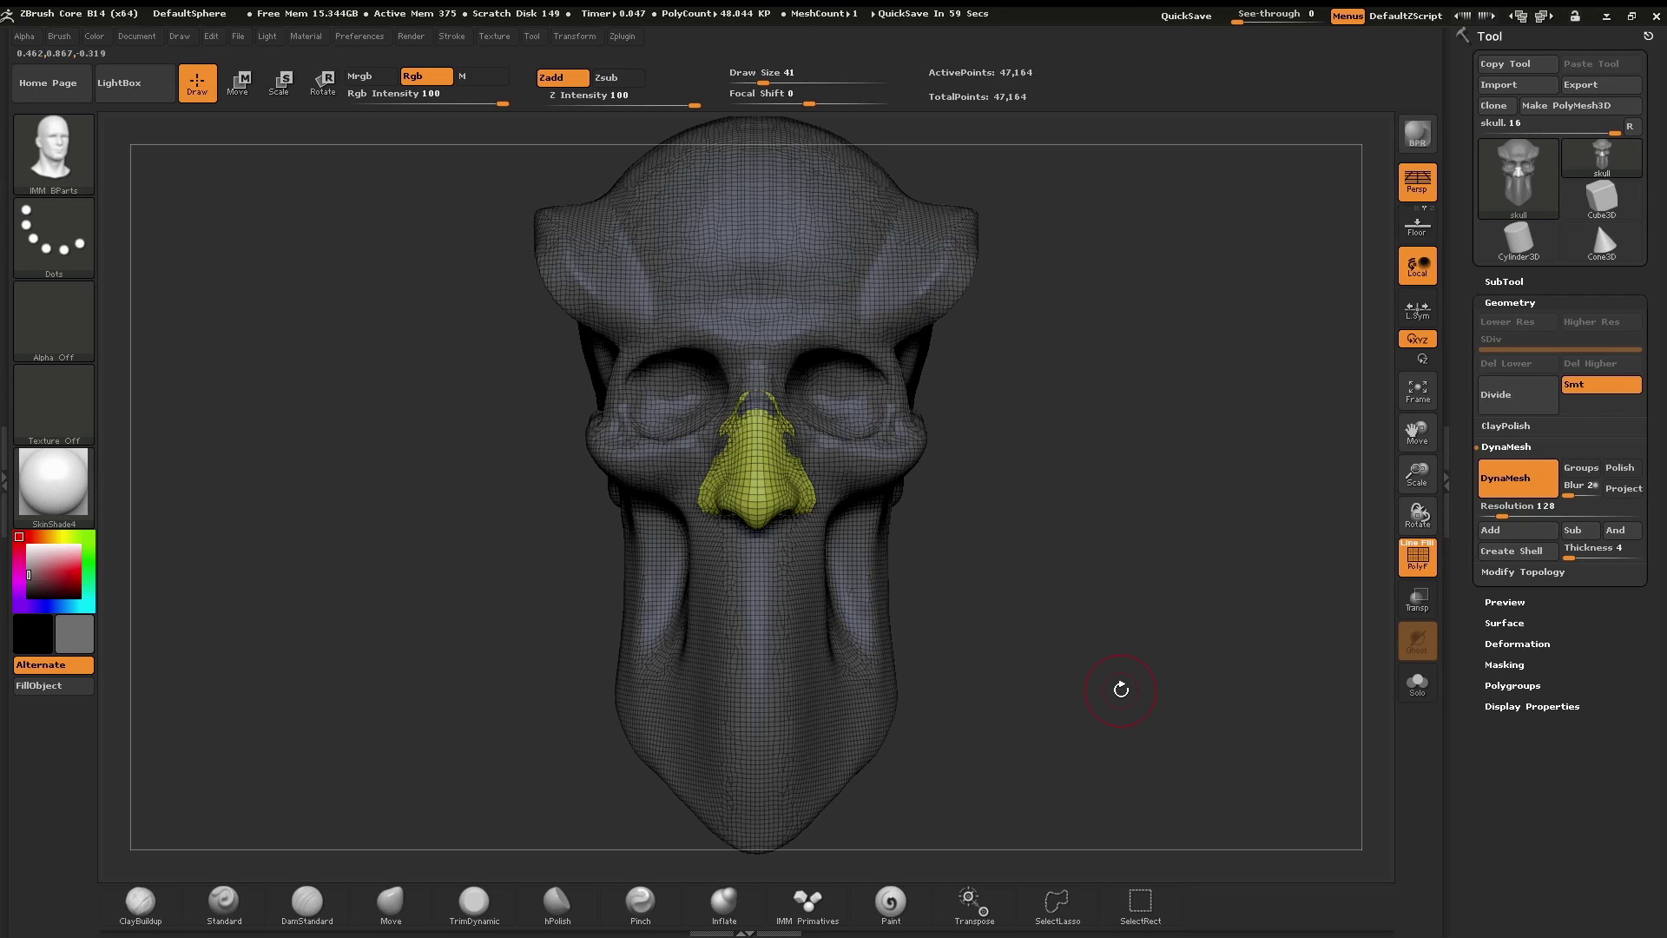
Step: Reshape the inserted nose with the Move brush at draw size 80, pulling it outward and fitting its base to the skull
left_click_drag(1141, 610, 1105, 595)
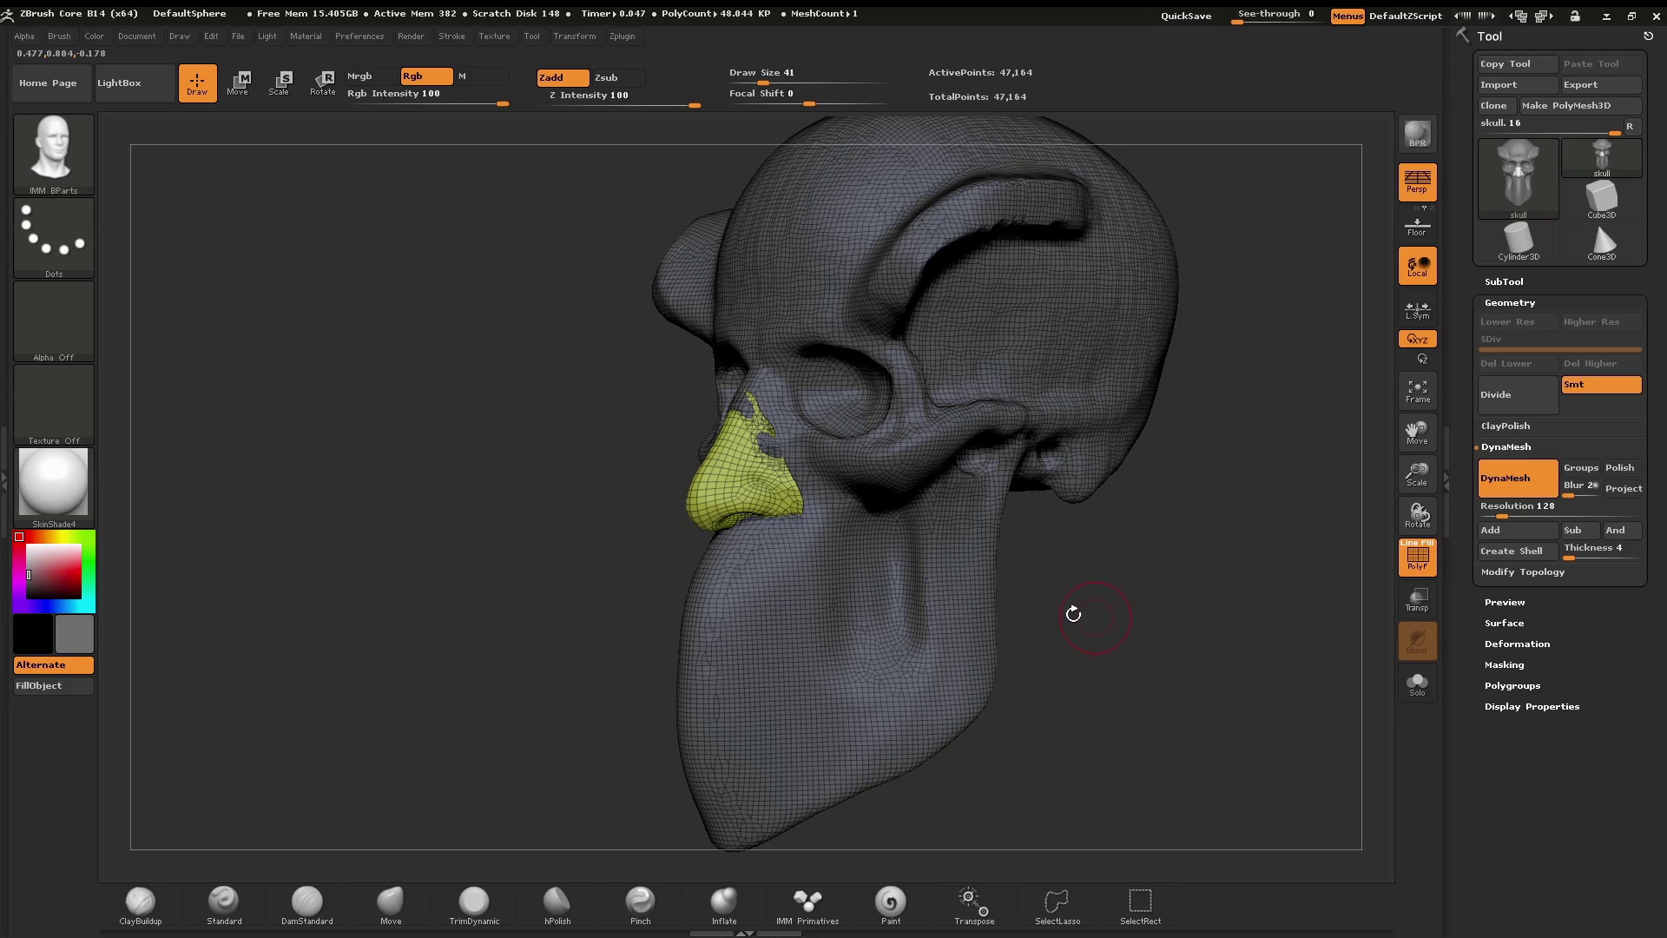
left_click(408, 914)
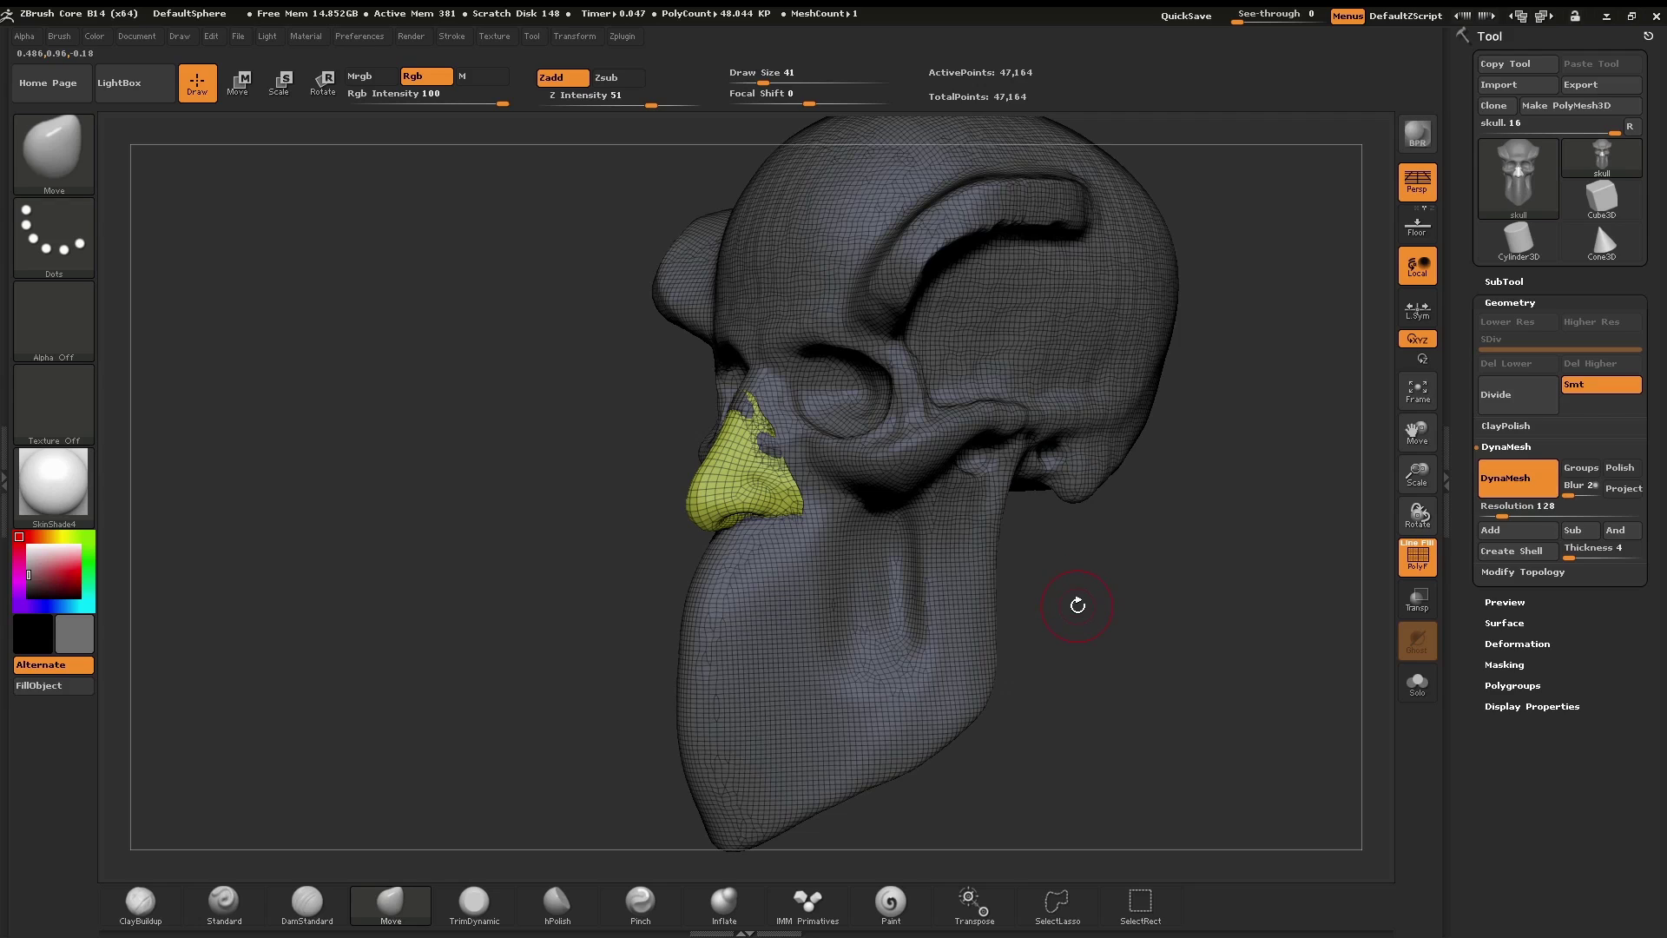
key("s")
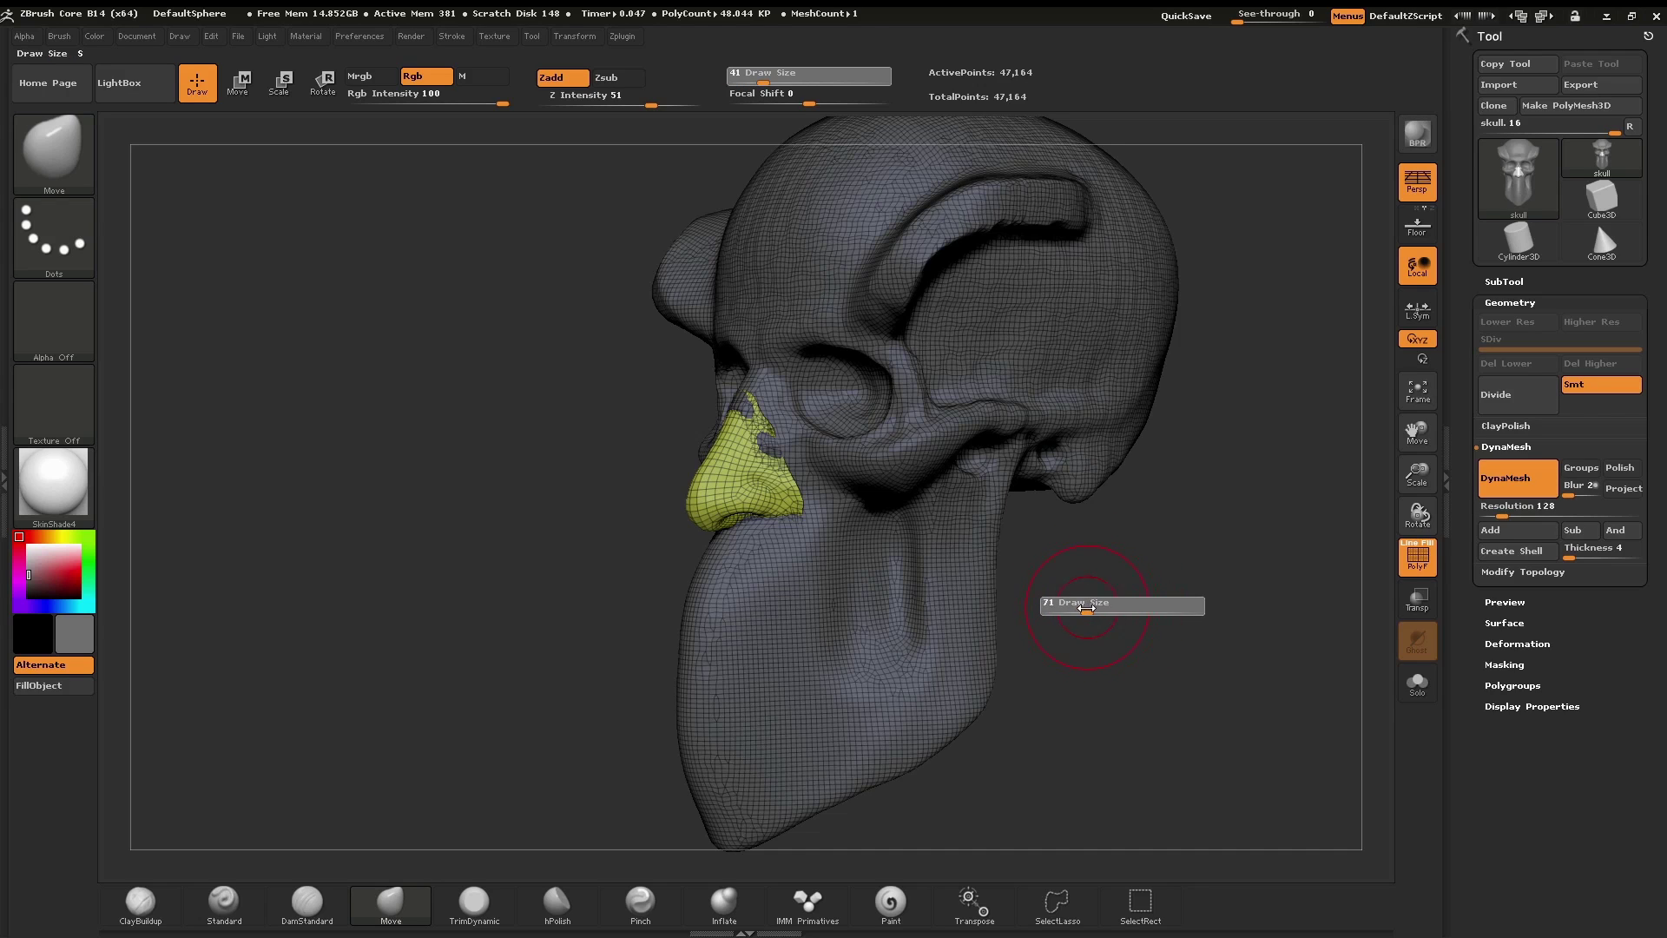
left_click_drag(1086, 609, 1091, 609)
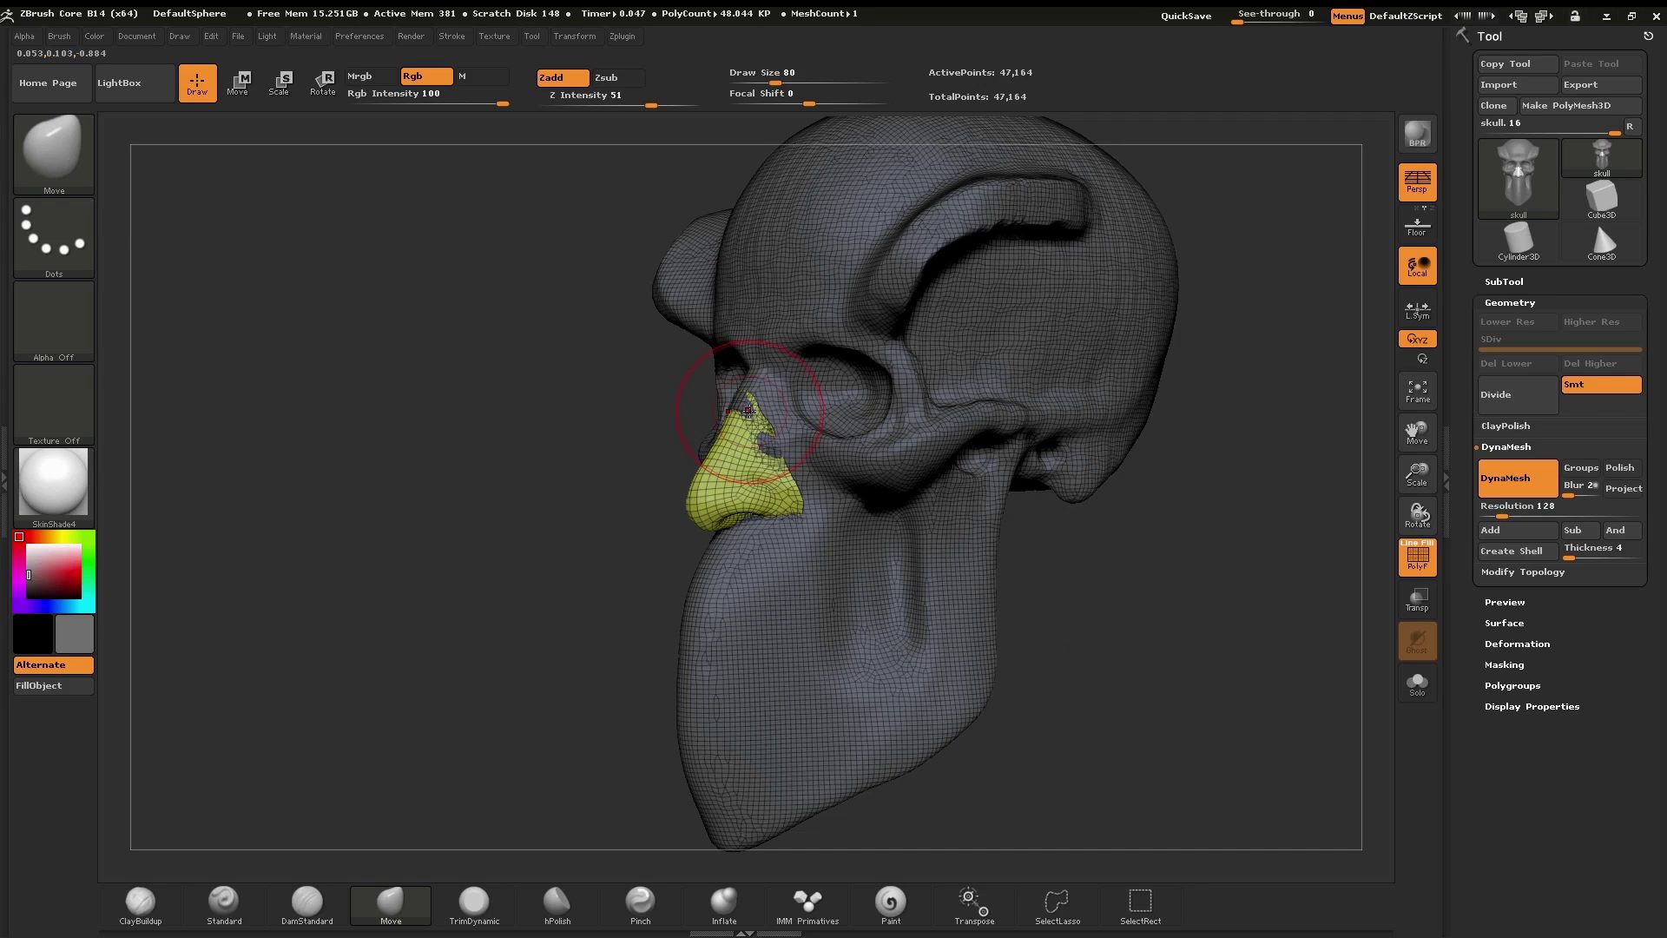
left_click_drag(747, 407, 745, 385)
mouse_move(712, 507)
left_mouse_down()
mouse_move(692, 478)
mouse_move(756, 510)
mouse_move(776, 460)
left_mouse_up()
left_click_drag(638, 453, 920, 460)
left_click_drag(752, 461, 744, 446)
left_click_drag(894, 455, 731, 465)
right_click_drag(731, 465, 872, 460)
mouse_move(794, 443)
left_mouse_down()
mouse_move(836, 449)
mouse_move(842, 427)
mouse_move(848, 452)
mouse_move(816, 425)
left_mouse_up()
left_click_drag(936, 518, 1081, 634)
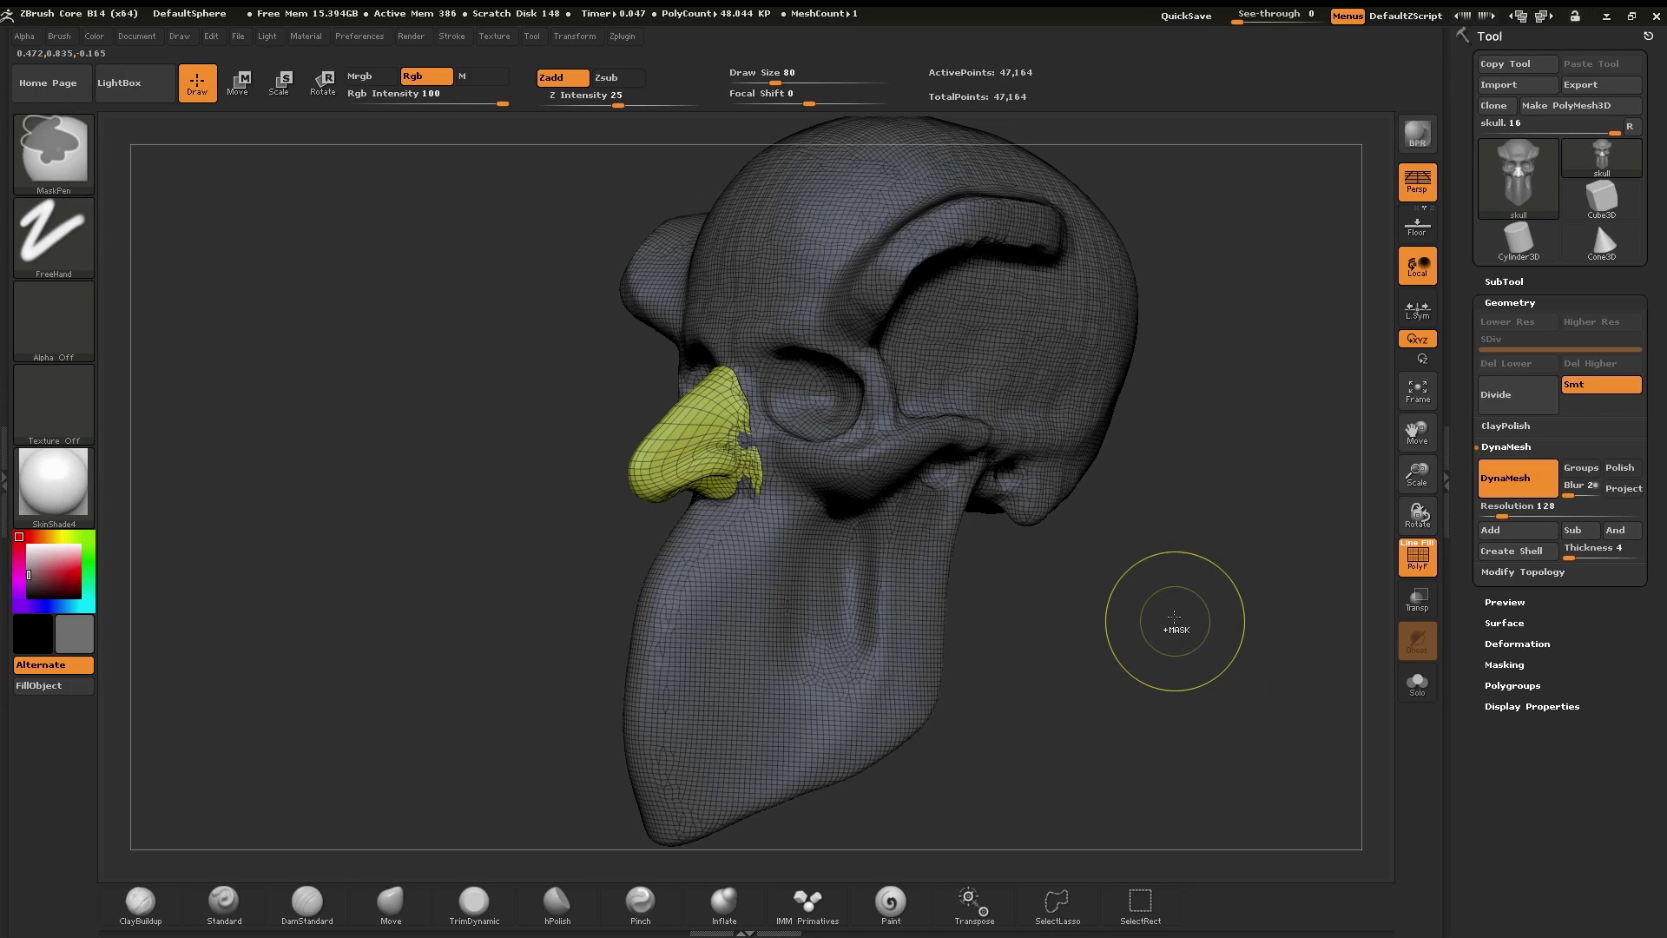
Step: Clear the mask and update the DynaMesh to fuse the inserted nose into the skull
left_click_drag(1165, 608, 1256, 783, "ctrl")
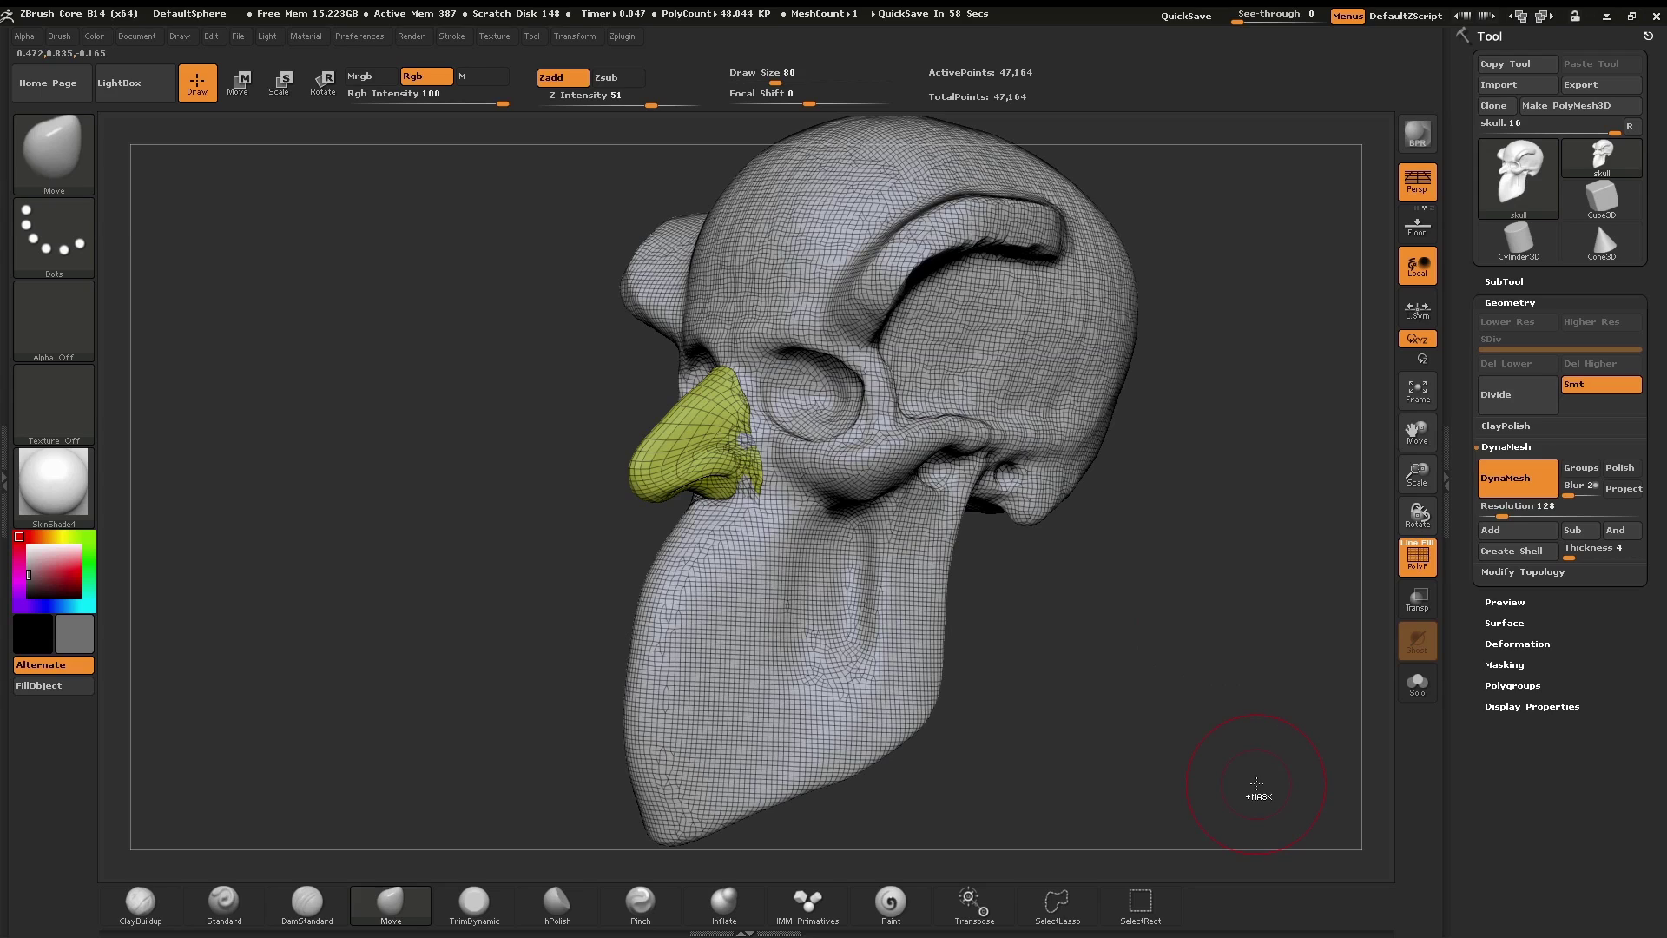
key("ctrl")
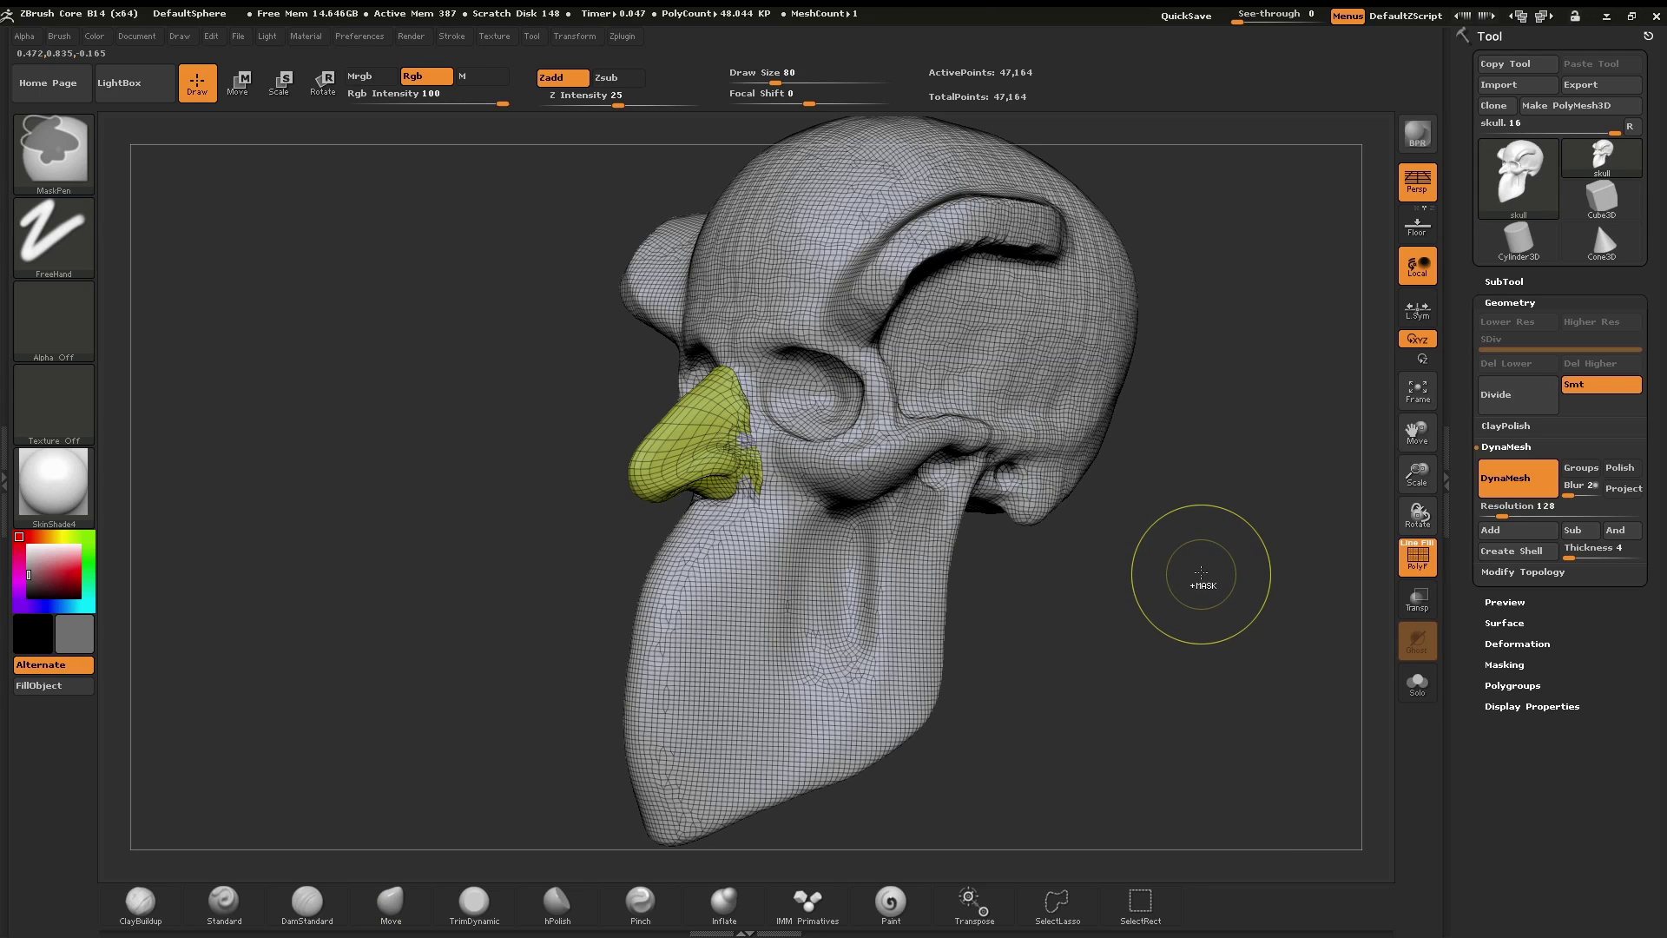
left_click_drag(1202, 568, 1236, 662, "ctrl")
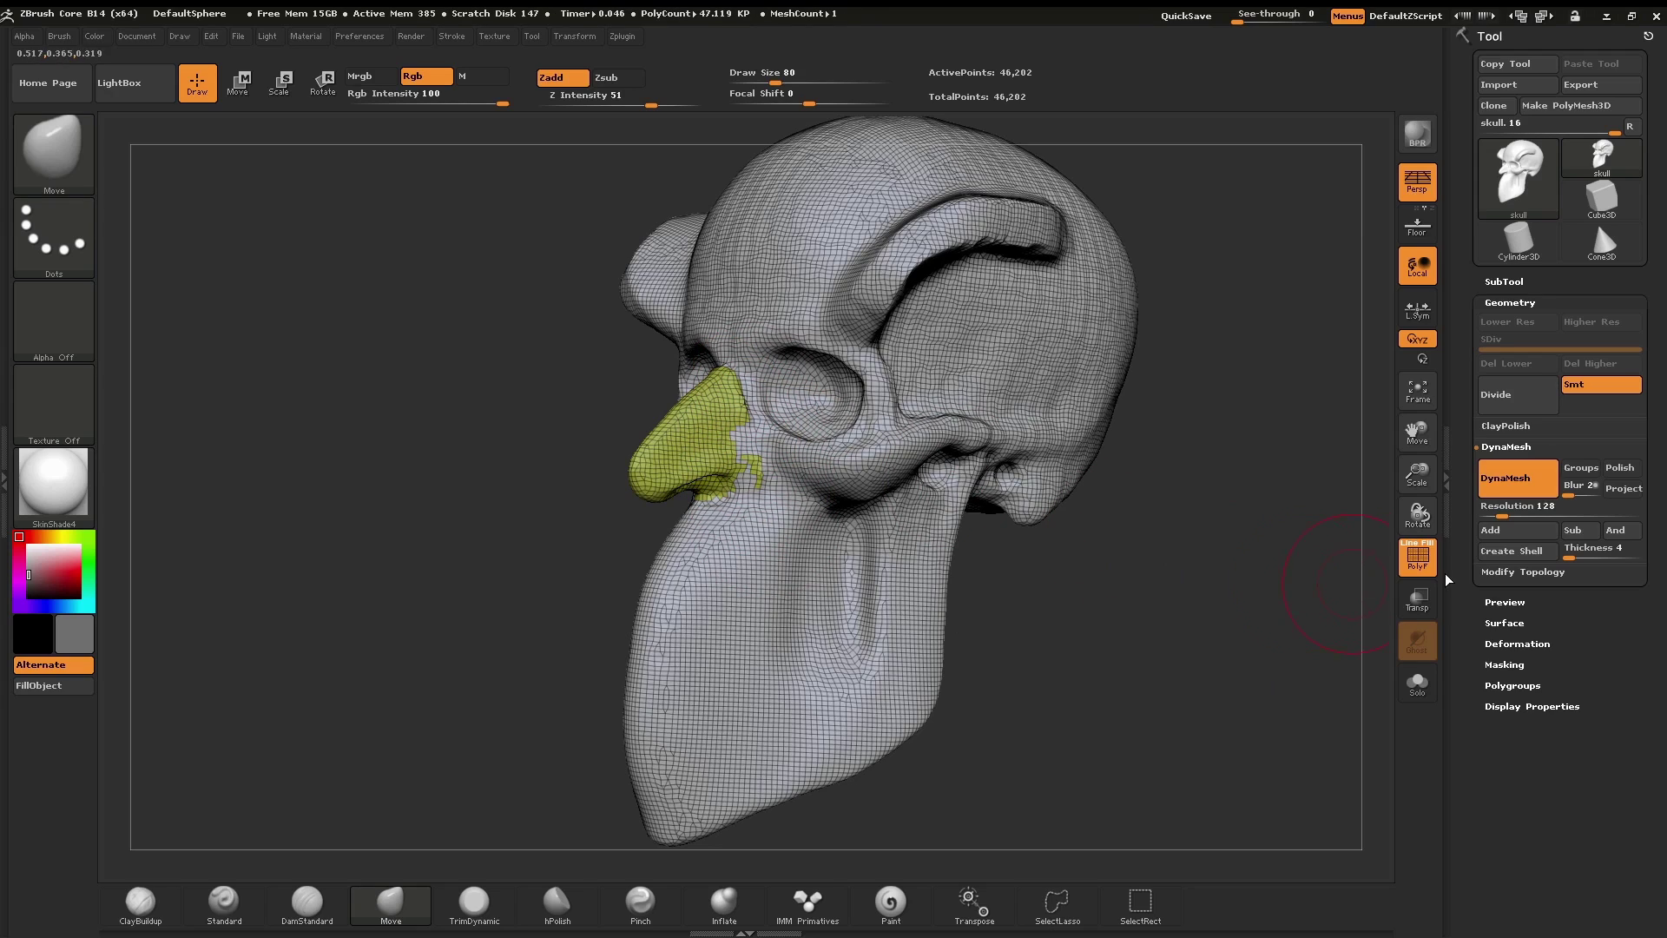
right_click_drag(735, 395, 706, 424)
right_click_drag(842, 608, 1031, 654)
left_click_drag(1131, 544, 1241, 797, "ctrl")
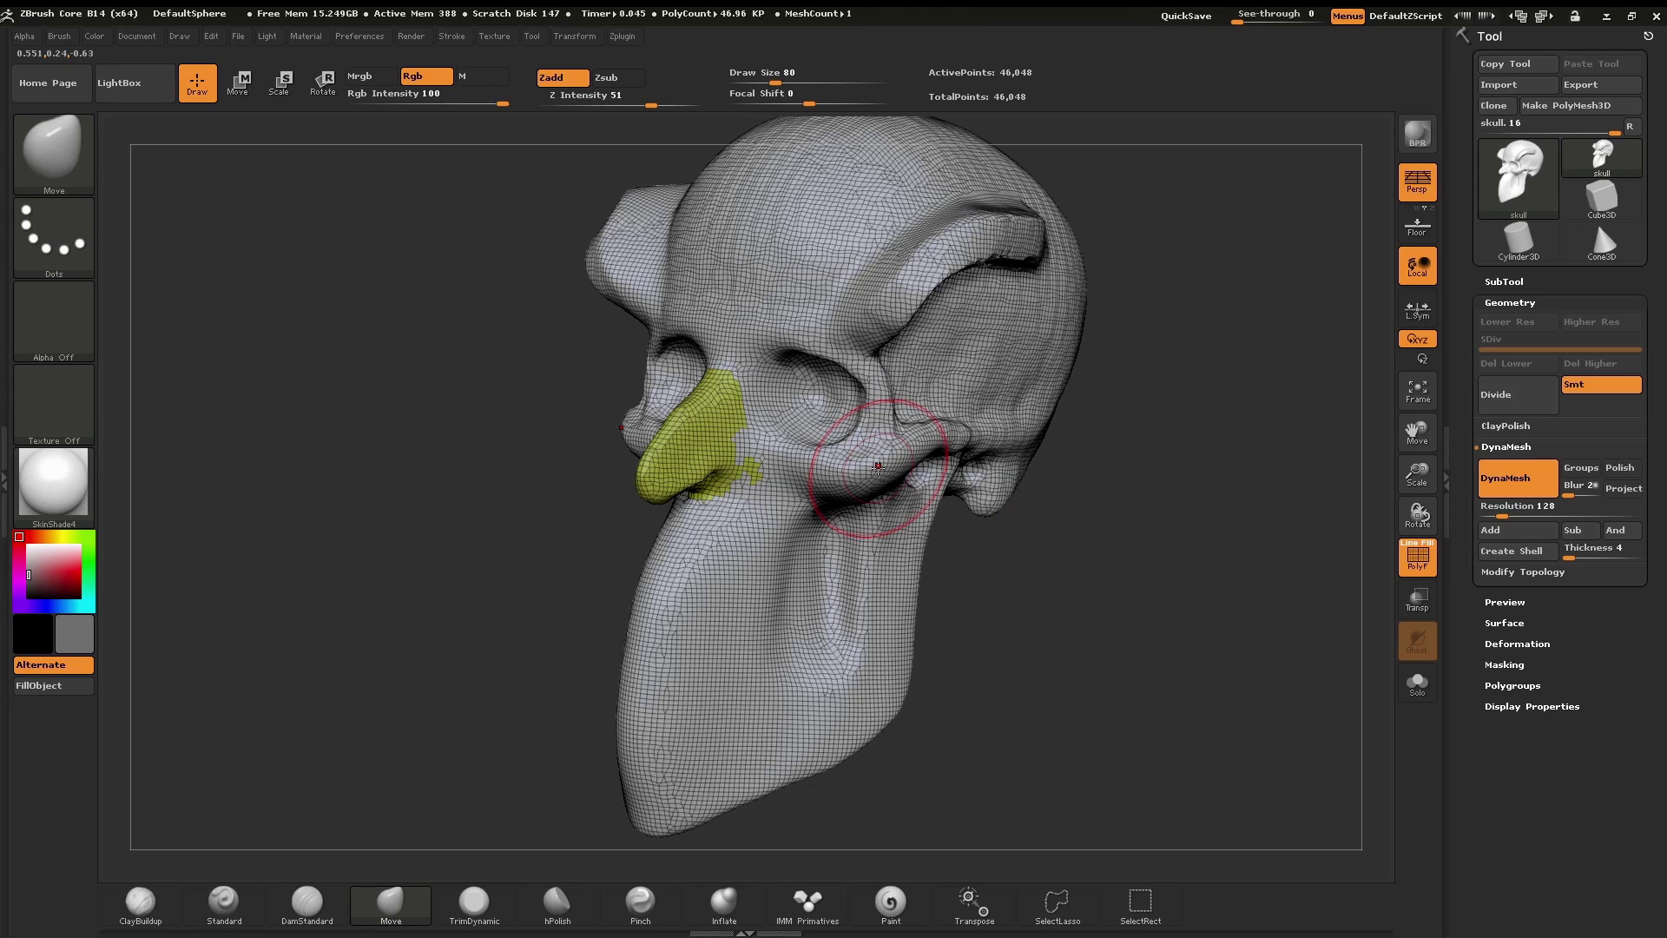
Step: Insert symmetrical Sphere eyeballs into both eye sockets with the IMM Primitives brush
key("b")
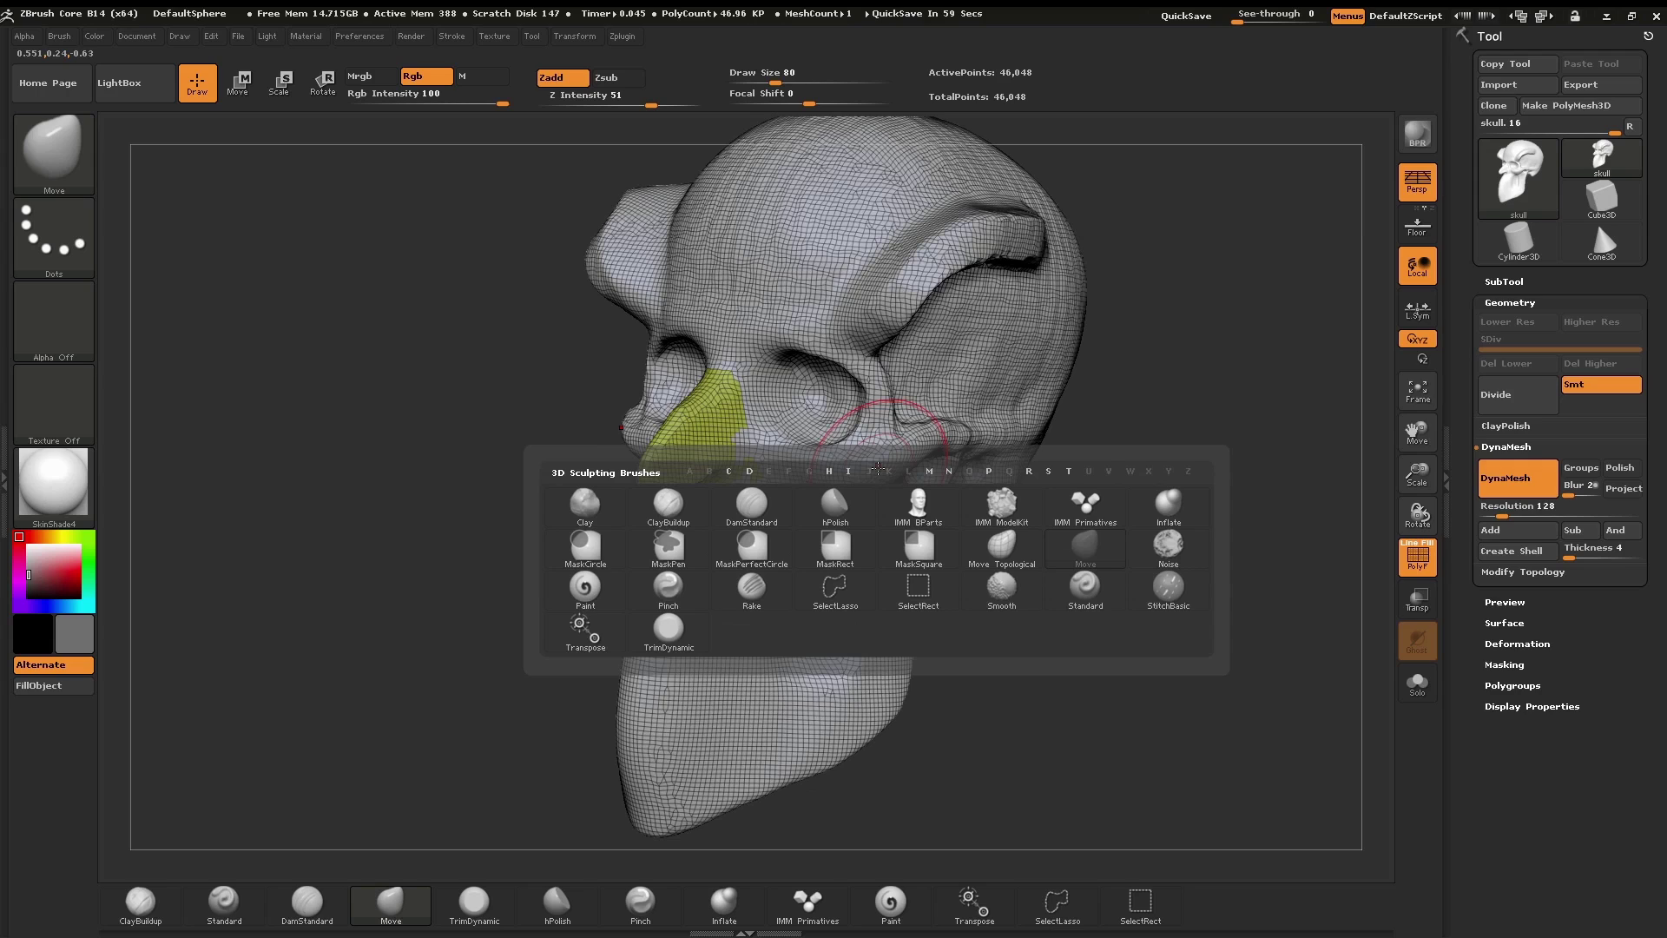
key("i")
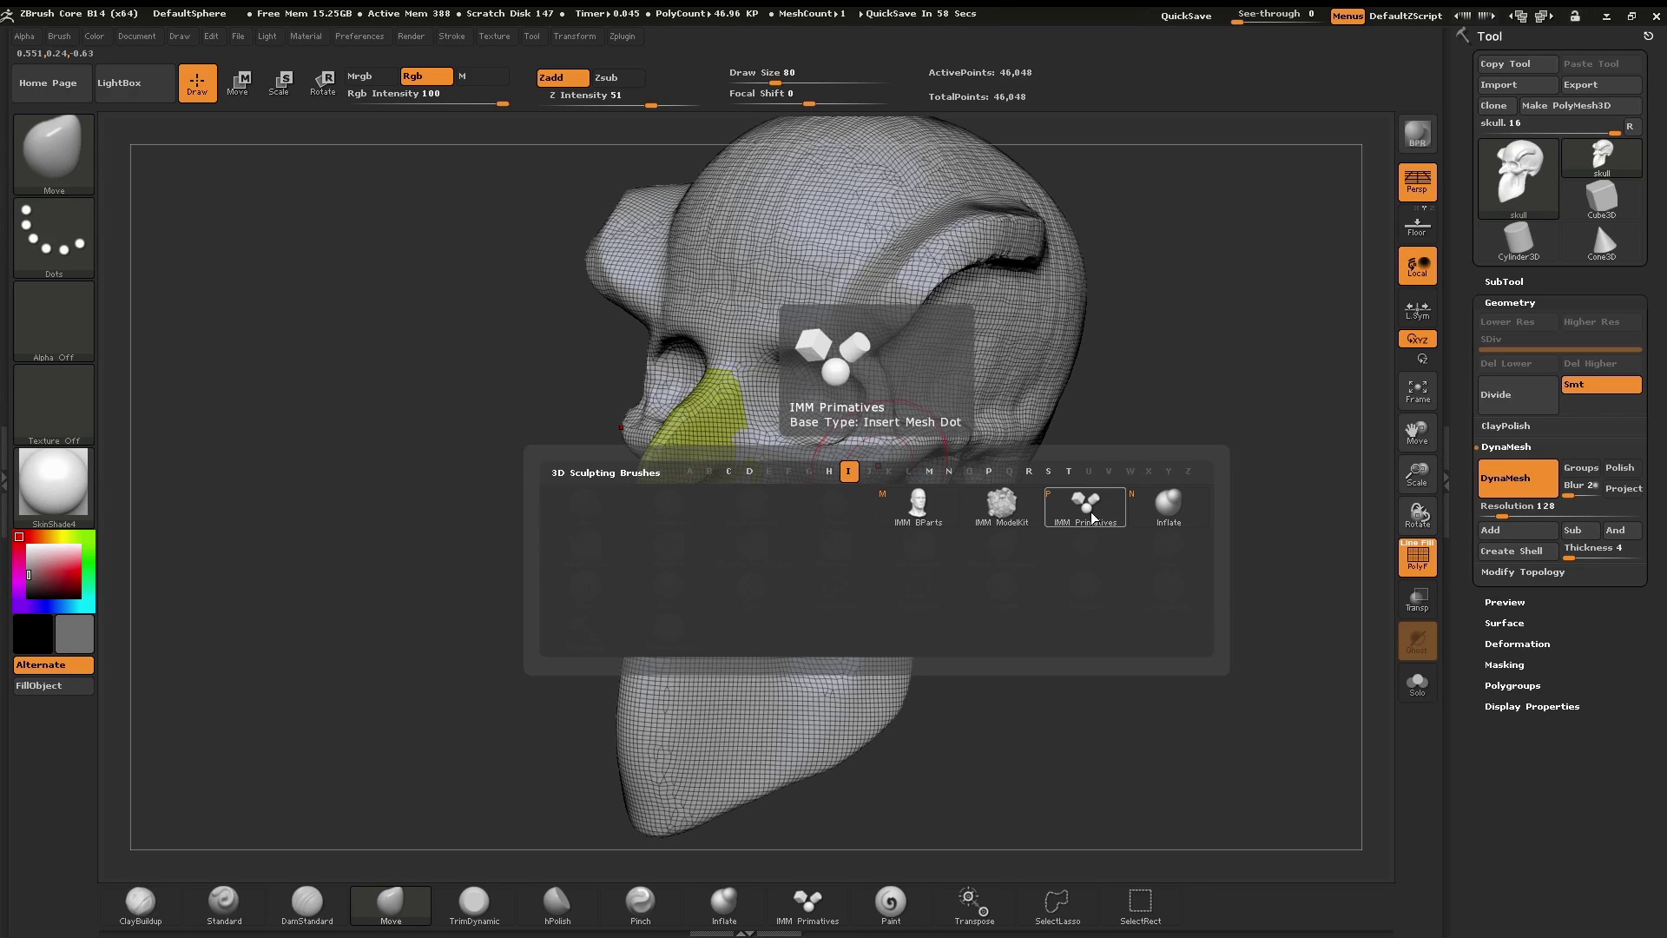
left_click(1091, 512)
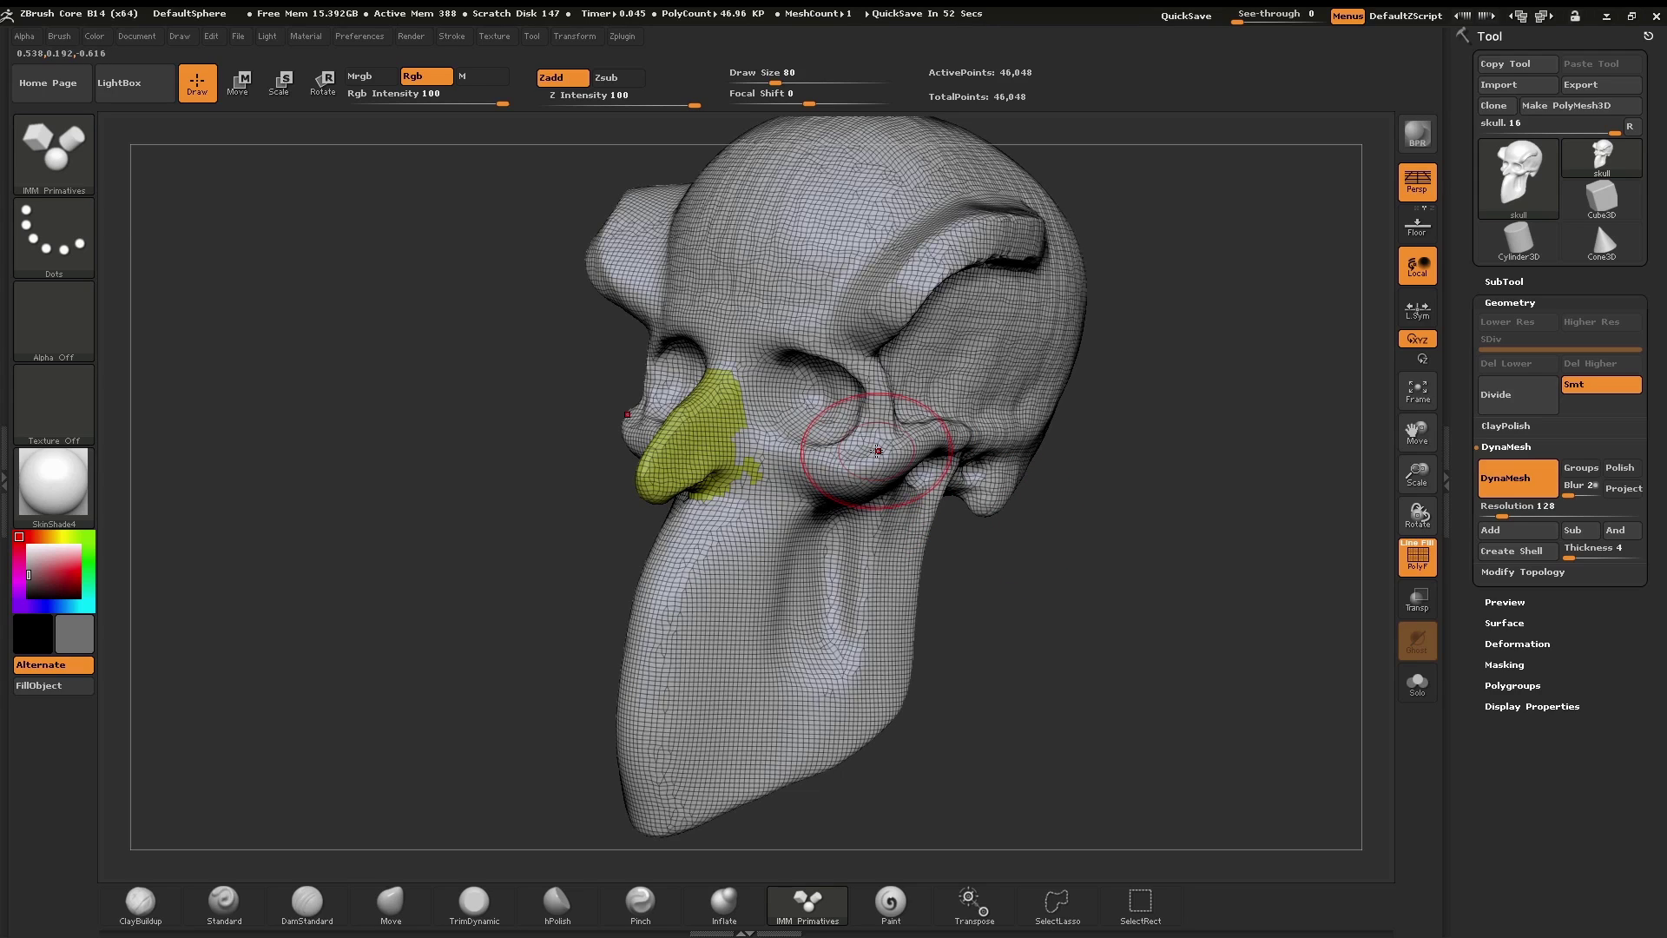
key("m")
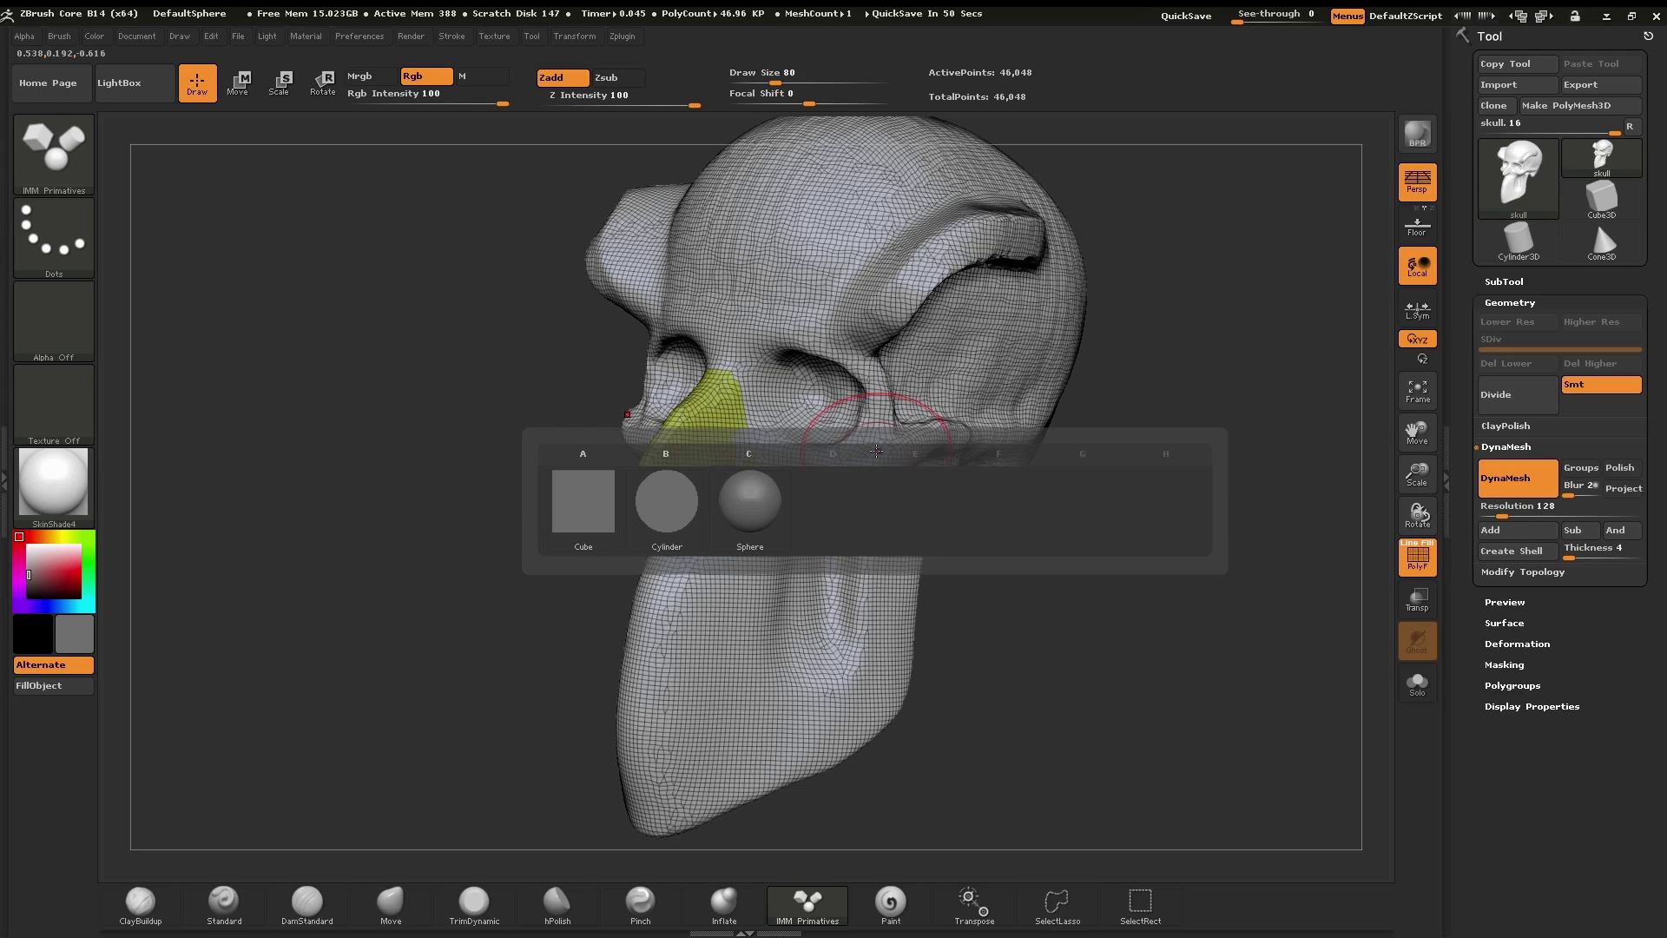
left_click(756, 511)
left_click_drag(1095, 668, 1097, 622)
left_click_drag(799, 396, 841, 433)
mouse_move(1081, 643)
left_mouse_down()
mouse_move(1069, 632)
mouse_move(1085, 641)
mouse_move(1109, 550)
left_mouse_up()
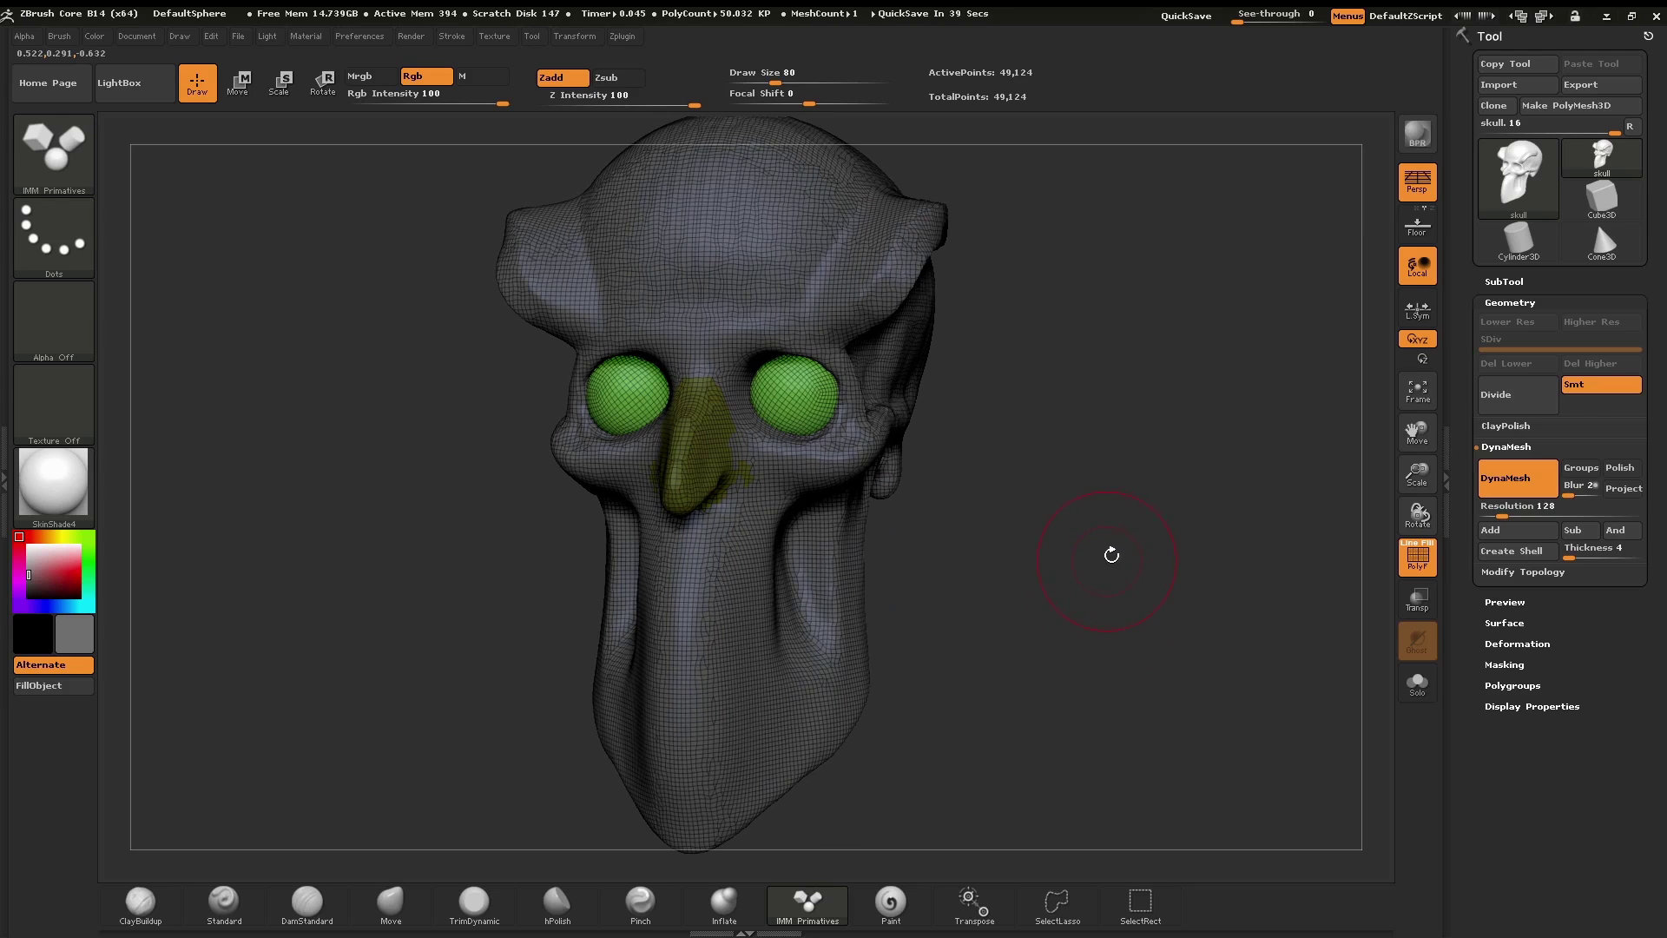
Step: Clear the mask, fuse the eyeballs into the skull by updating the DynaMesh, and check the surface without the polygon wireframe
key("ctrl")
left_click_drag(1138, 235, 1190, 595, "ctrl")
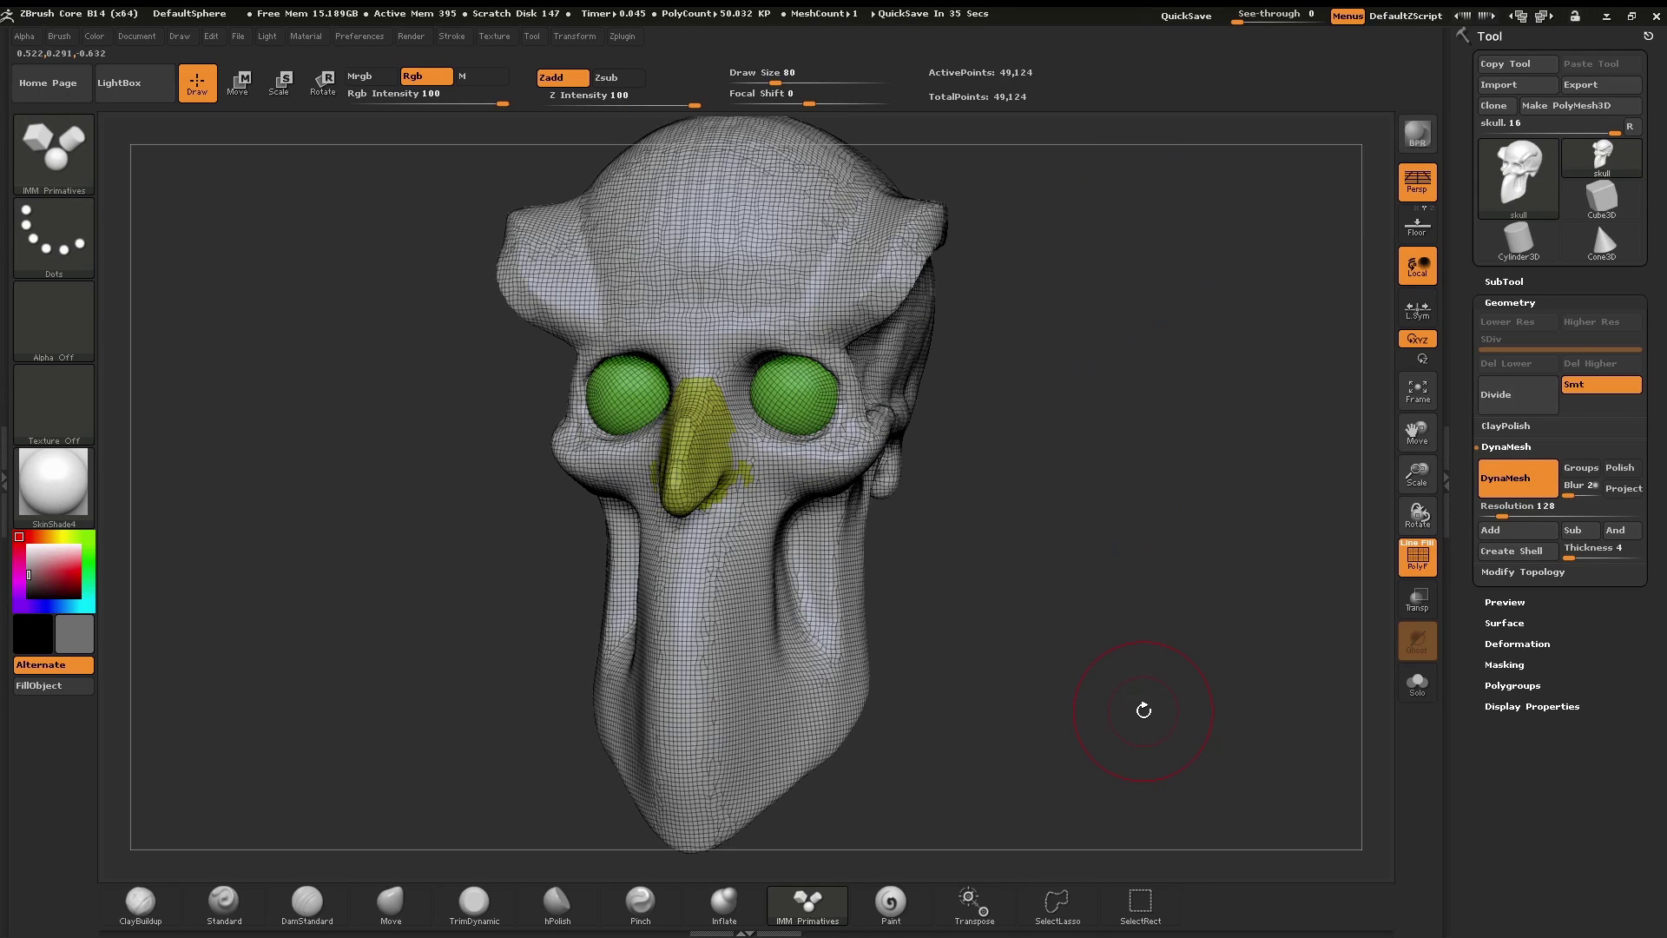
key("ctrl")
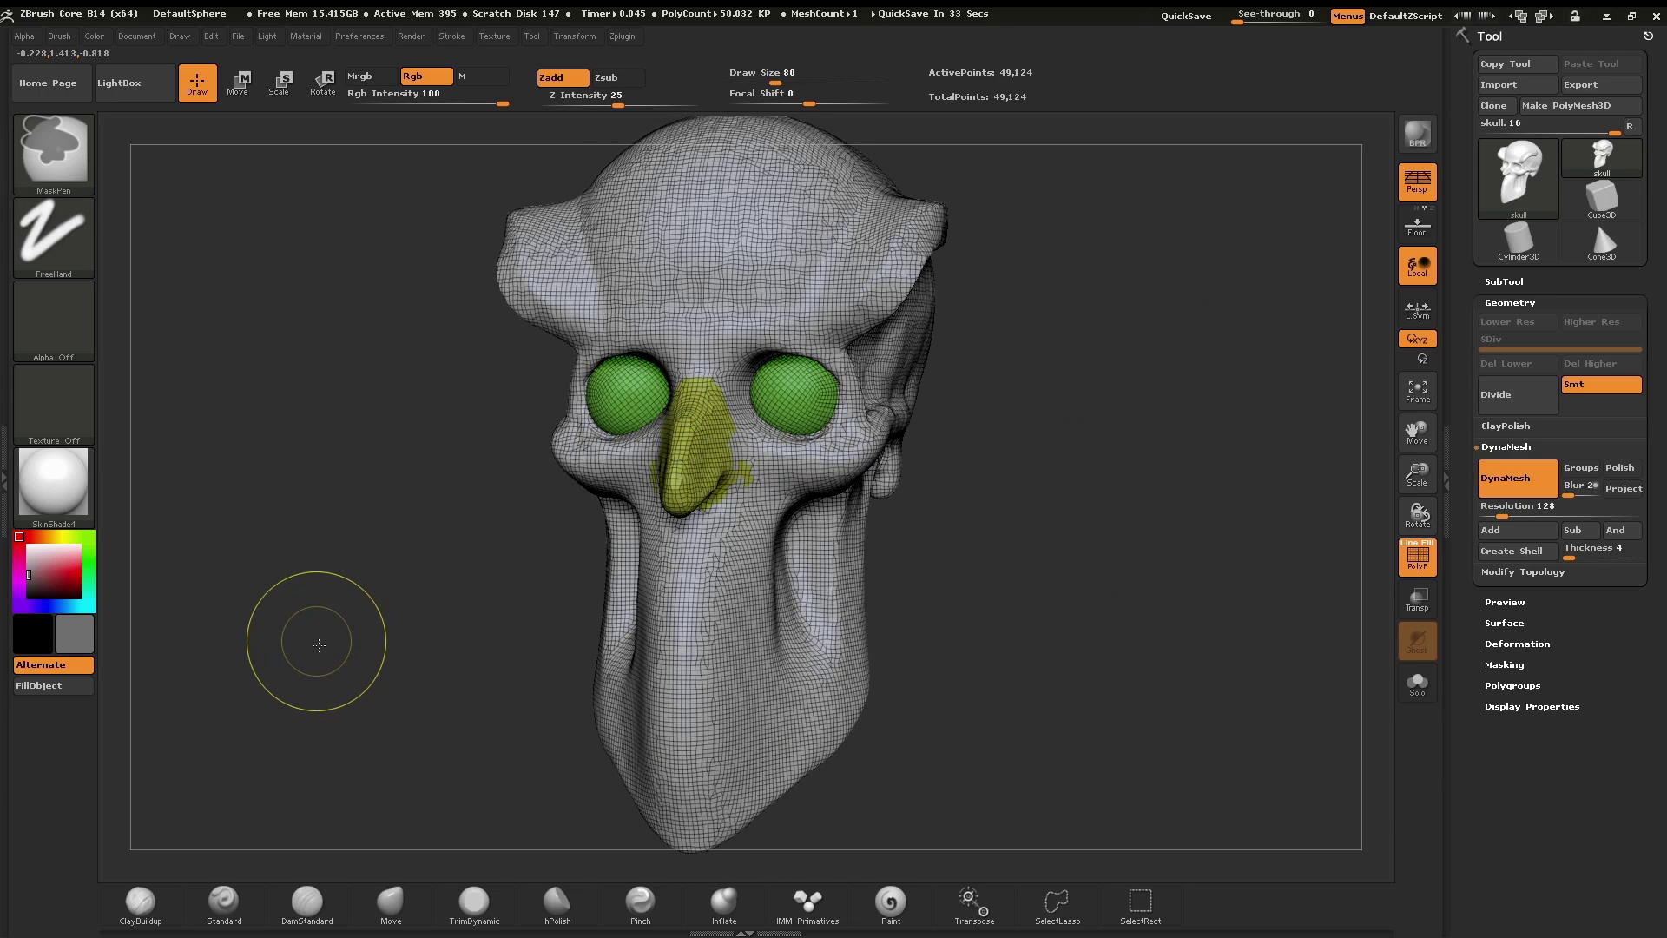
left_click_drag(316, 639, 398, 721, "ctrl")
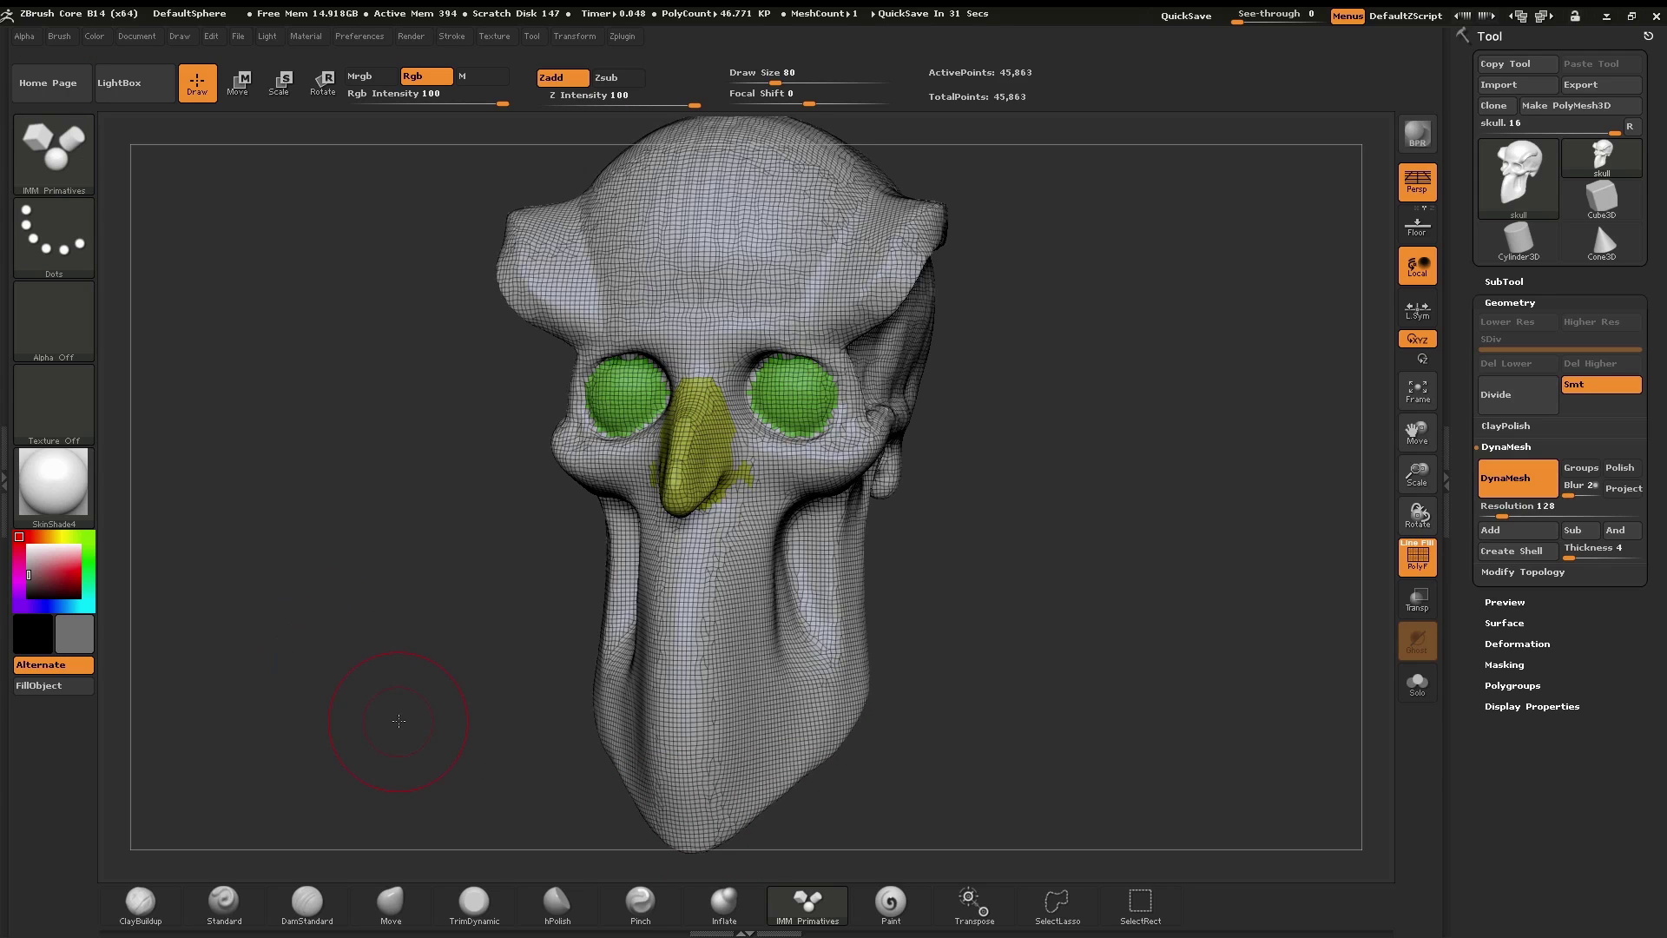
mouse_move(1053, 596)
left_mouse_down()
mouse_move(1061, 631)
mouse_move(1056, 590)
mouse_move(1076, 607)
mouse_move(1043, 624)
left_mouse_up()
key("shift+f")
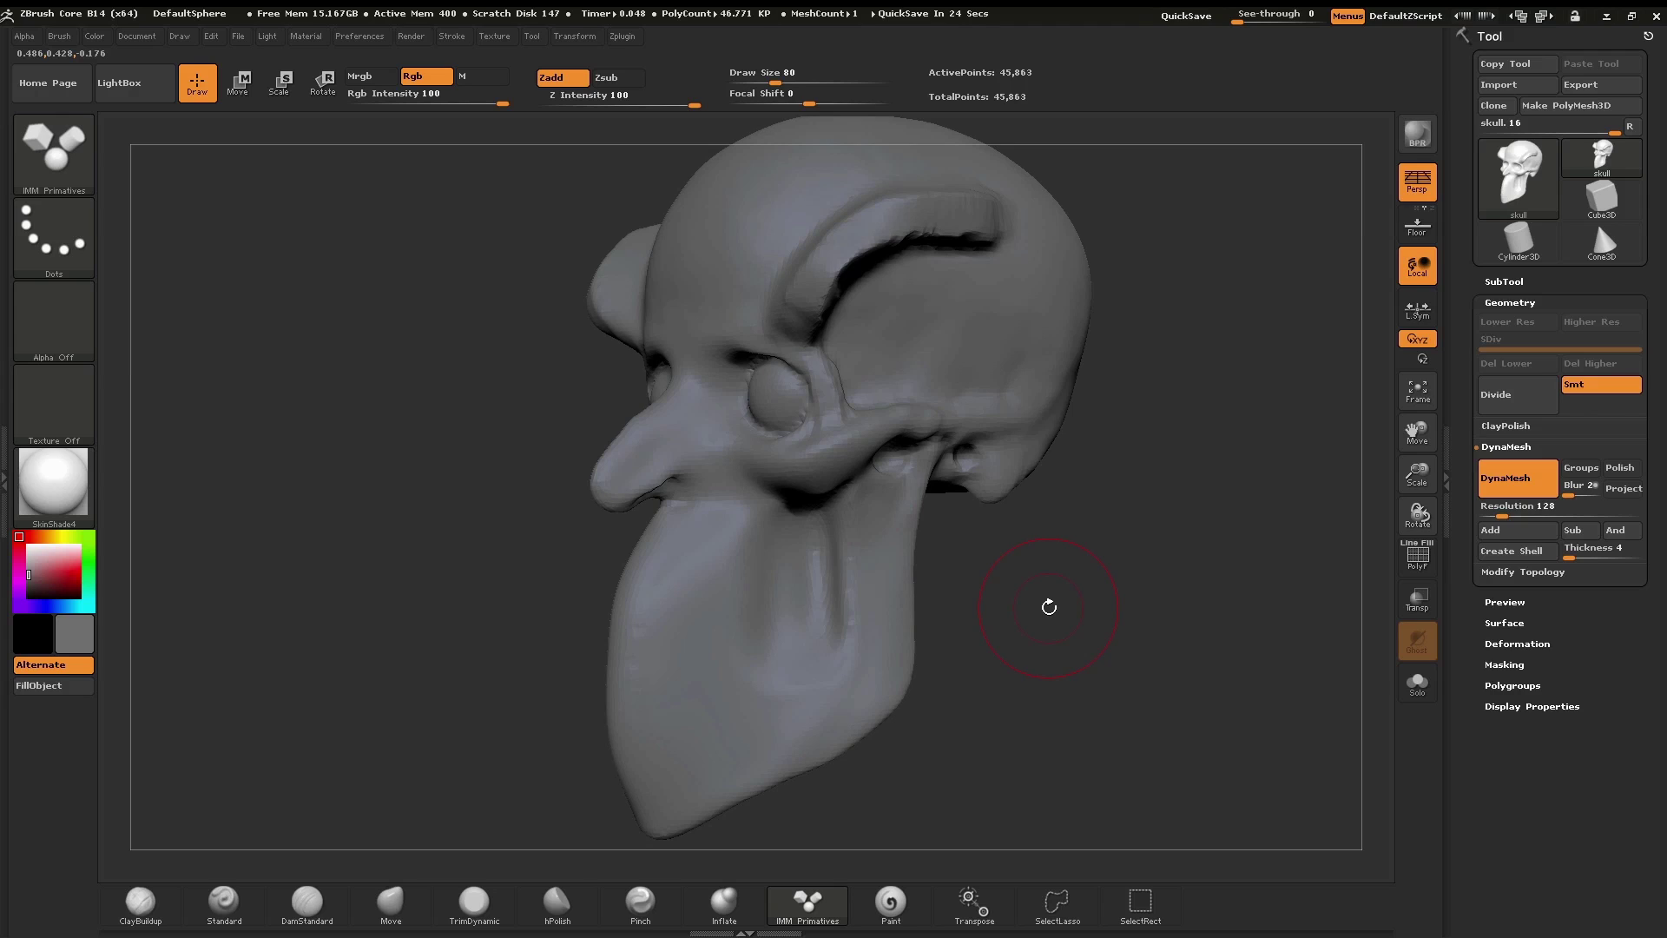
key("shift+f")
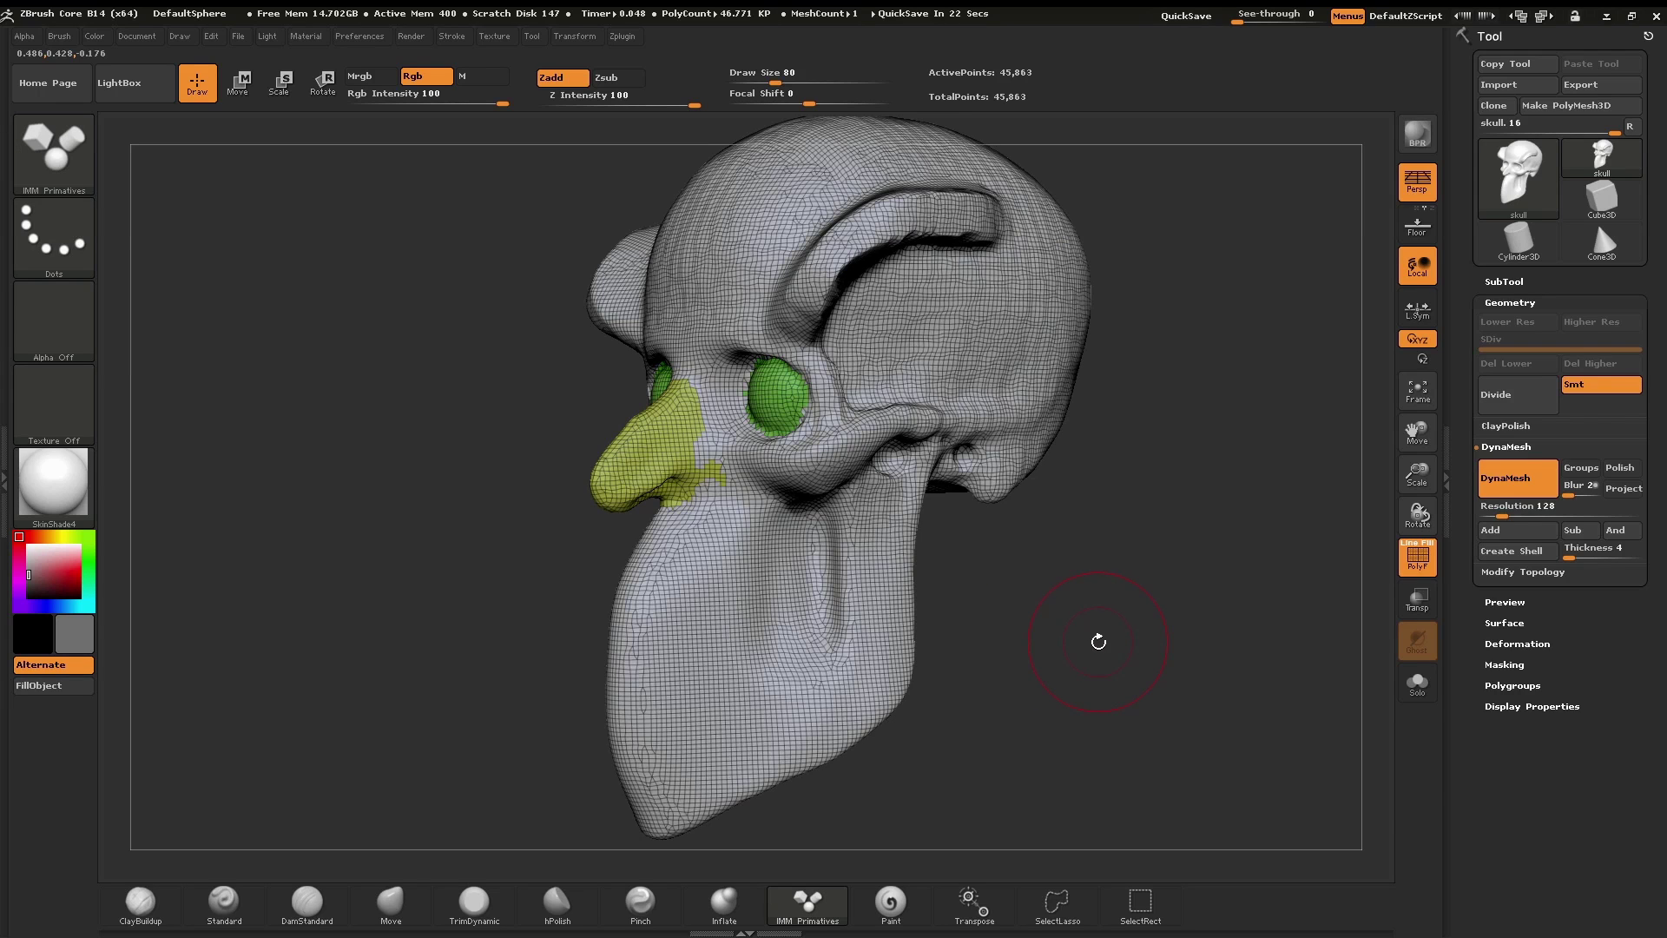
Step: Insert a subtractive sphere into the skull's temple, clear the mask and update the DynaMesh to cut out a round cavity
left_click_drag(886, 332, 959, 404)
left_click_drag(1137, 635, 1124, 595)
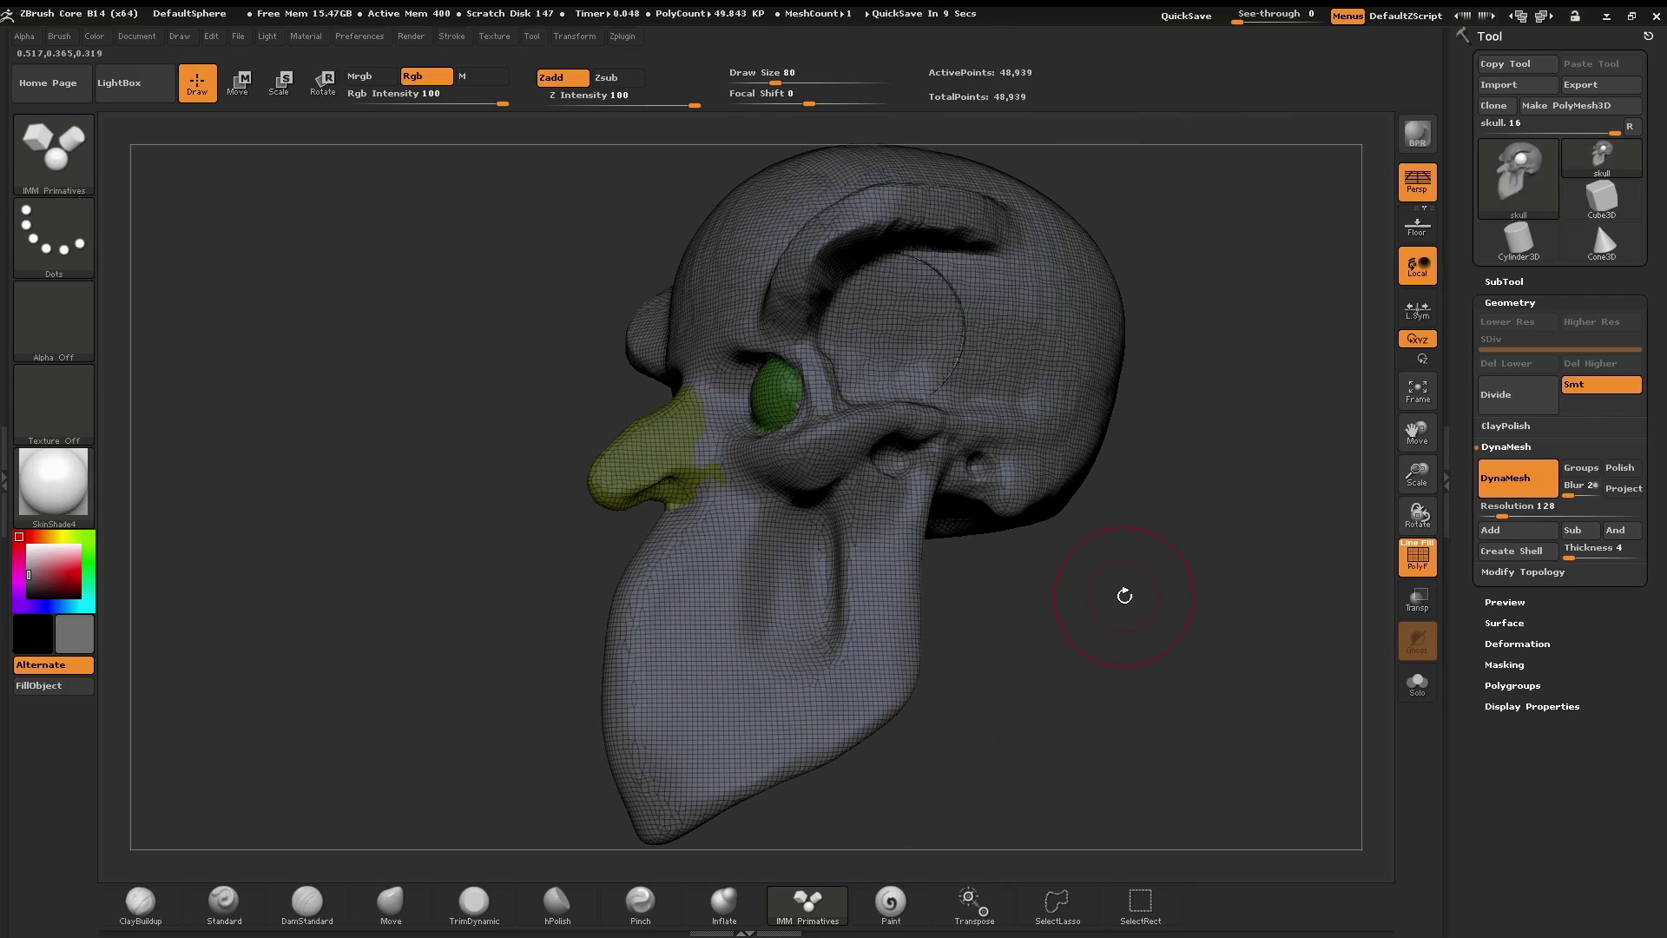
key("ctrl")
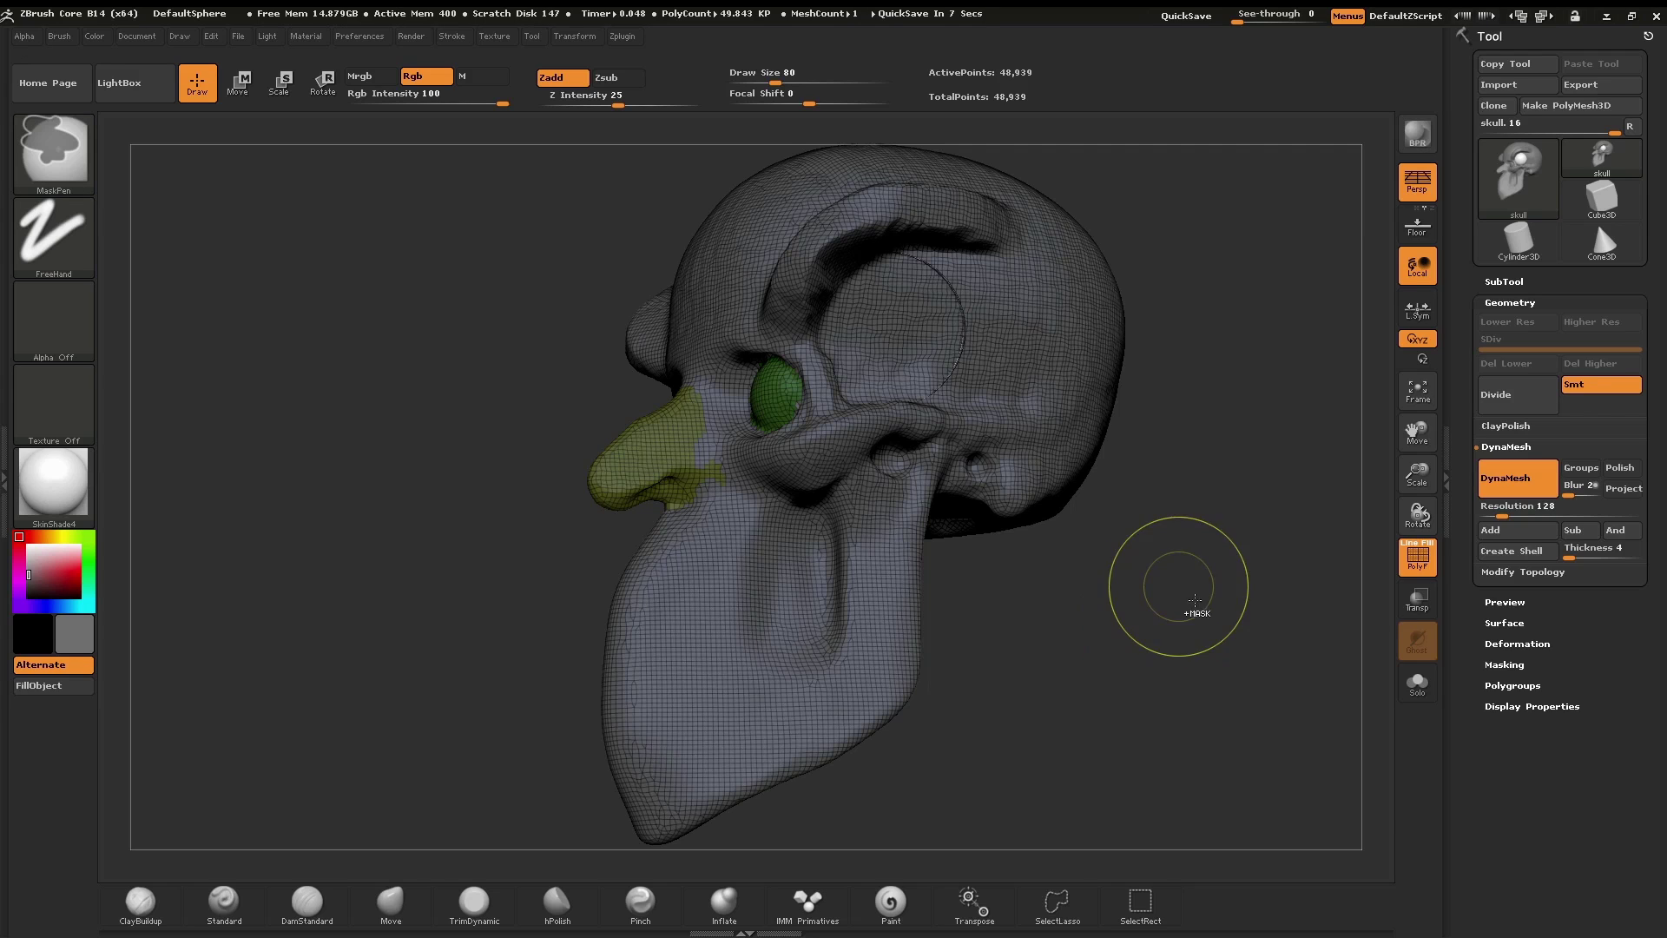
left_click_drag(1207, 560, 1259, 740, "ctrl")
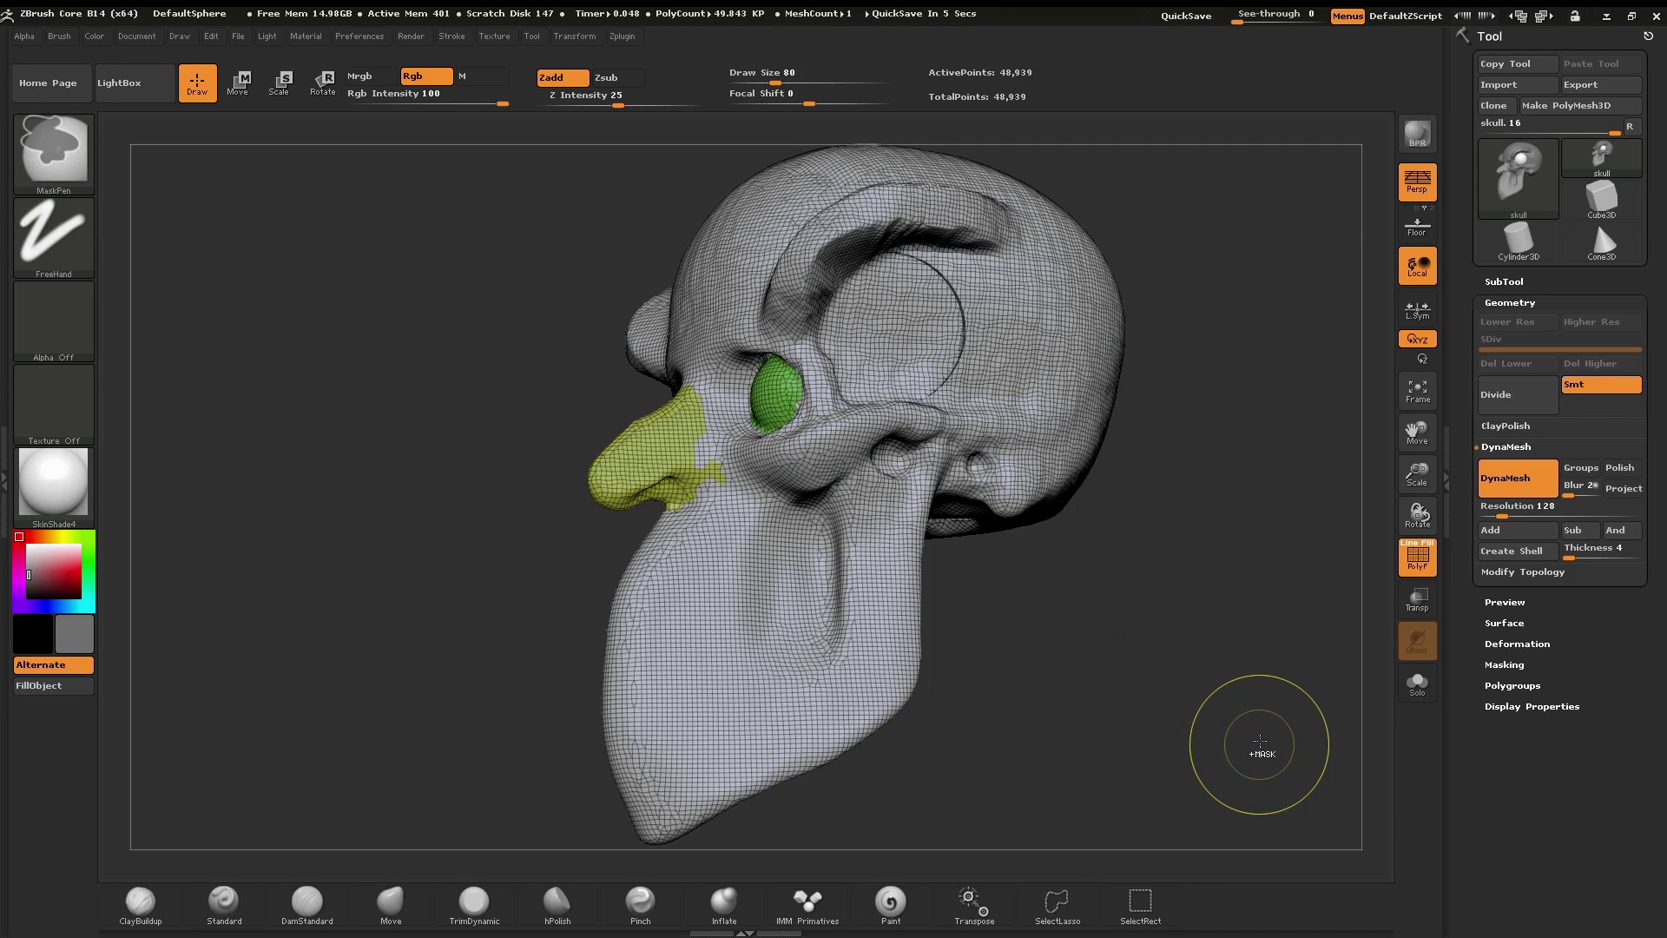
key("ctrl")
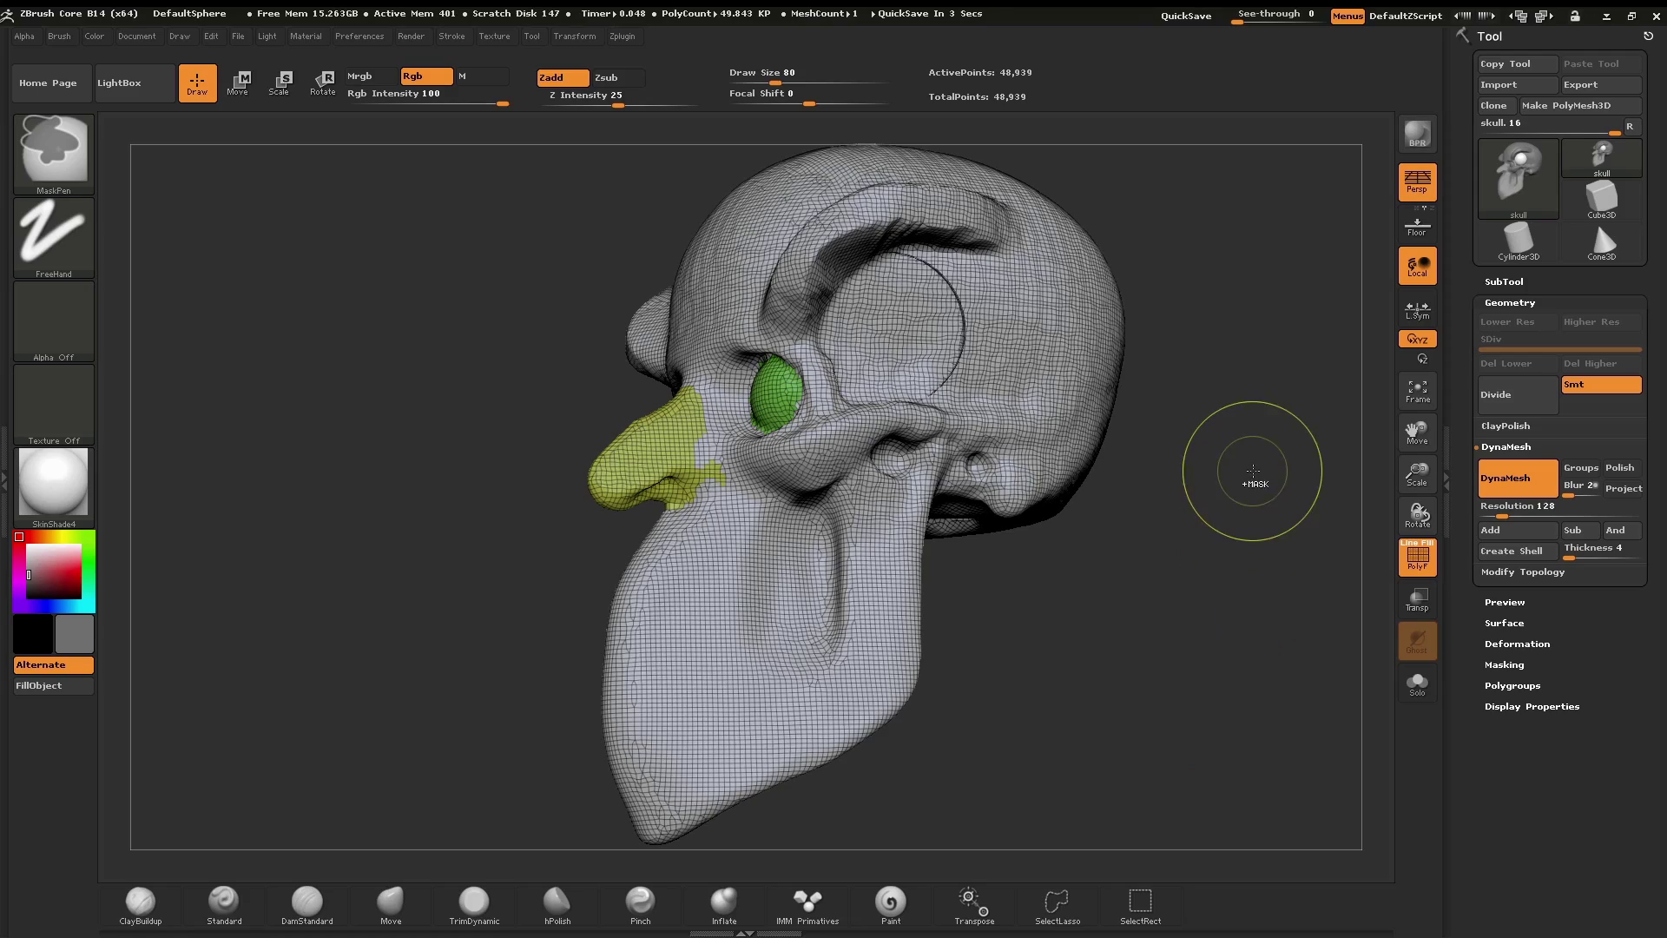
left_click_drag(1300, 590, 1227, 718, "ctrl")
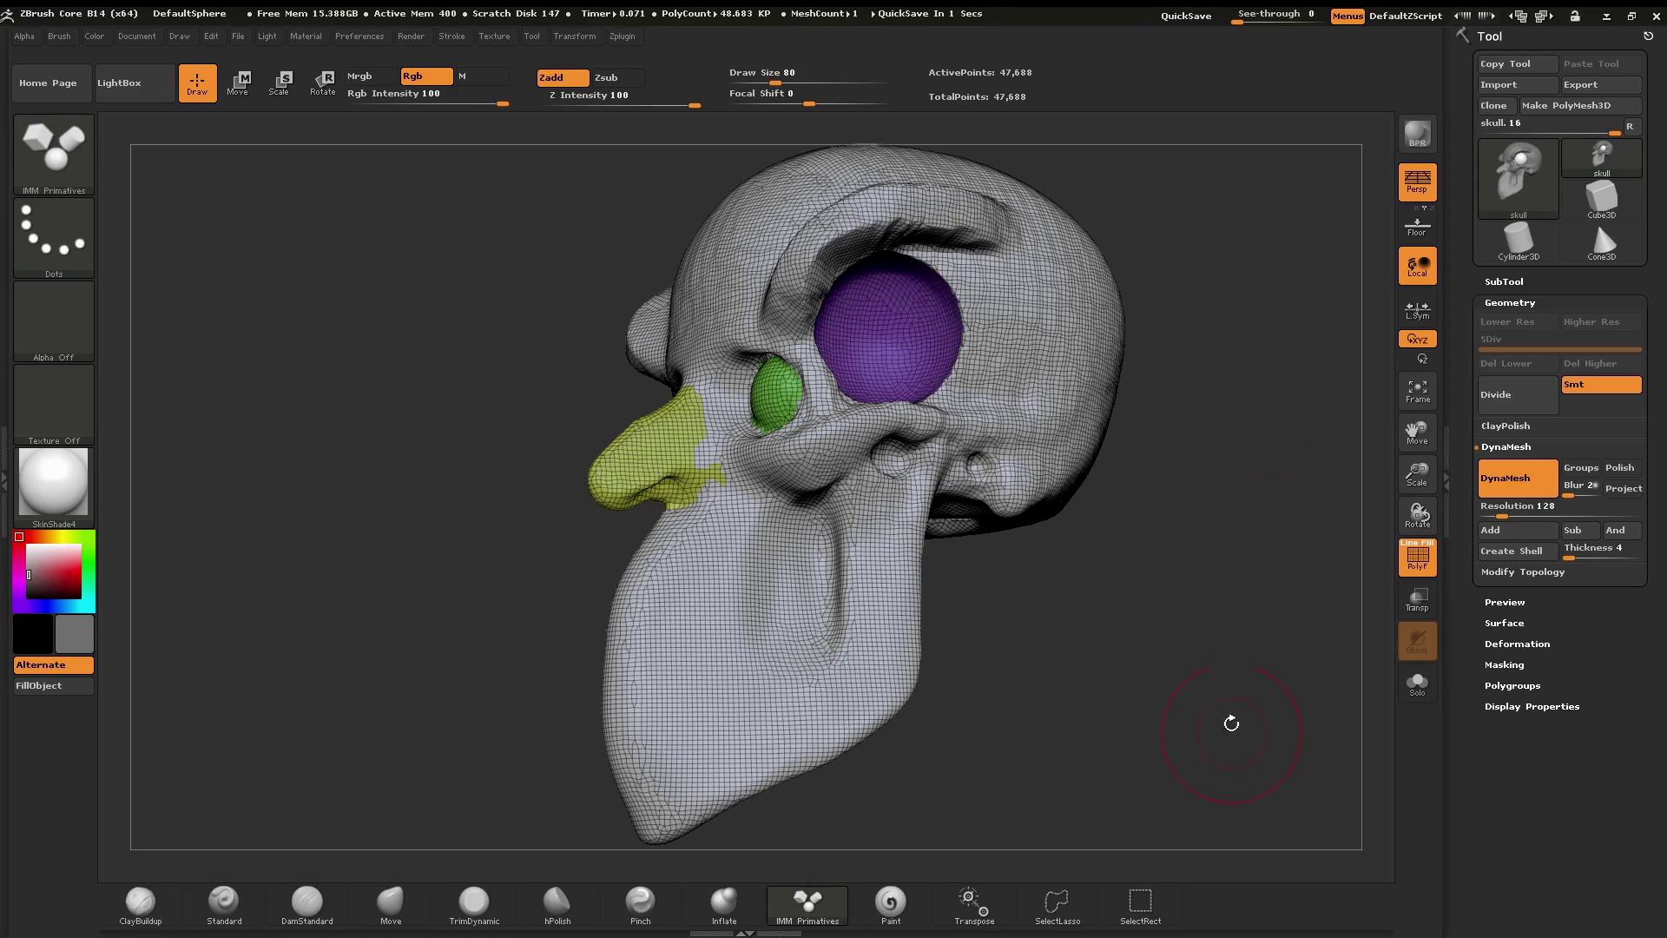
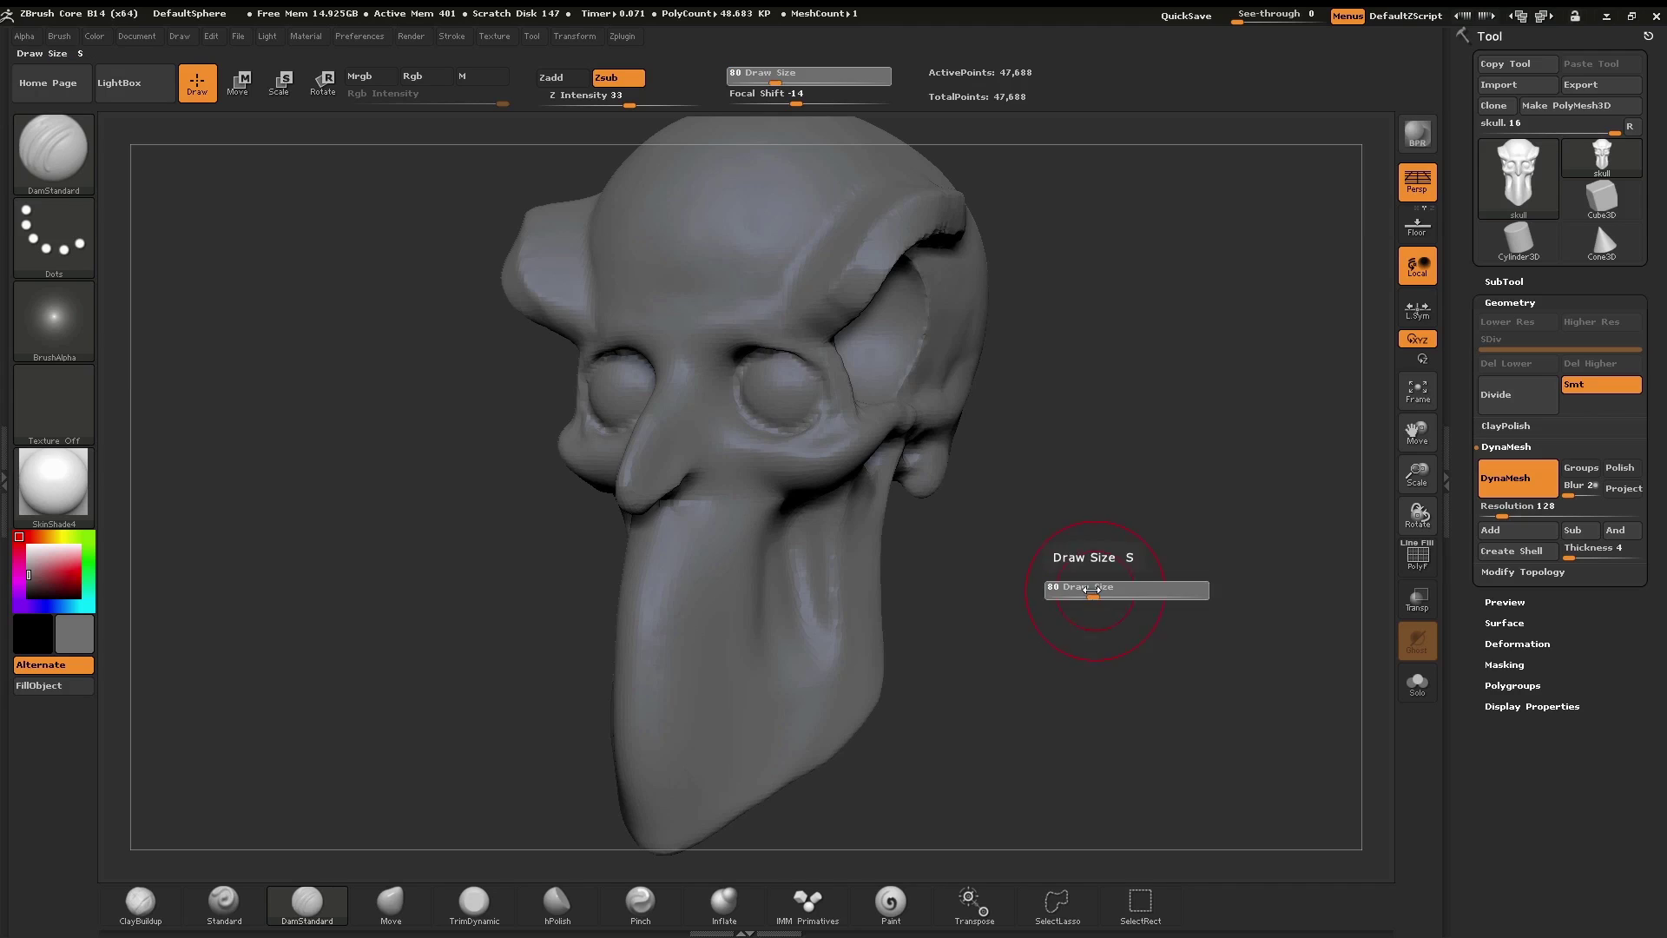
Step: Set the draw size to 39 and carve creases around the nostril and along the cheek below the eye with DamStandard
mouse_move(1094, 590)
left_mouse_down()
mouse_move(1079, 589)
mouse_move(1099, 605)
mouse_move(1042, 599)
left_mouse_up()
mouse_move(680, 496)
left_mouse_down()
mouse_move(682, 443)
mouse_move(647, 451)
left_mouse_up()
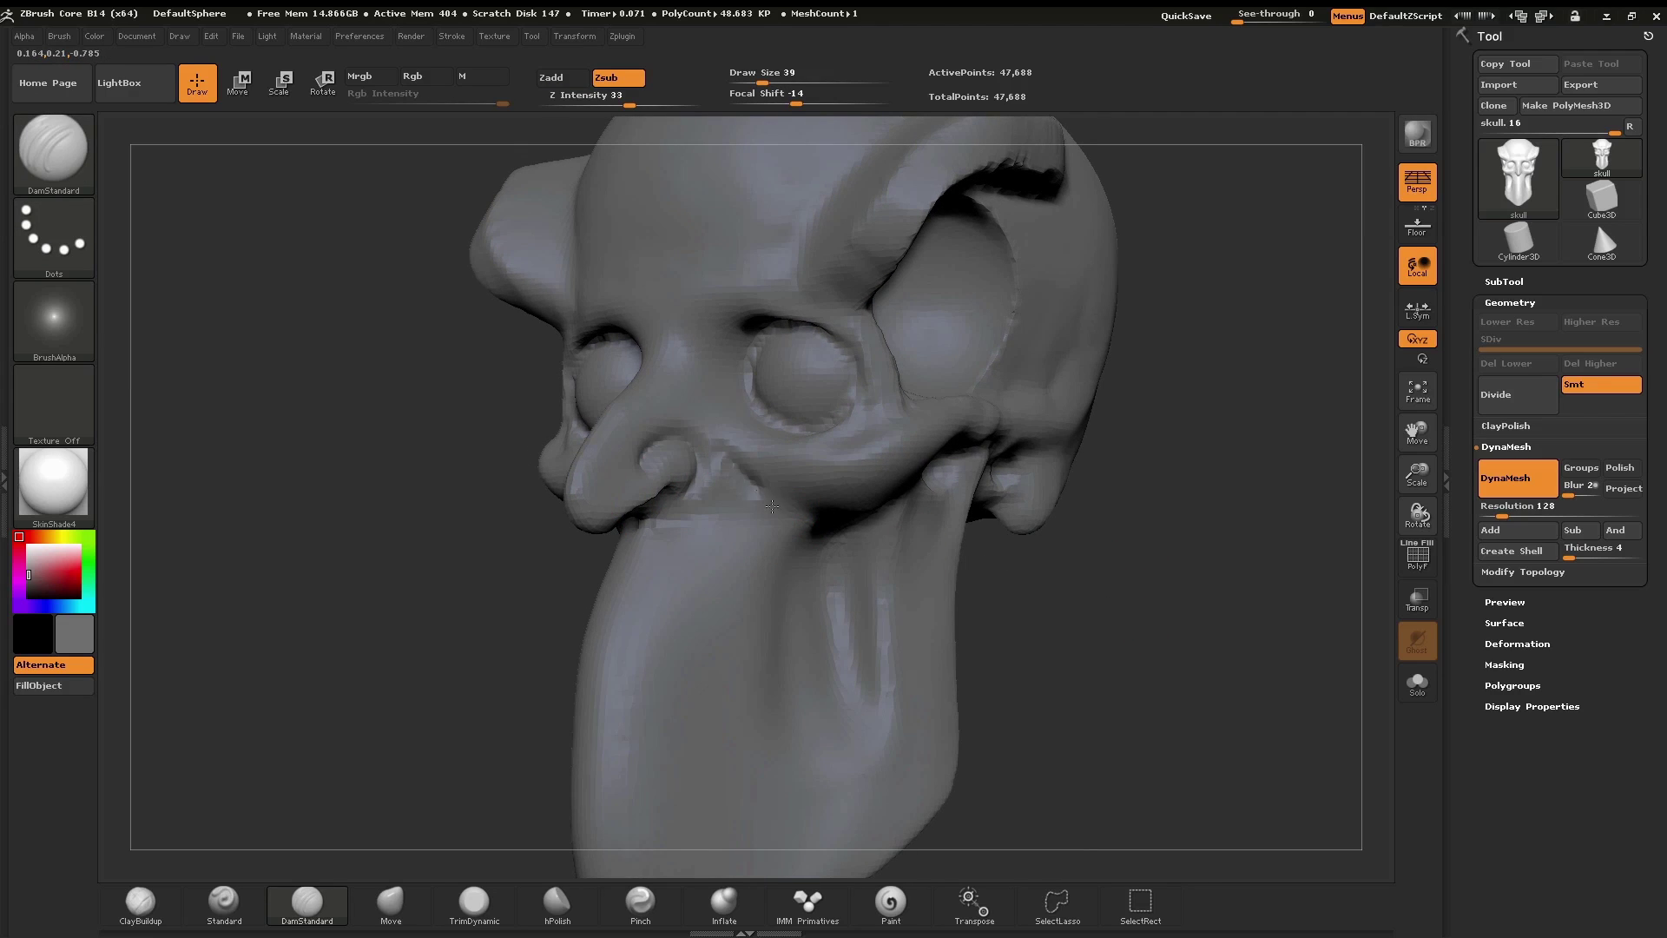
left_click_drag(752, 482, 855, 541)
left_click_drag(1151, 675, 1153, 621, "alt")
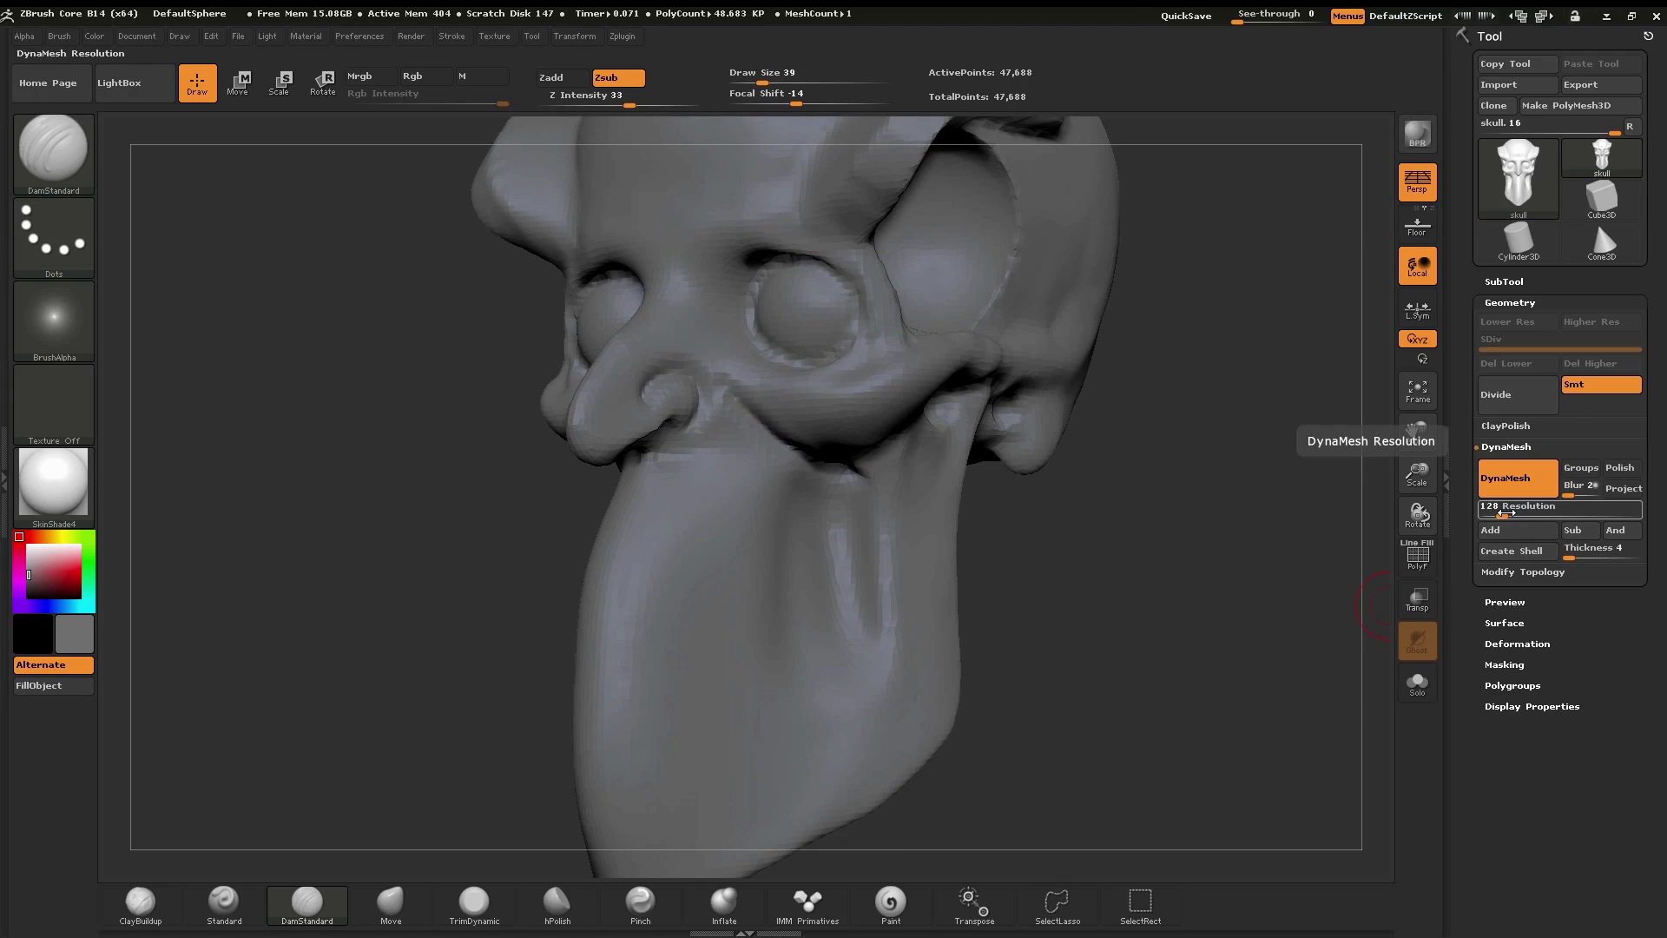
Step: Update the DynaMesh to redistribute the stretched polygons and deepen the groove around the nostril
key("ctrl")
left_click_drag(1135, 568, 1215, 721, "ctrl")
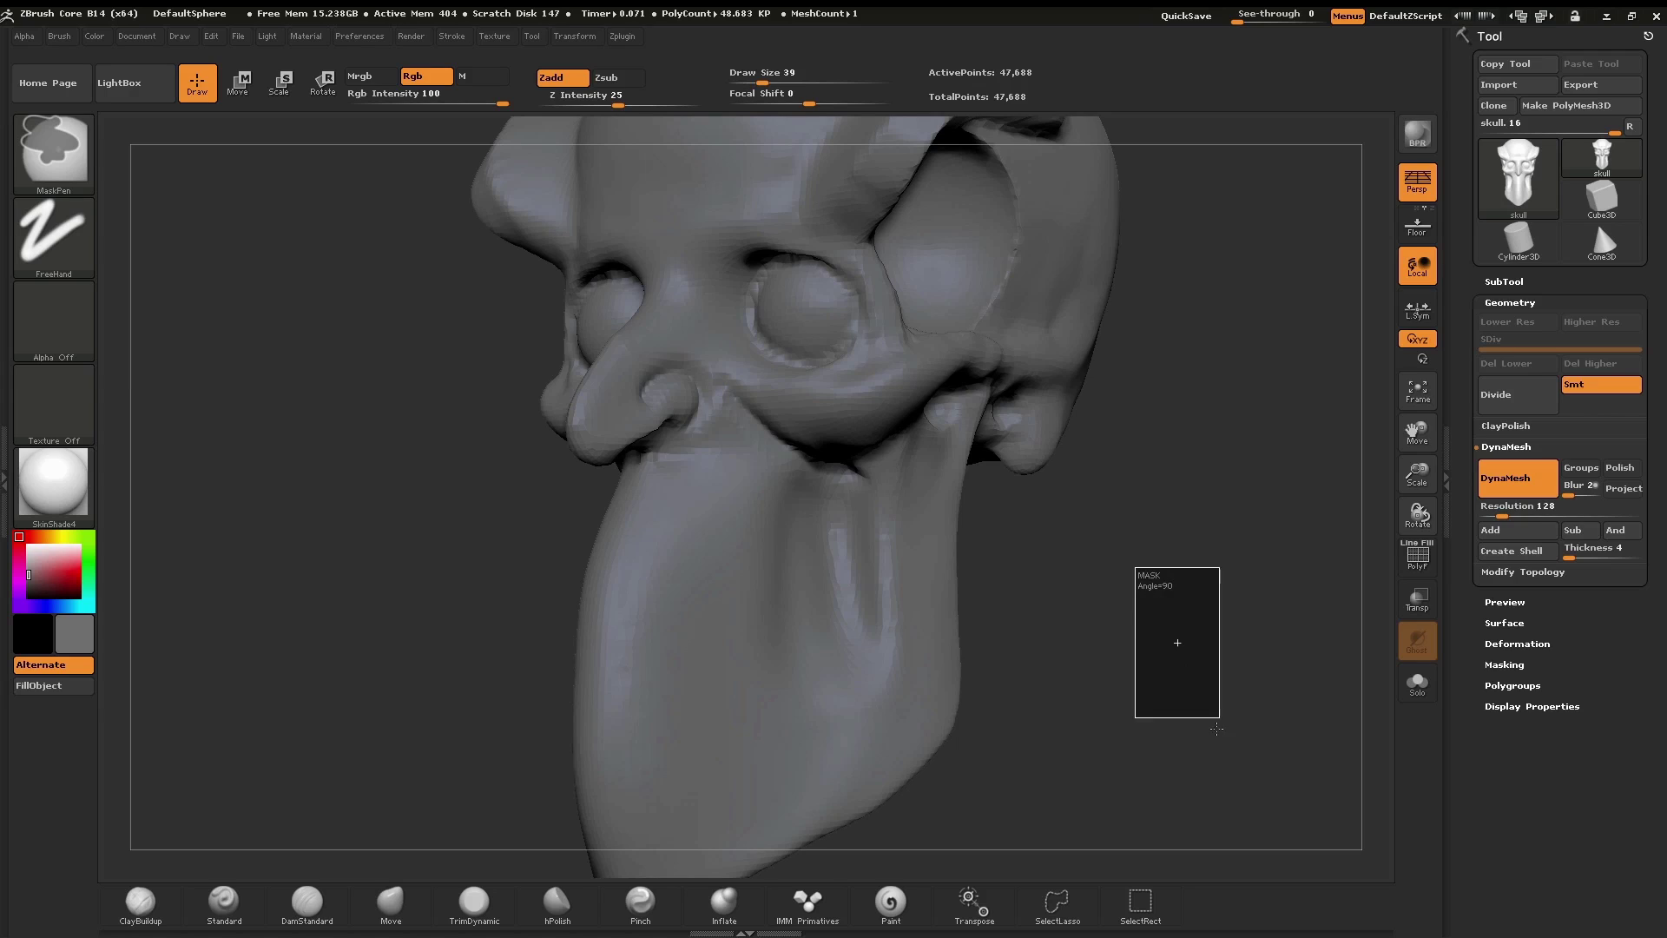
right_click_drag(698, 396, 651, 391)
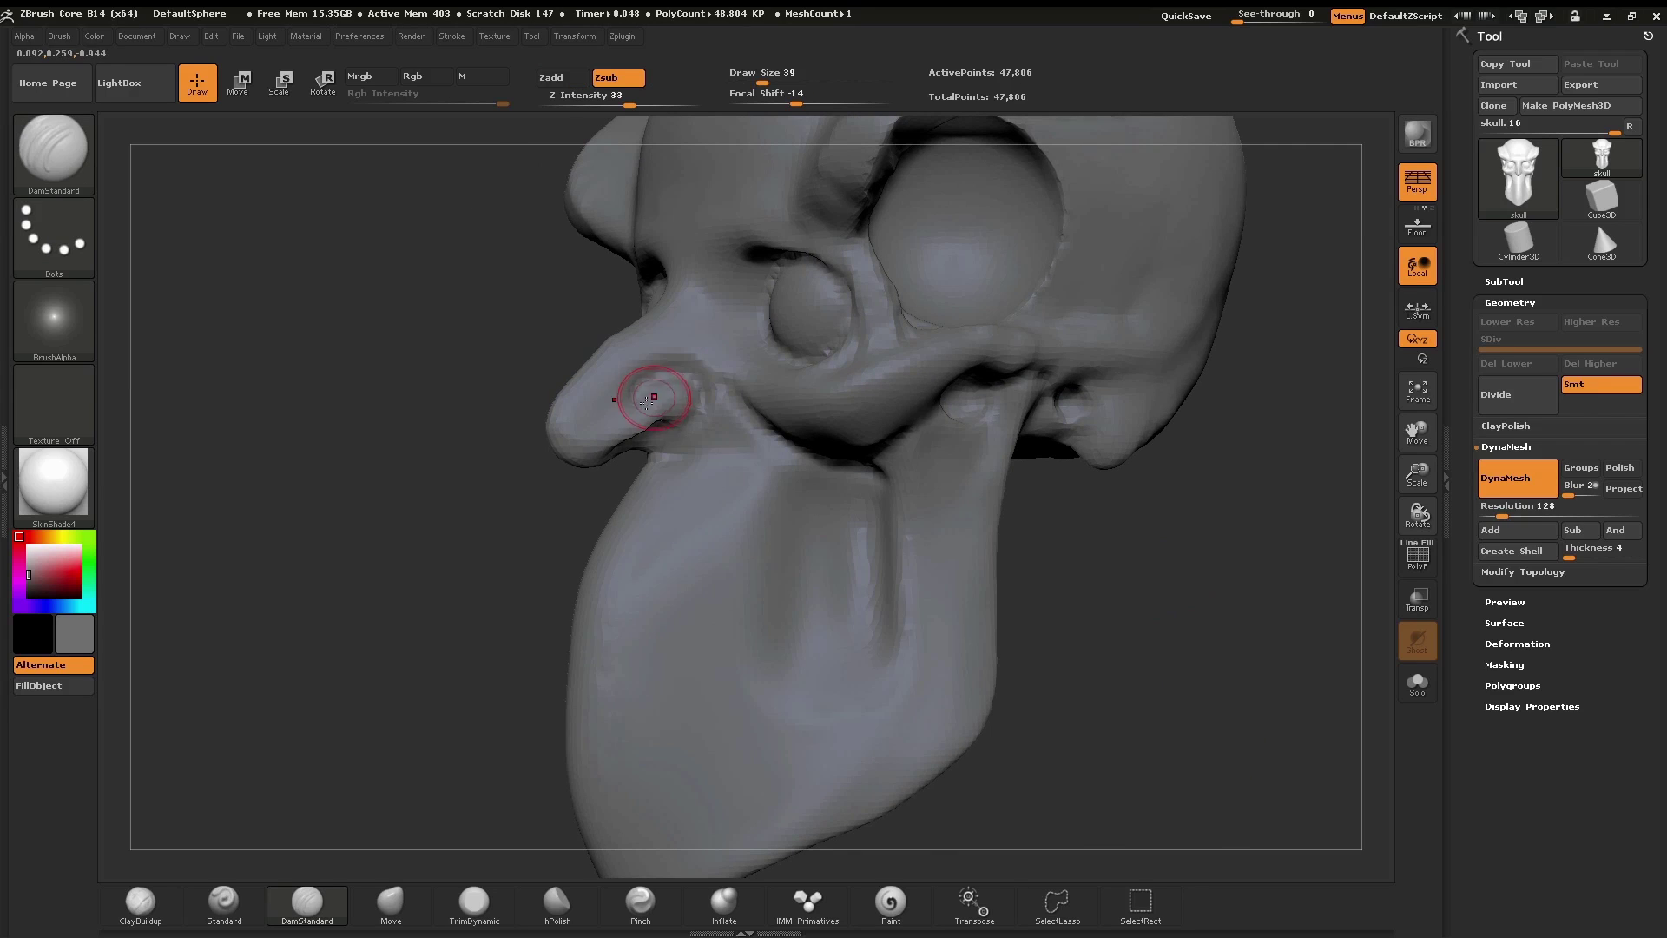
left_click_drag(647, 392, 707, 409)
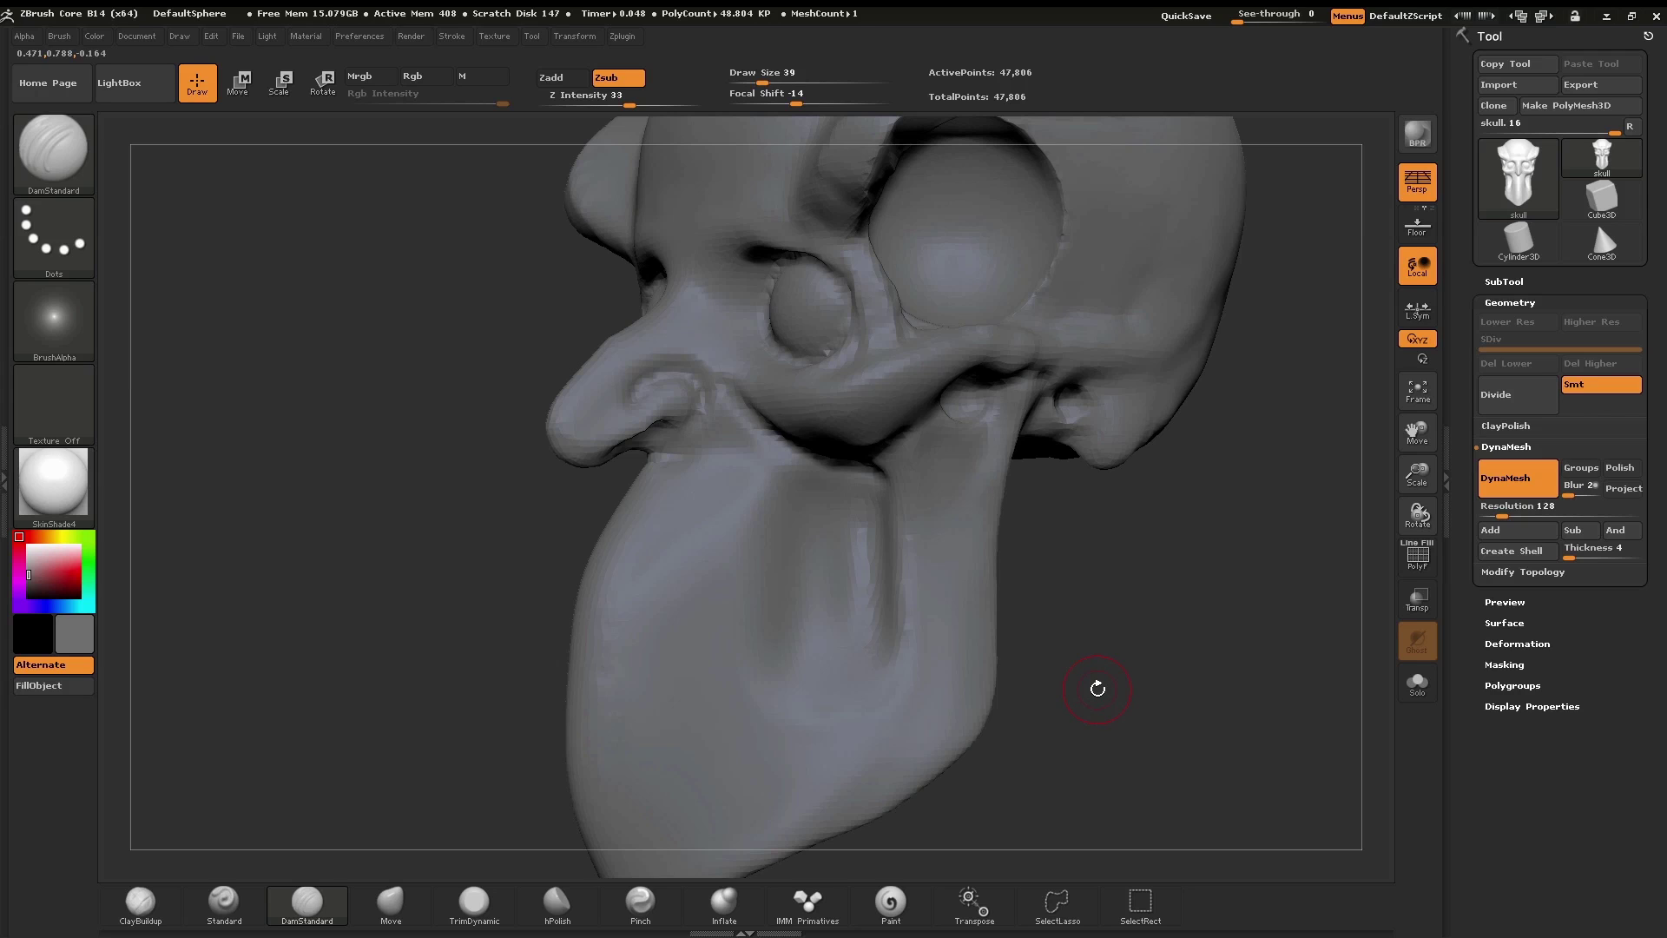
Step: Show the polygon wireframe and rebuild the DynaMesh at resolution 504 after adding a DamStandard stroke to the nostril
key("shift+f")
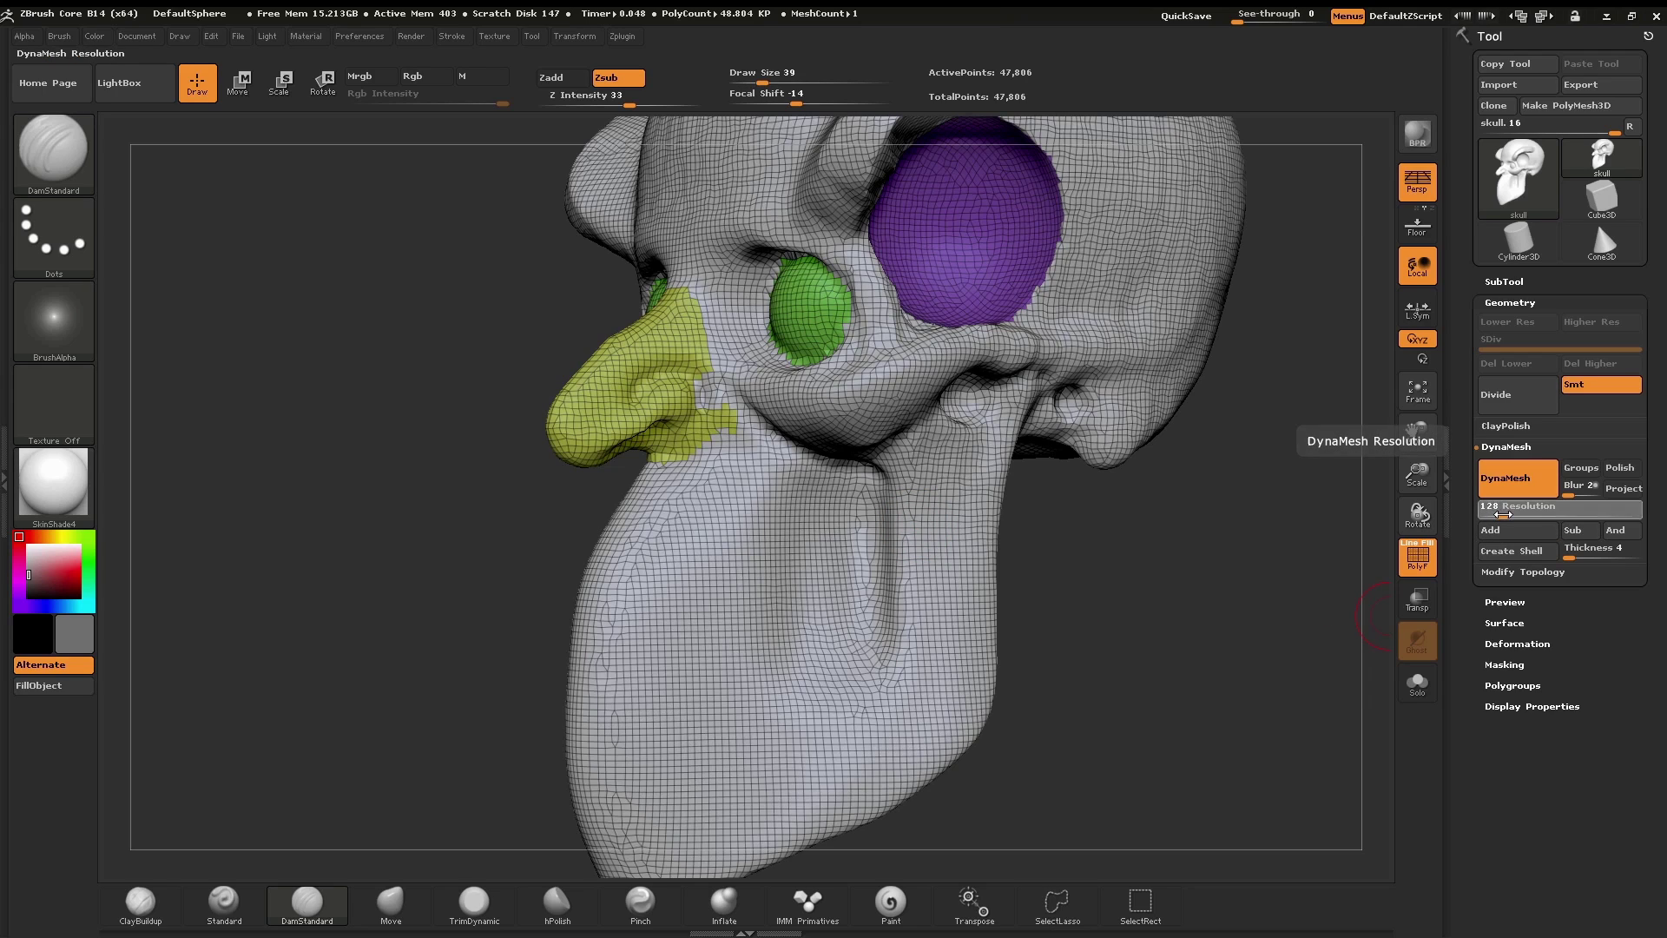
mouse_move(1503, 516)
left_mouse_down()
mouse_move(1587, 511)
mouse_move(1527, 512)
left_mouse_up()
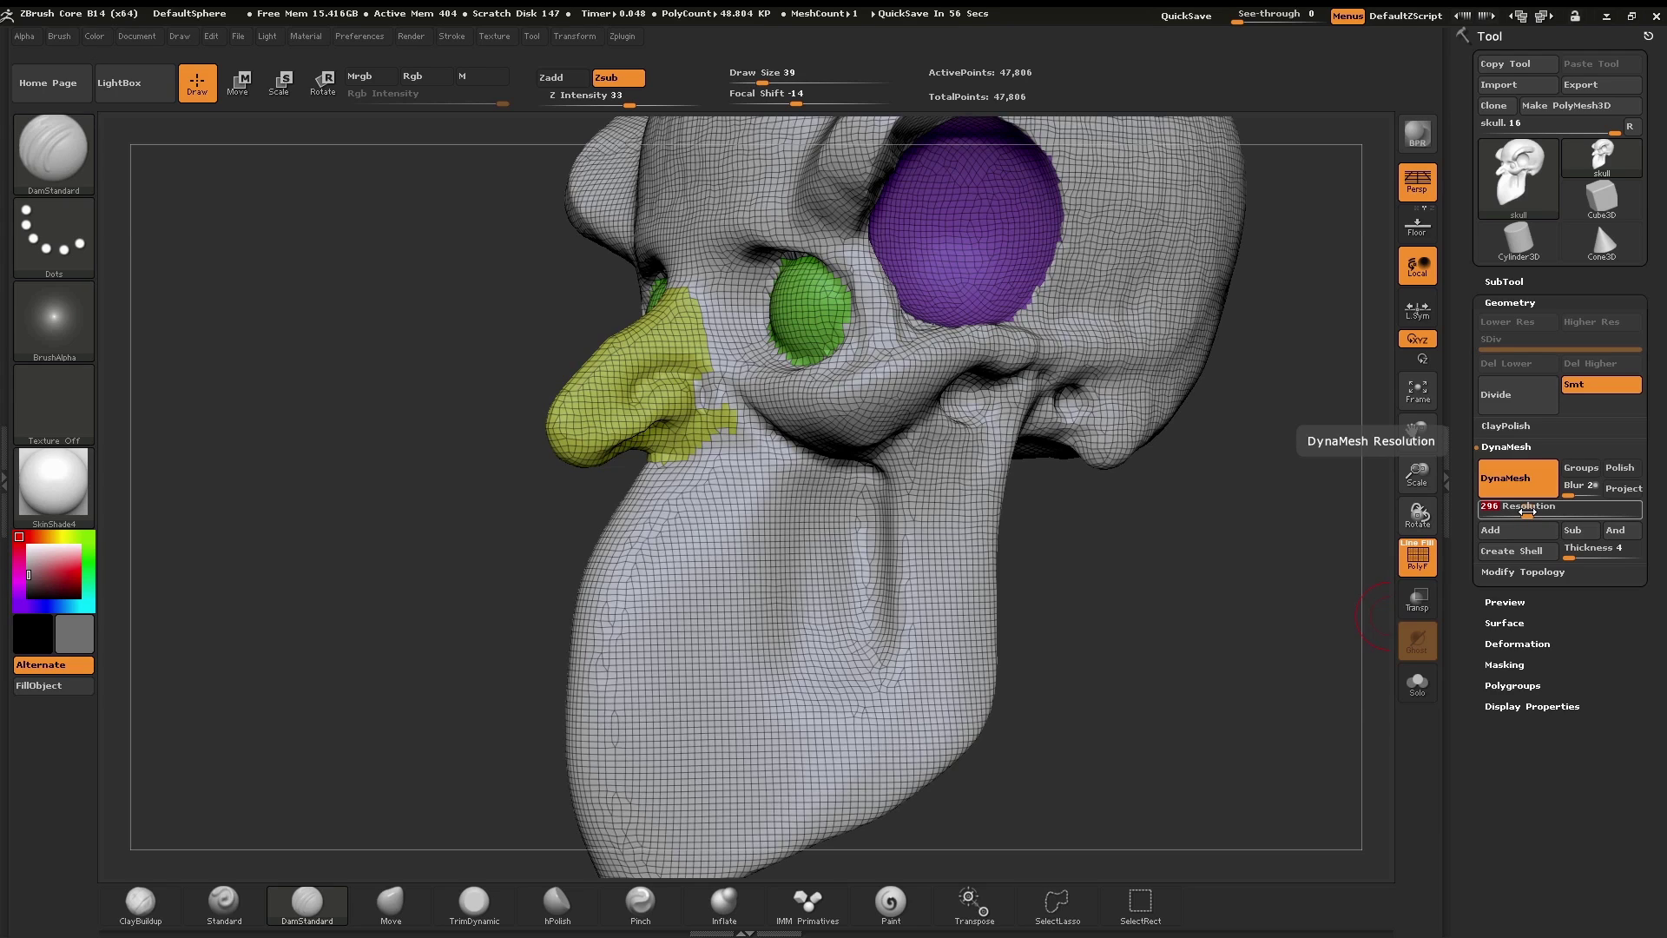
left_click(1527, 512)
type("500")
key("Return")
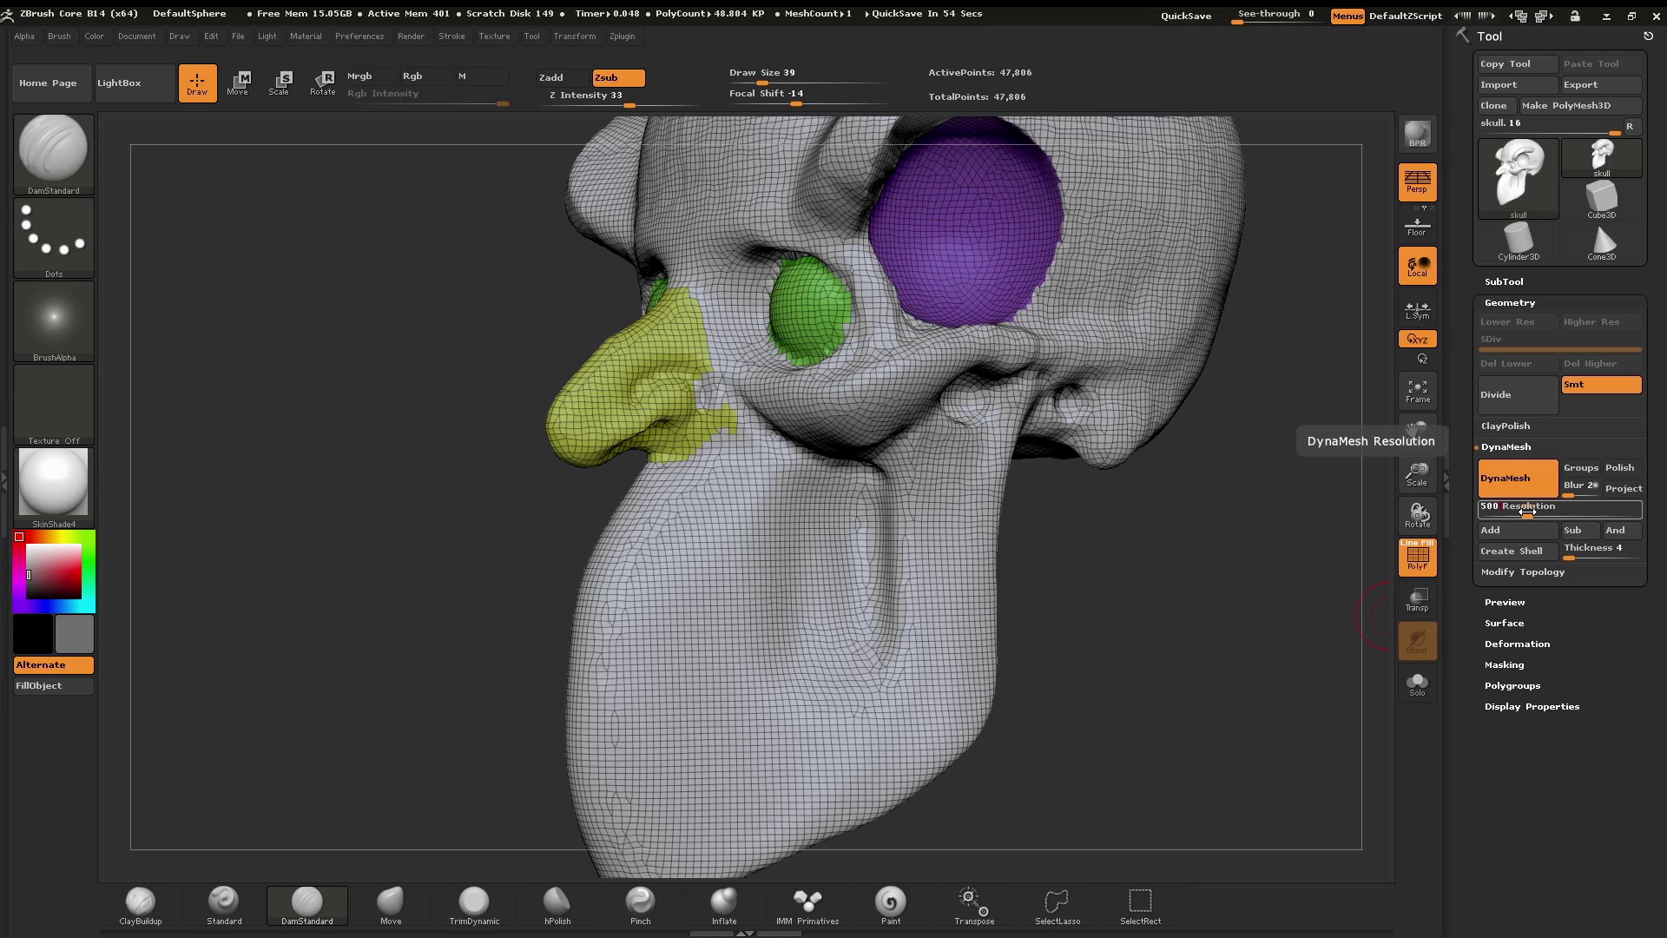
left_click(1527, 512)
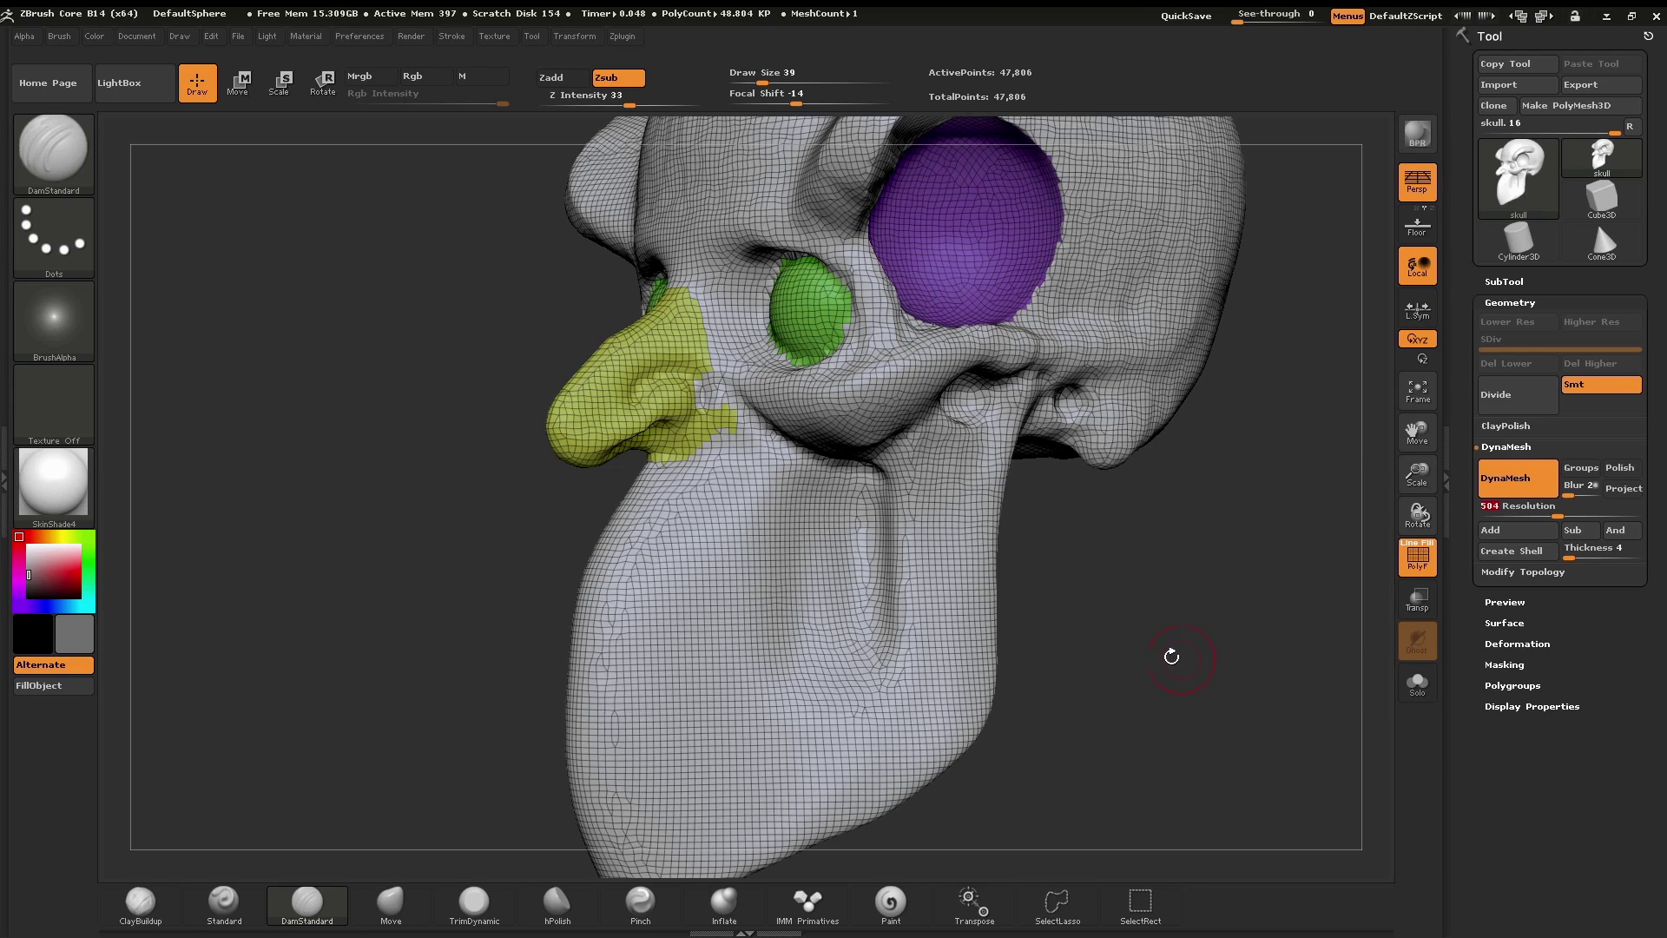
left_click_drag(640, 391, 705, 389)
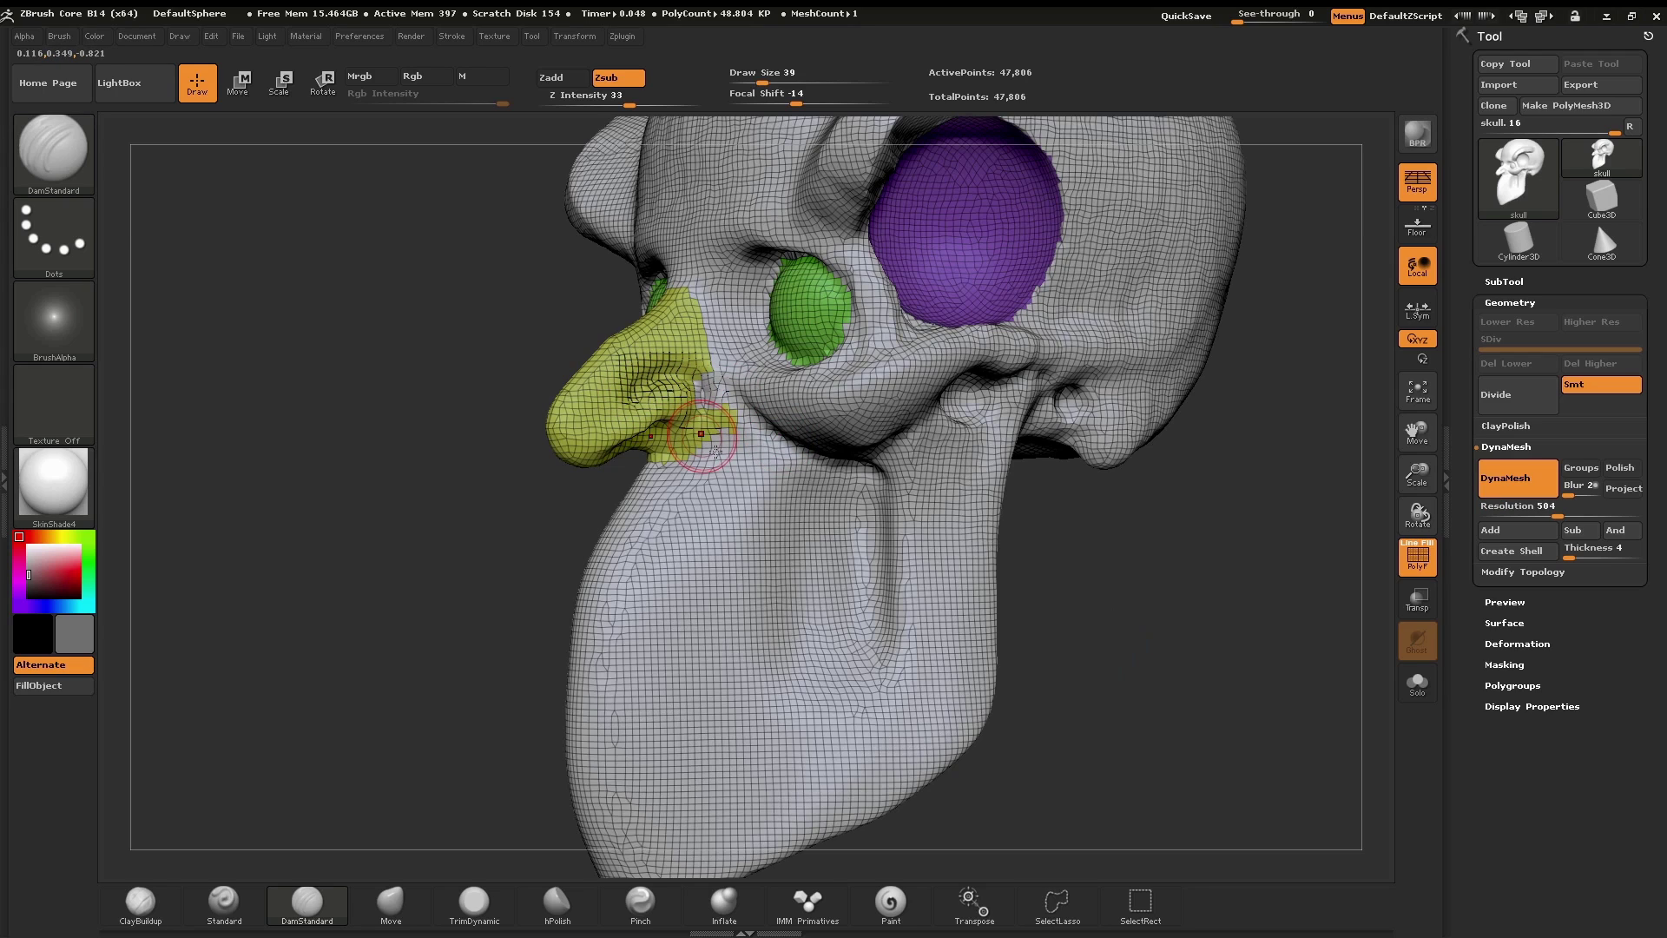
left_click_drag(1116, 594, 1234, 764, "ctrl")
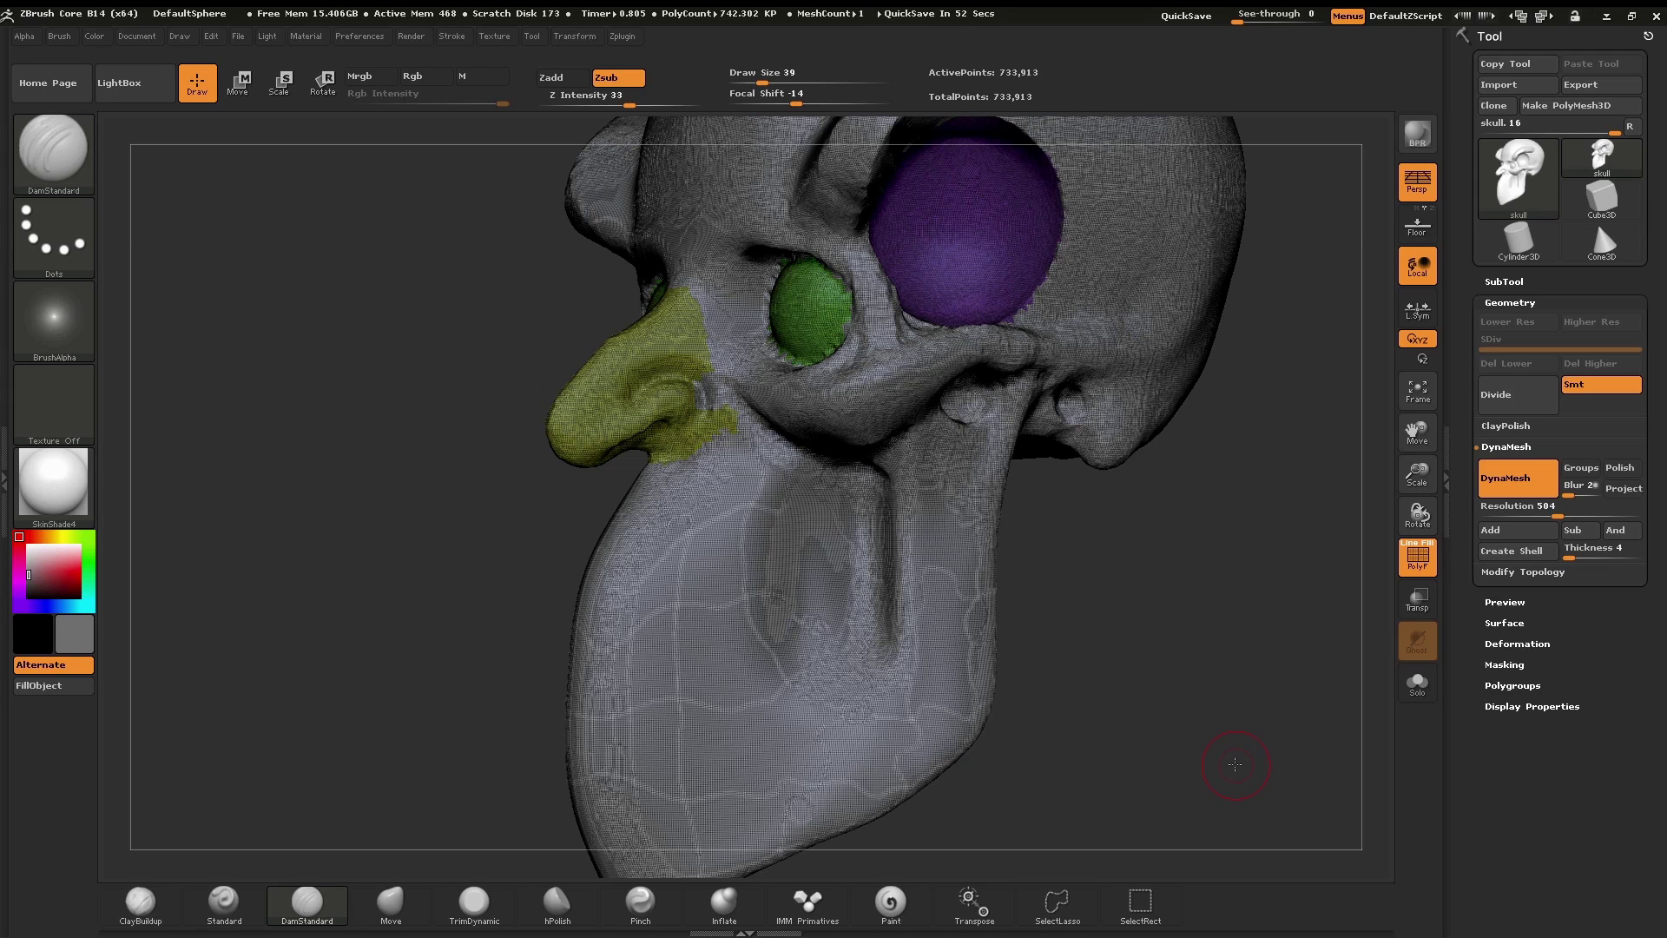
Step: Compare the skull's polygon density before and after the resolution change by undoing and redoing the DynaMesh update
key("ctrl")
left_click(1235, 764, "ctrl")
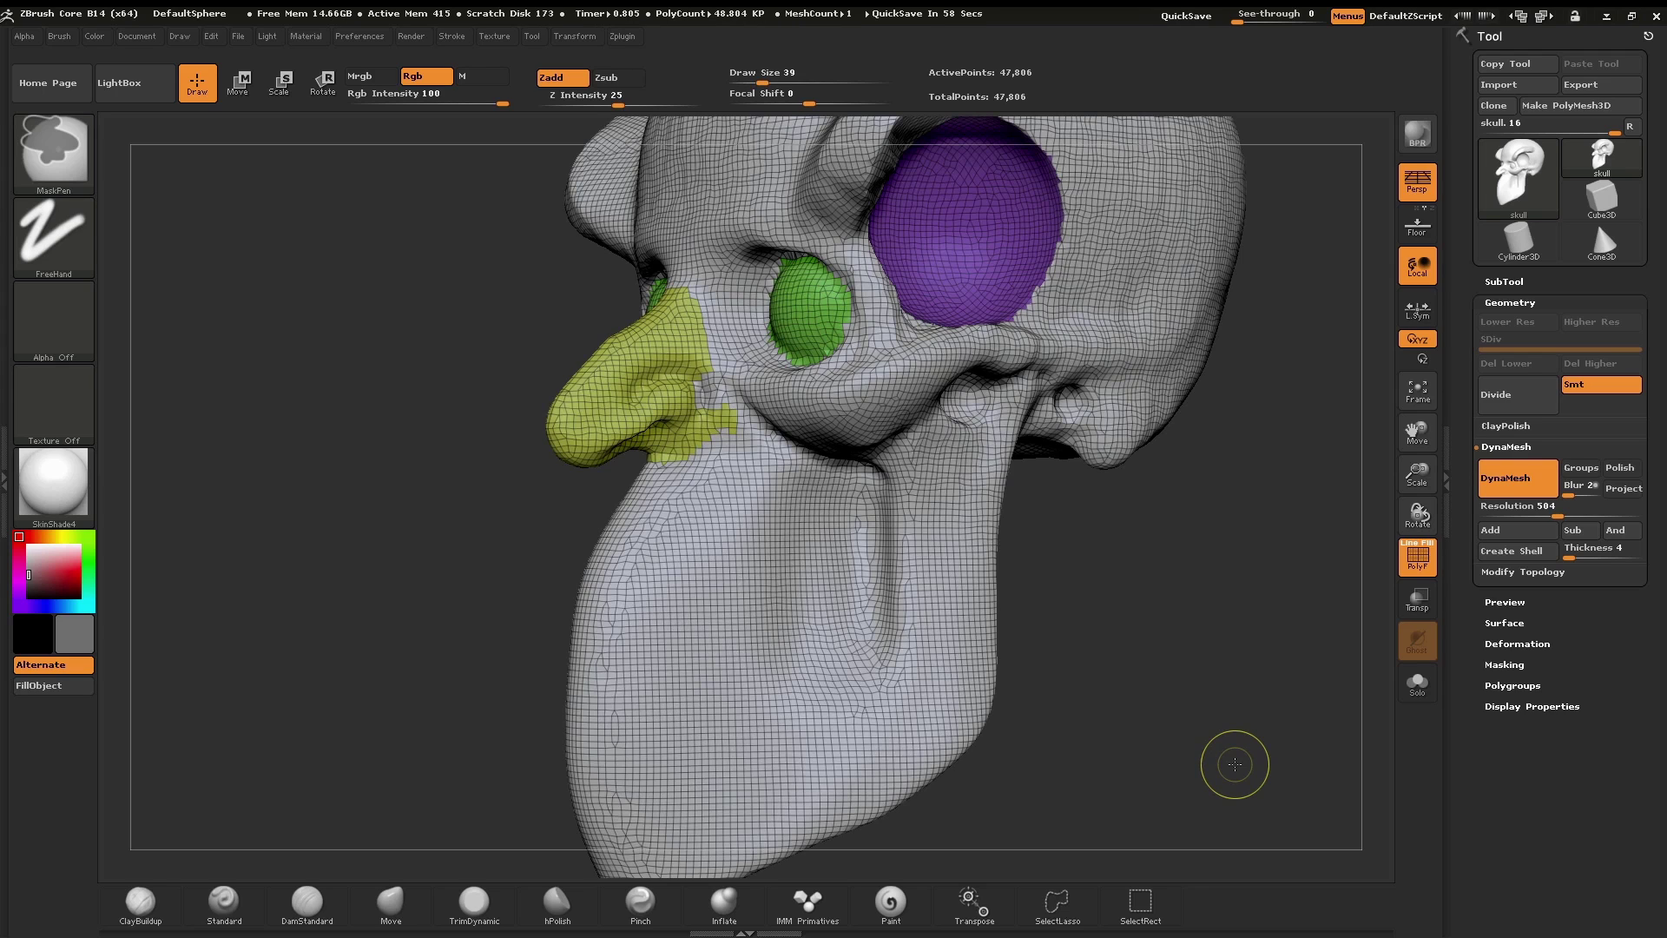
key("ctrl+shift")
key("ctrl+z")
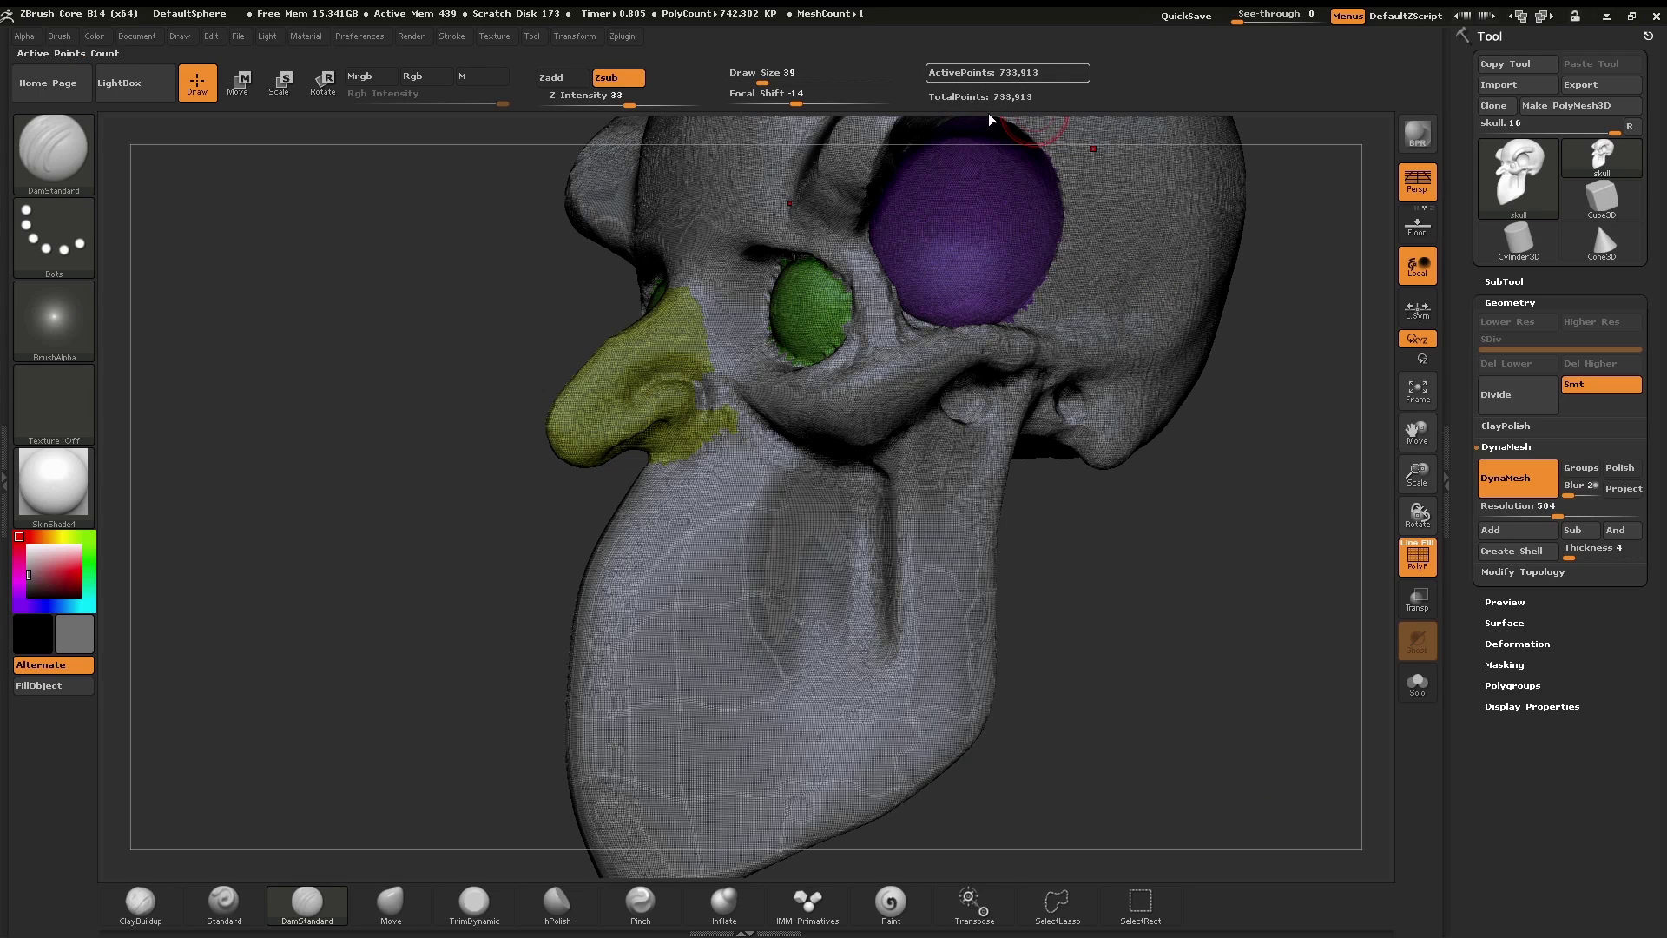
key("ctrl")
key("ctrl+shift+z")
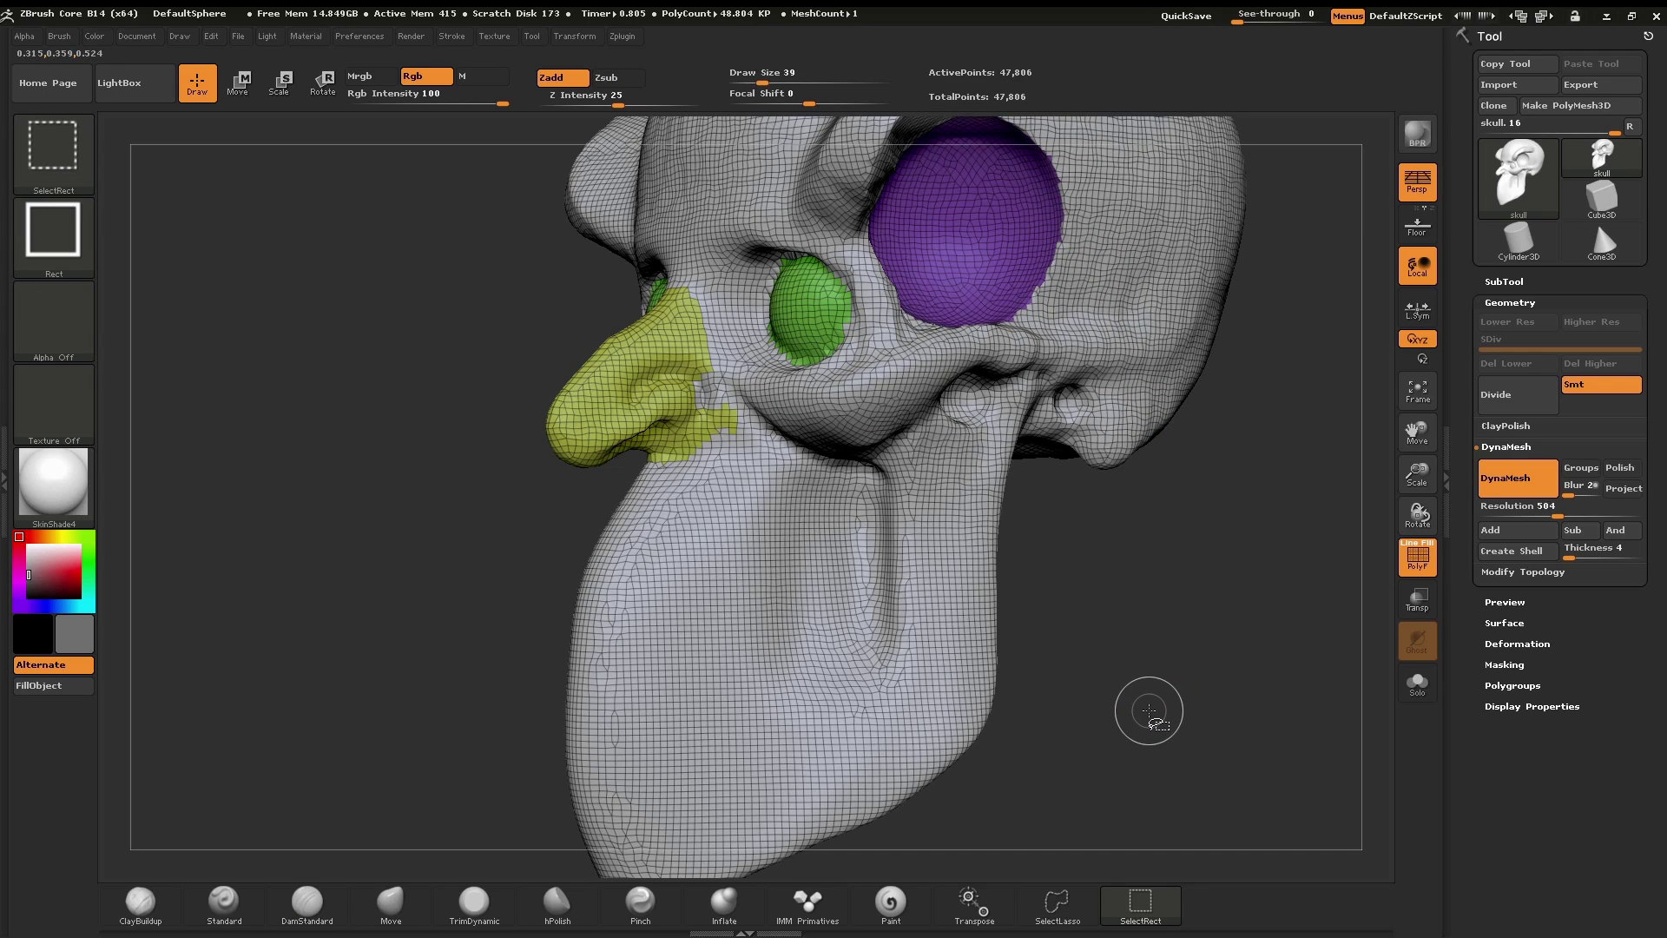
key("ctrl+shift+z")
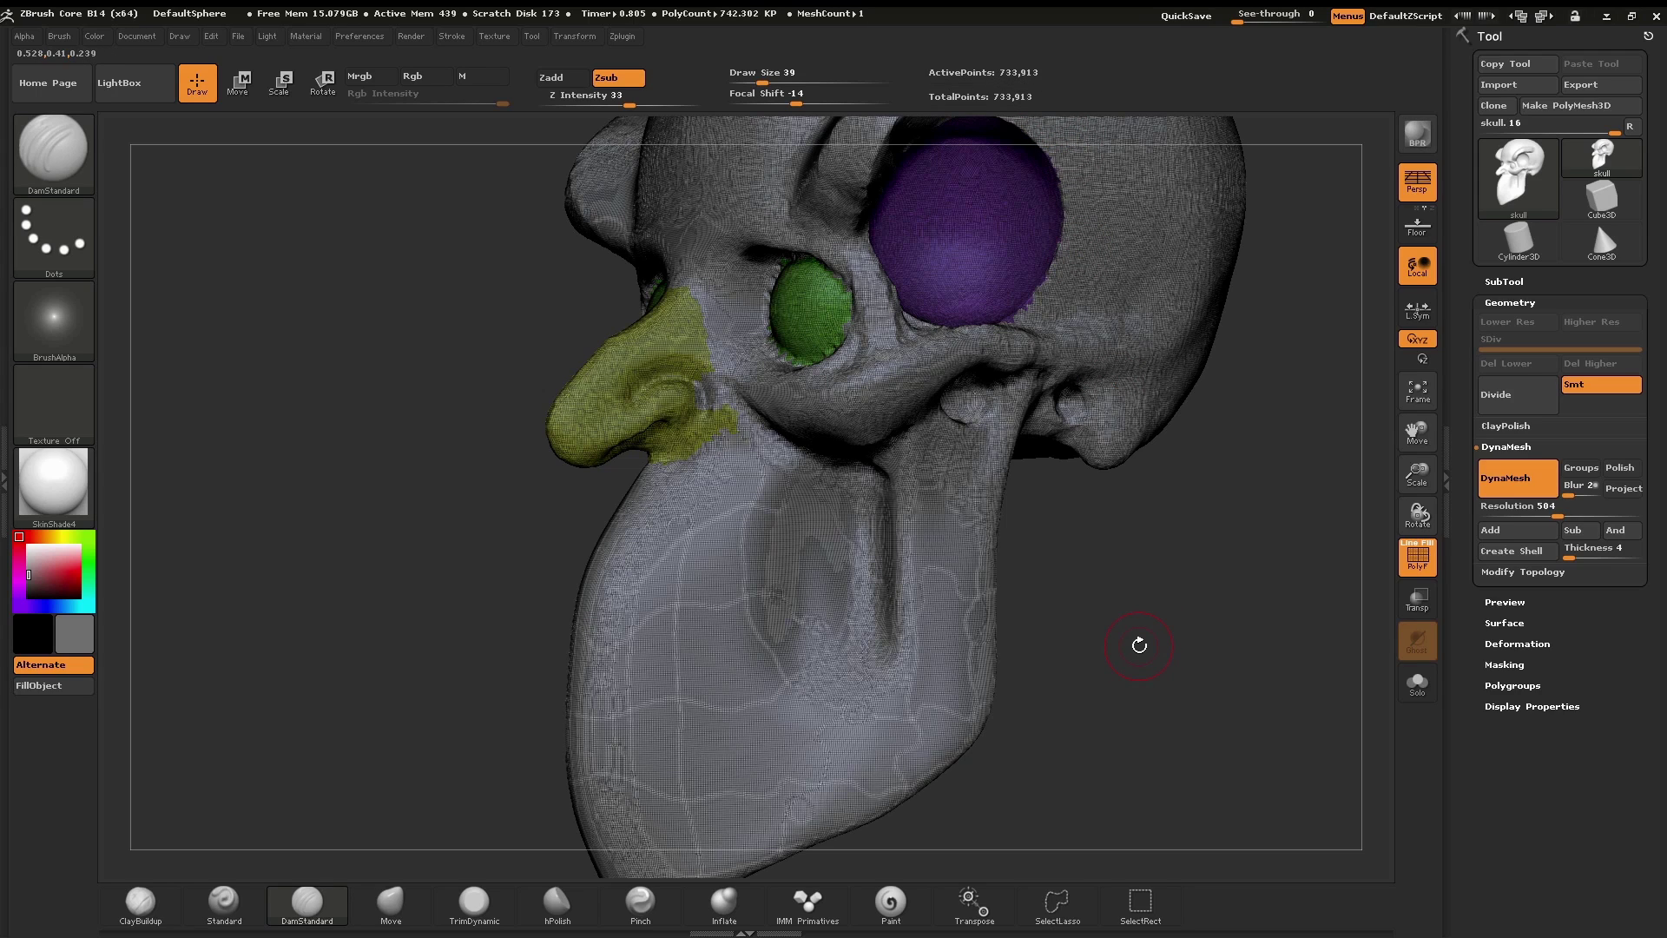
Step: Hide the wireframe, carve sharper creases around the nostril and down the cheek with DamStandard, and update the DynaMesh
key("shift+f")
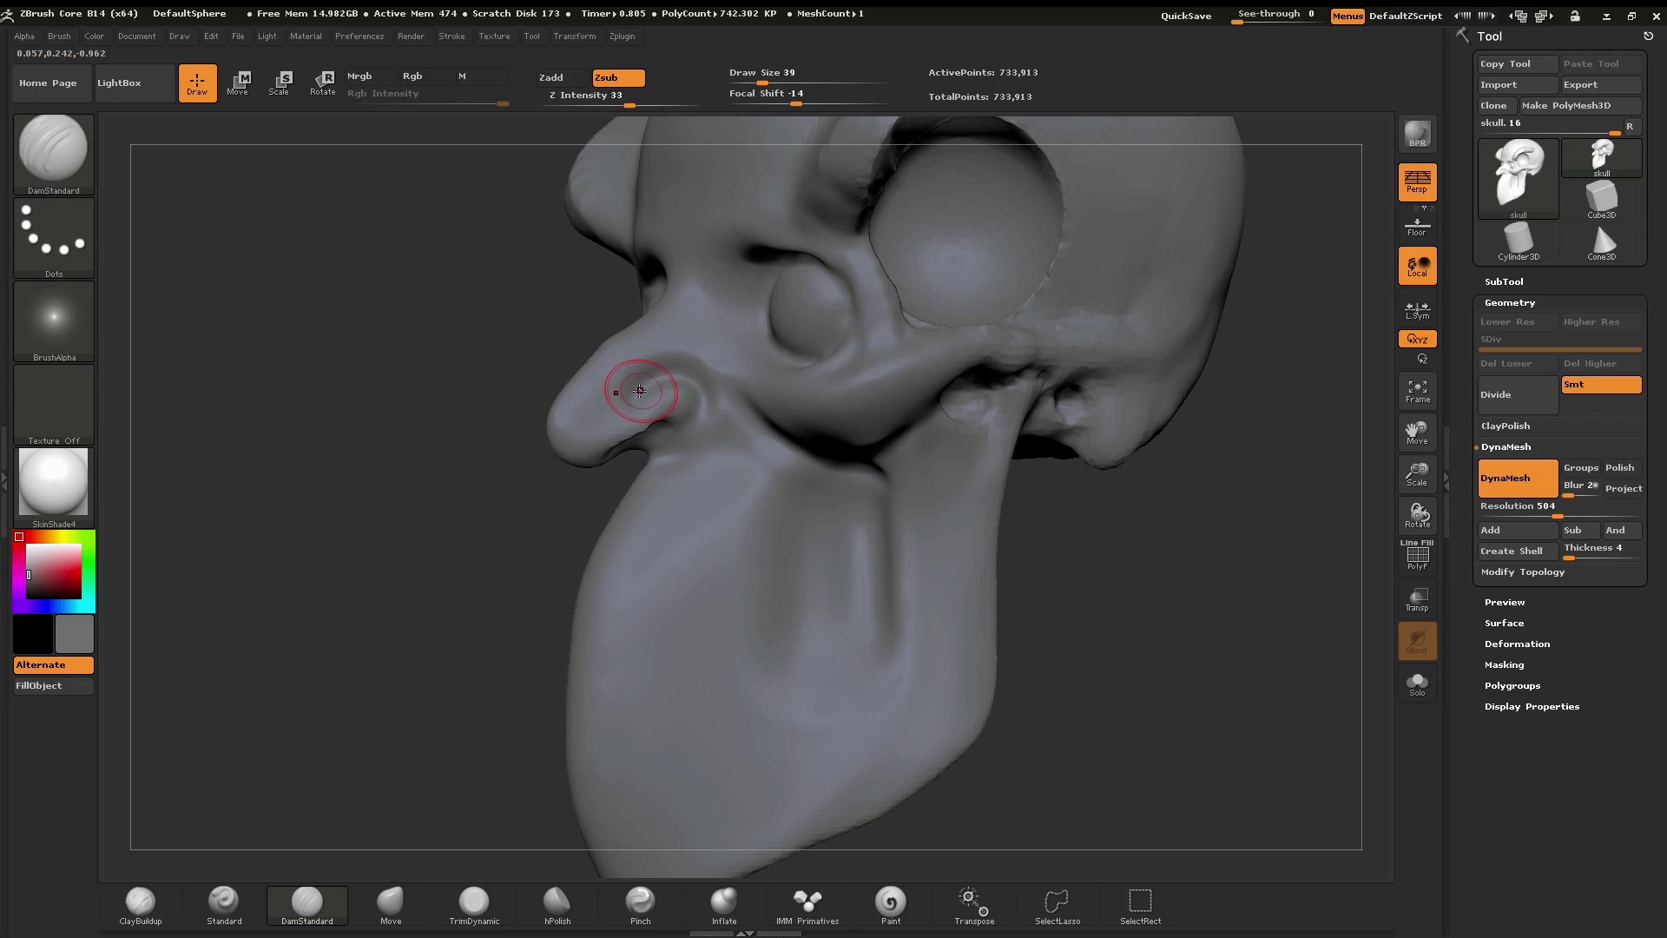
mouse_move(632, 393)
left_mouse_down()
mouse_move(669, 371)
mouse_move(690, 439)
left_mouse_up()
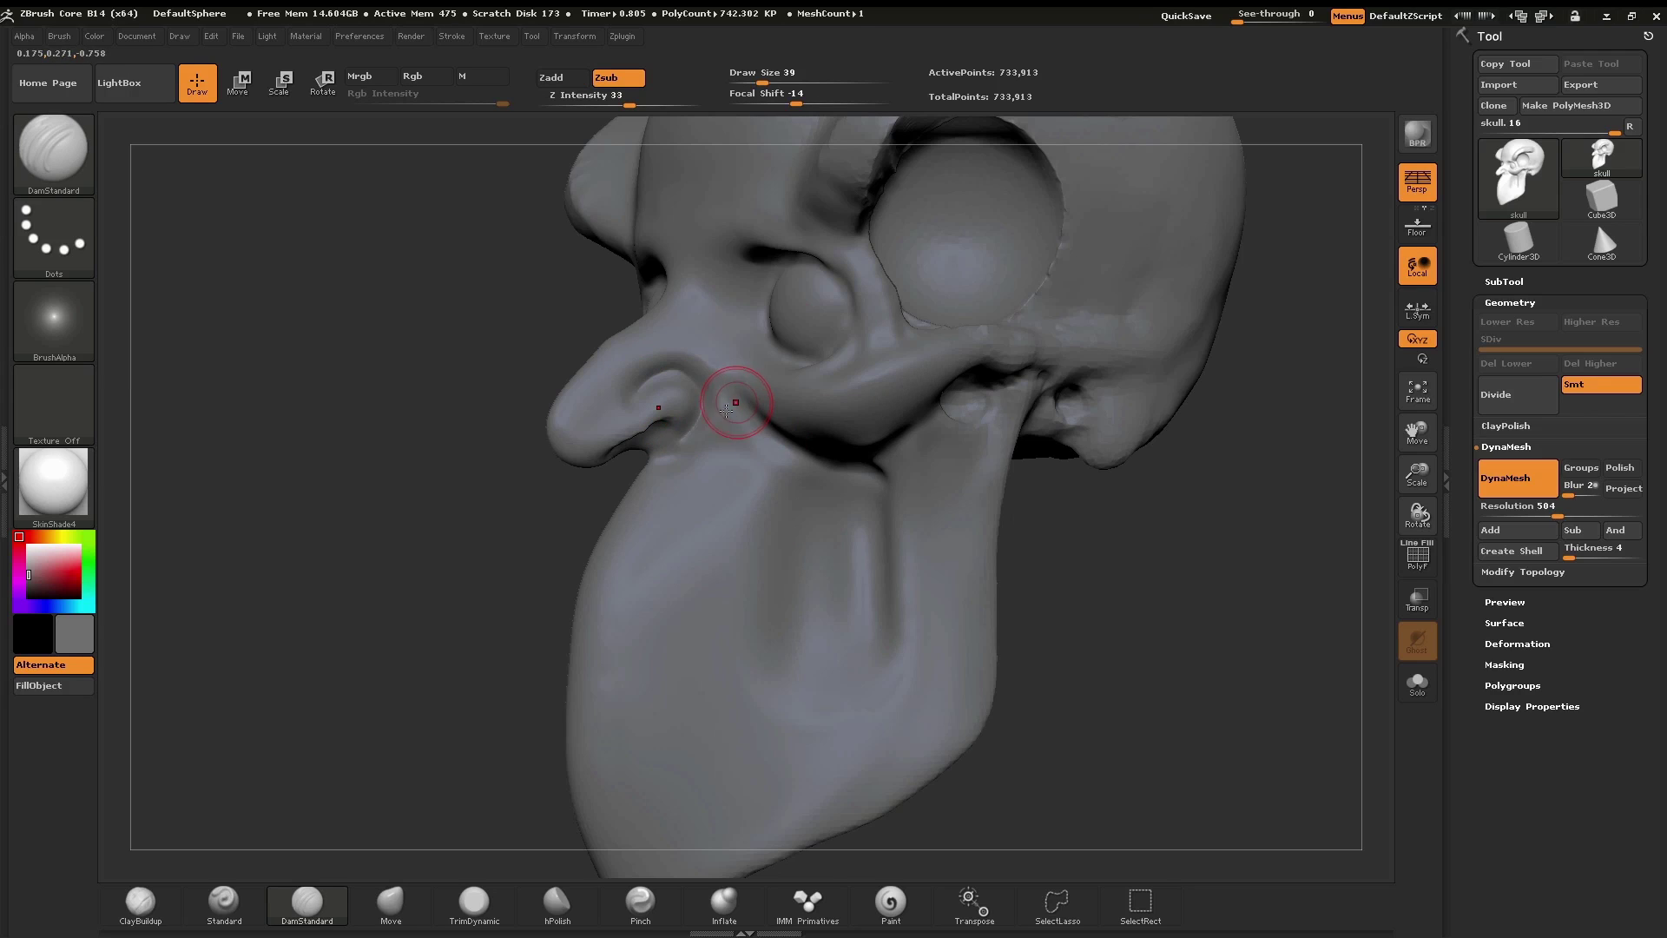
right_click_drag(685, 458, 657, 426)
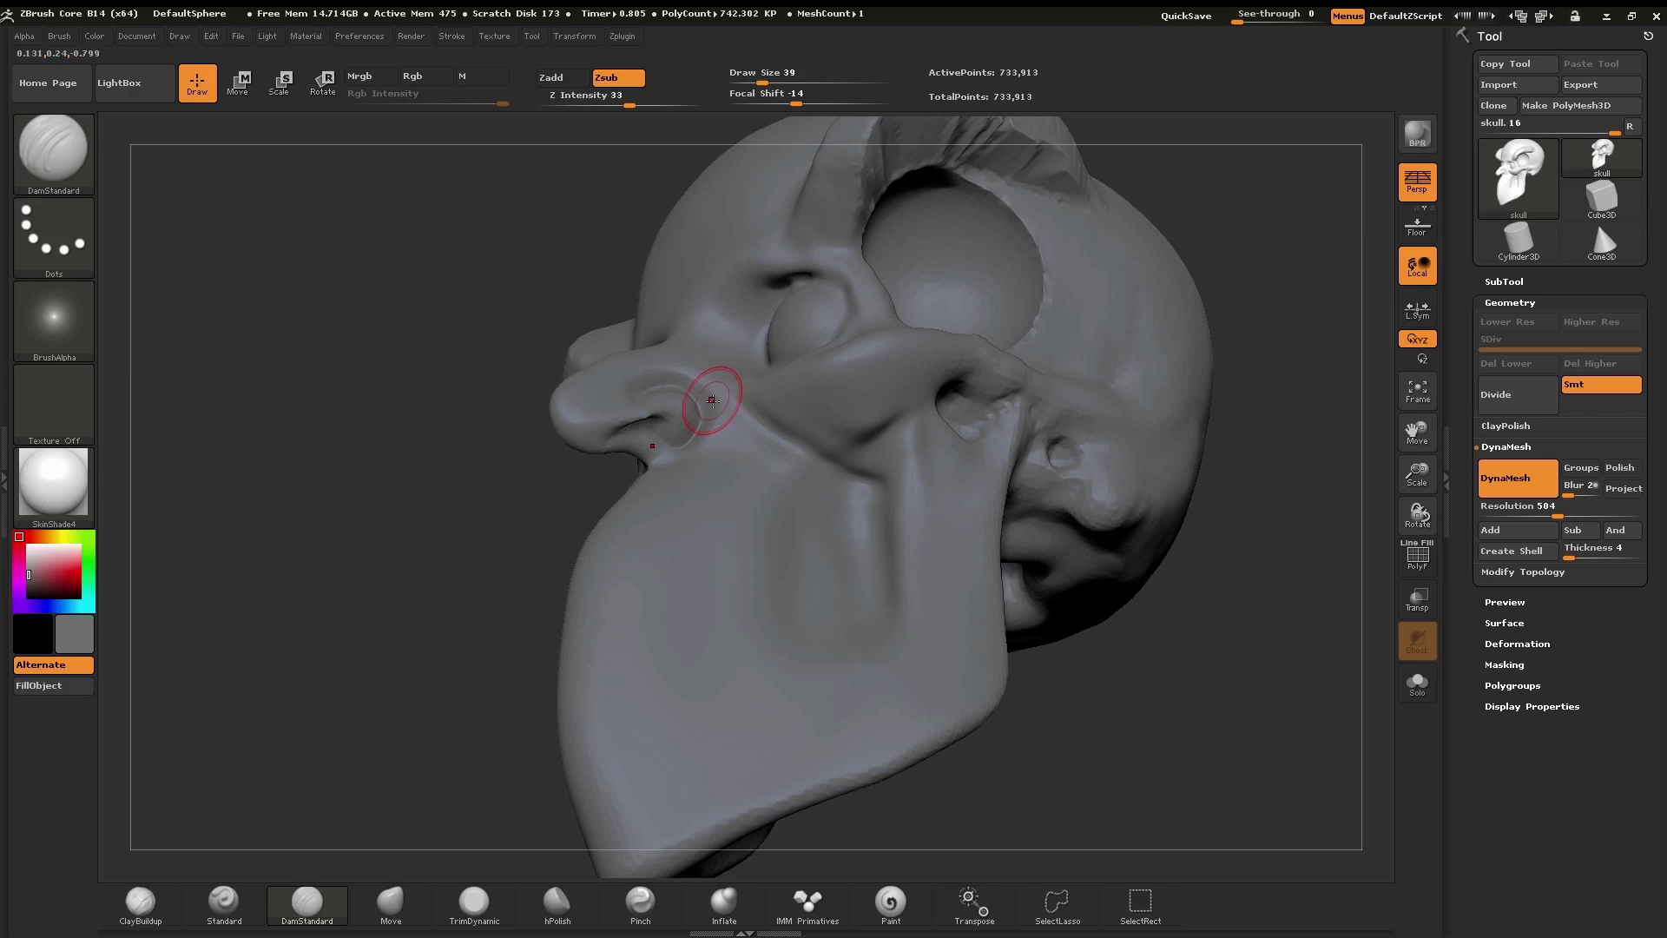
left_click_drag(706, 391, 753, 448)
right_click_drag(974, 630, 1164, 599)
key("ctrl")
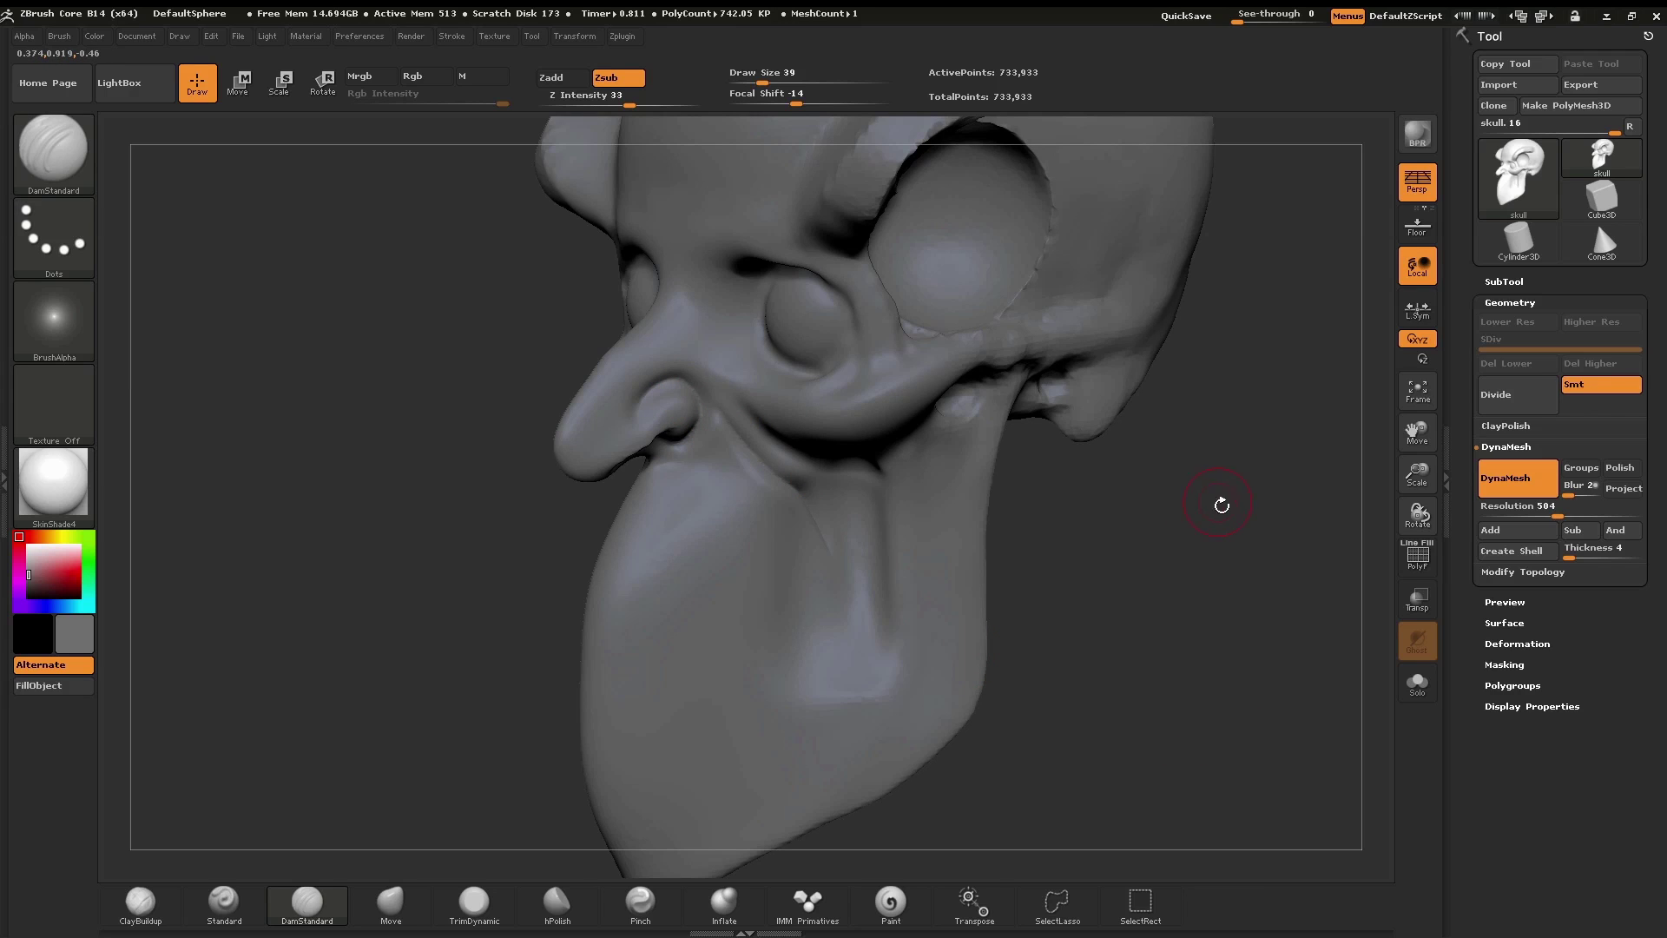
Step: Smooth the jagged rim of the round temple cavity and update the DynaMesh
right_click_drag(1224, 495, 1117, 495)
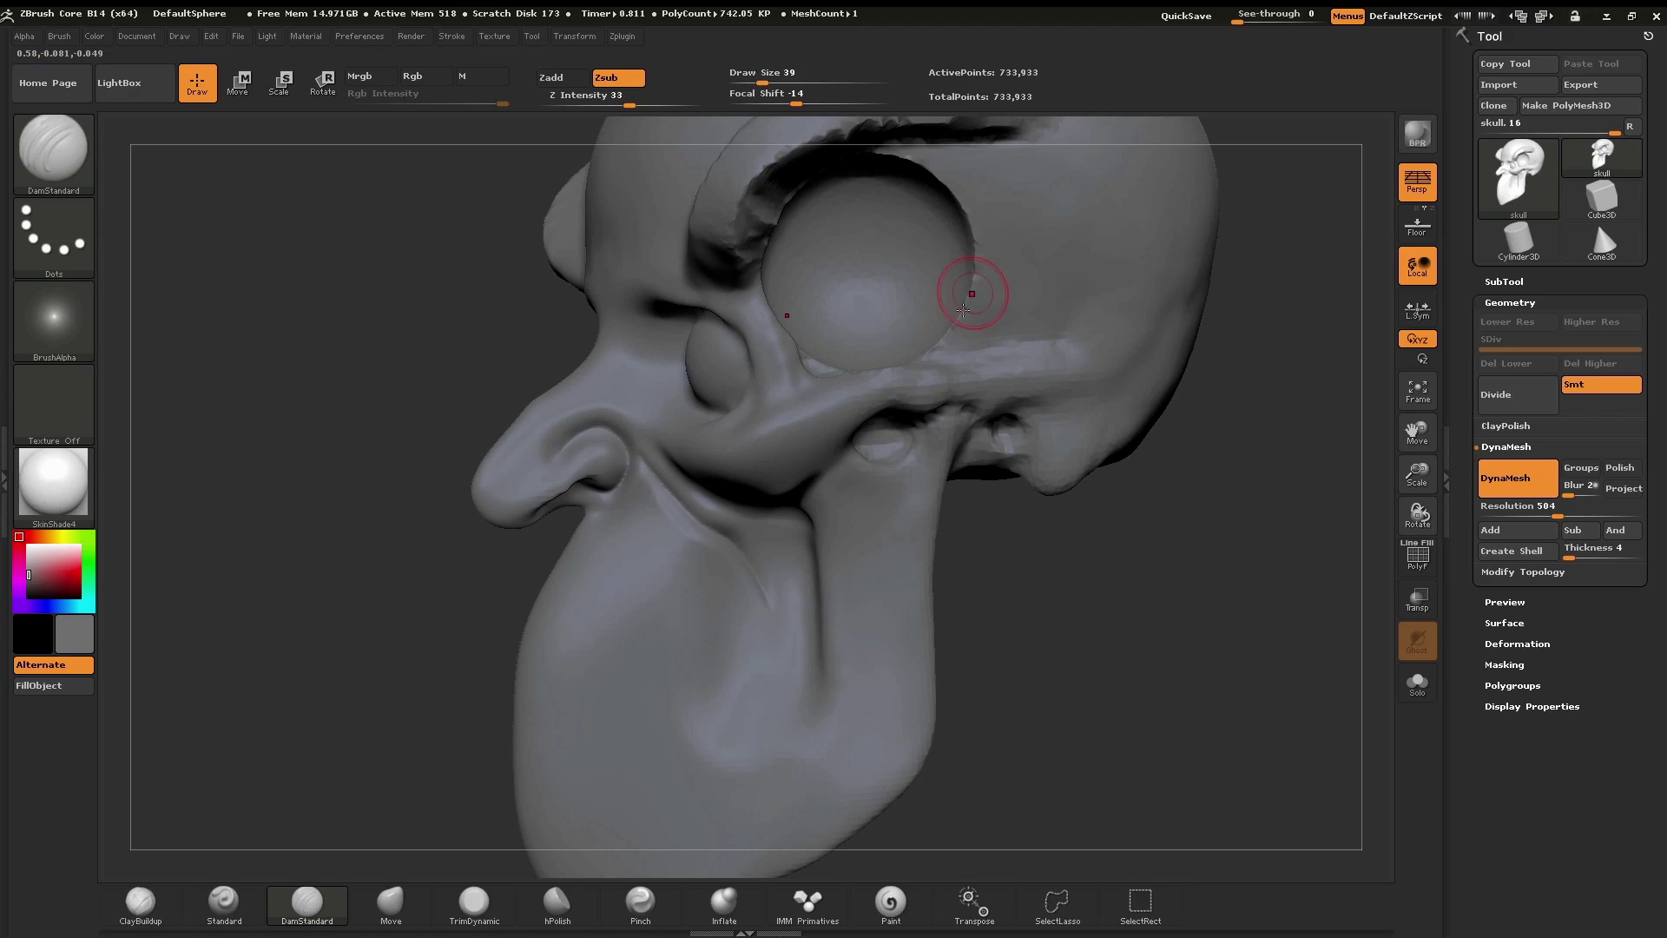
right_click_drag(933, 347, 981, 347)
left_click_drag(941, 346, 978, 264, "shift")
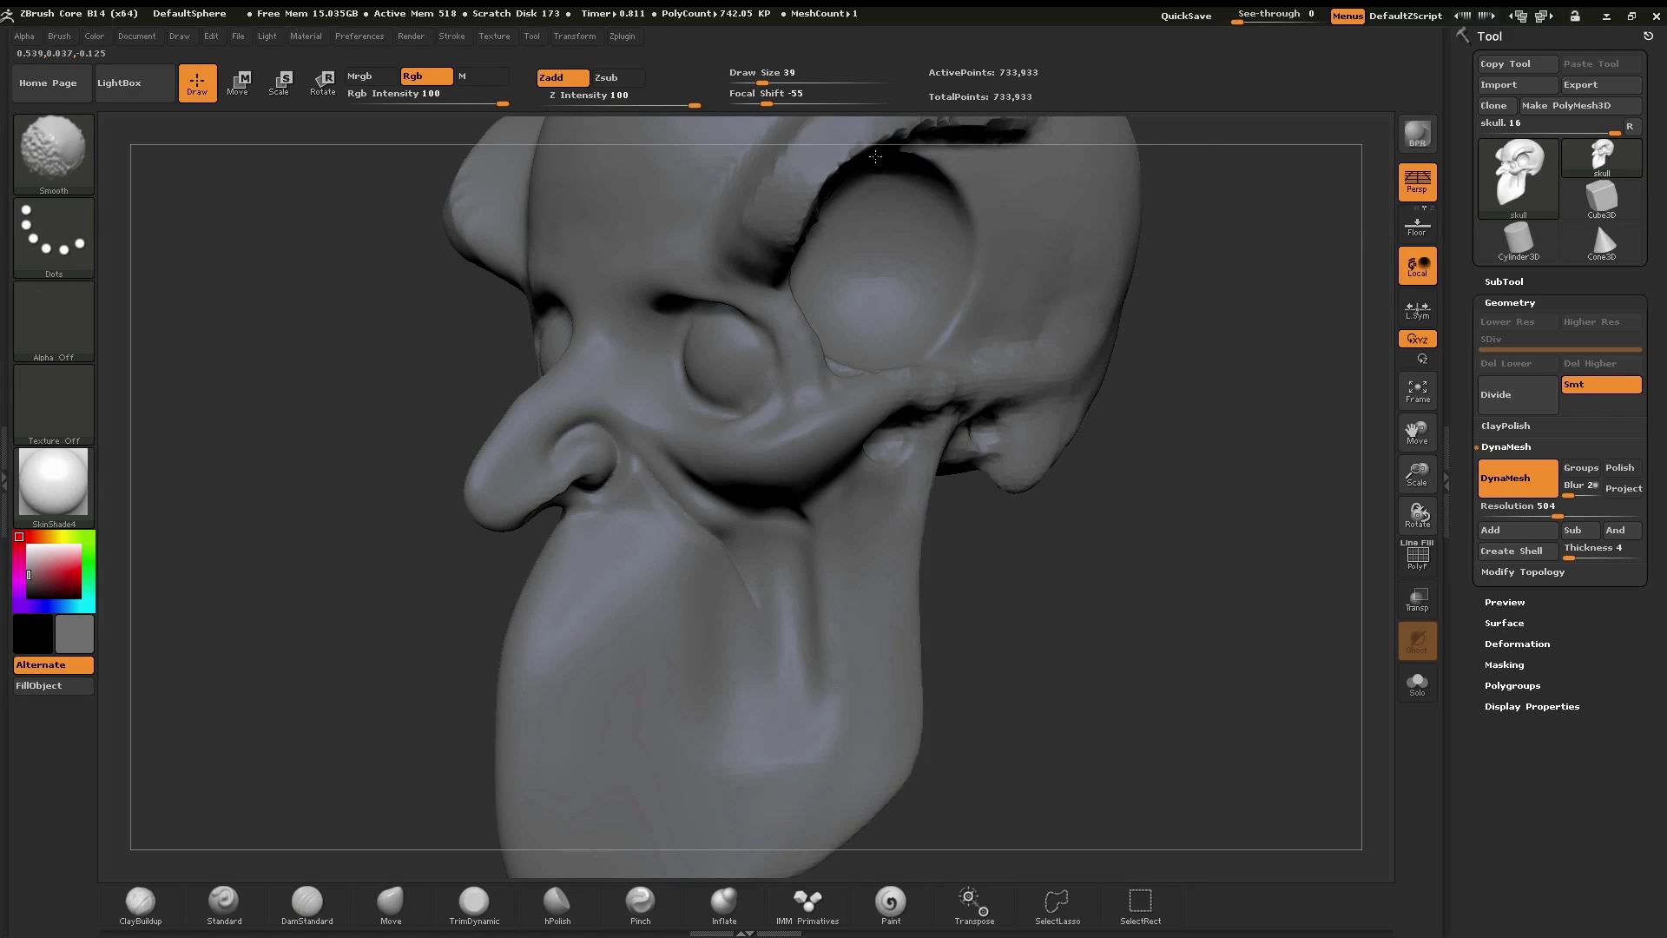
key("ctrl")
left_click_drag(1189, 477, 1206, 764, "ctrl")
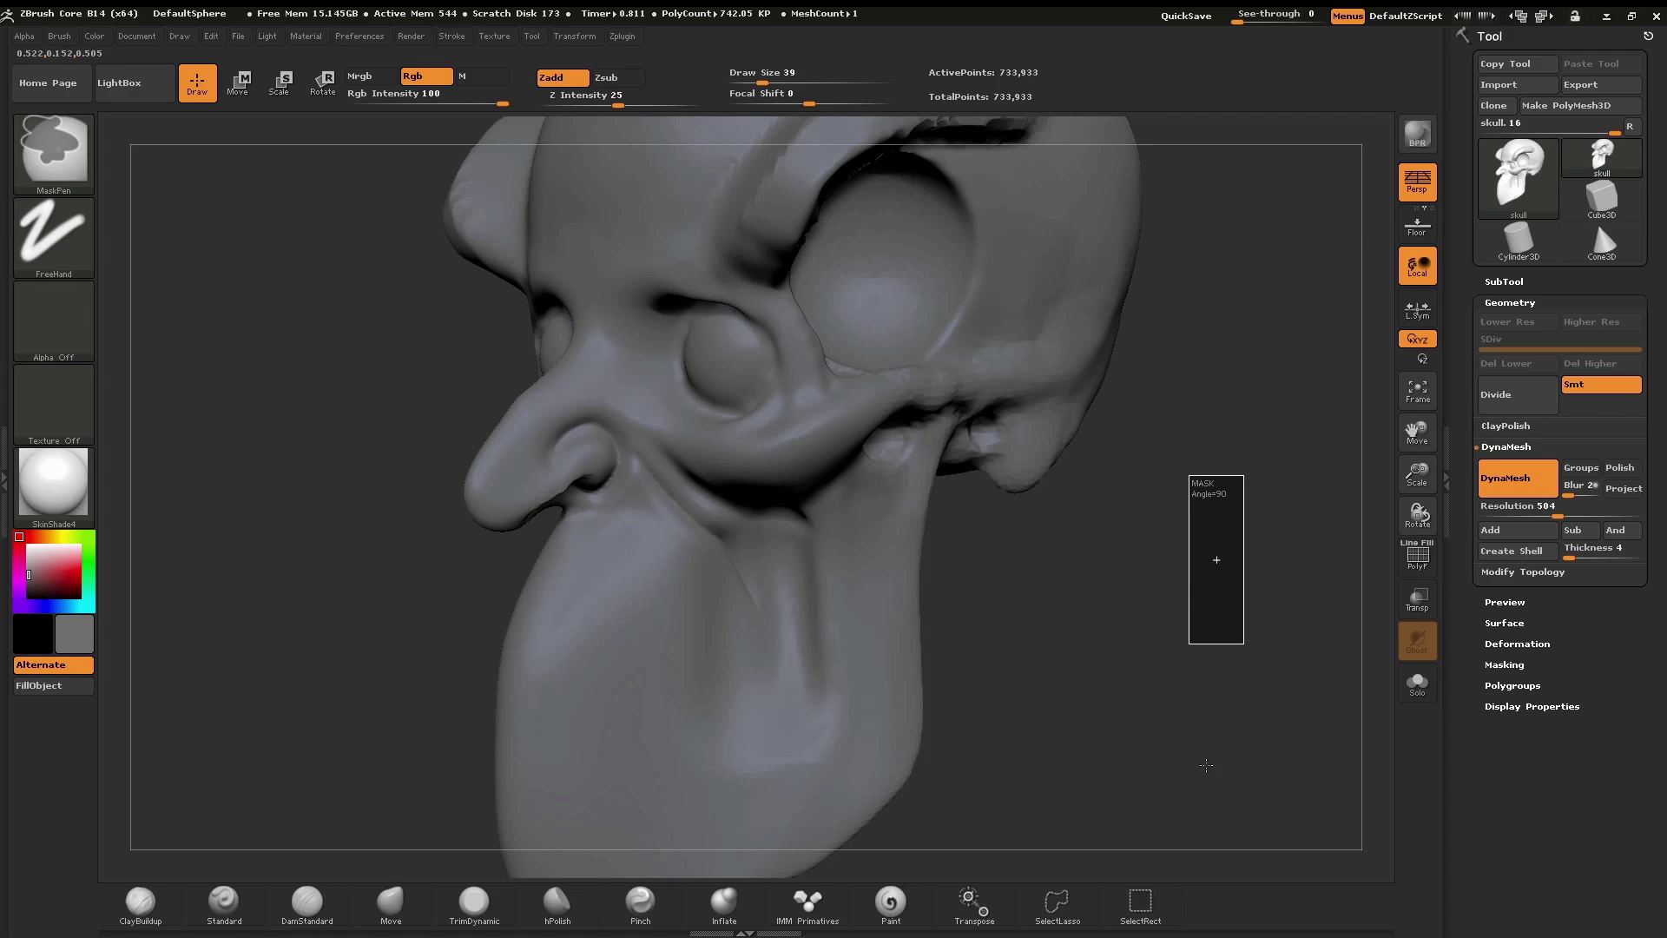
left_click_drag(1198, 708, 1201, 700, "ctrl")
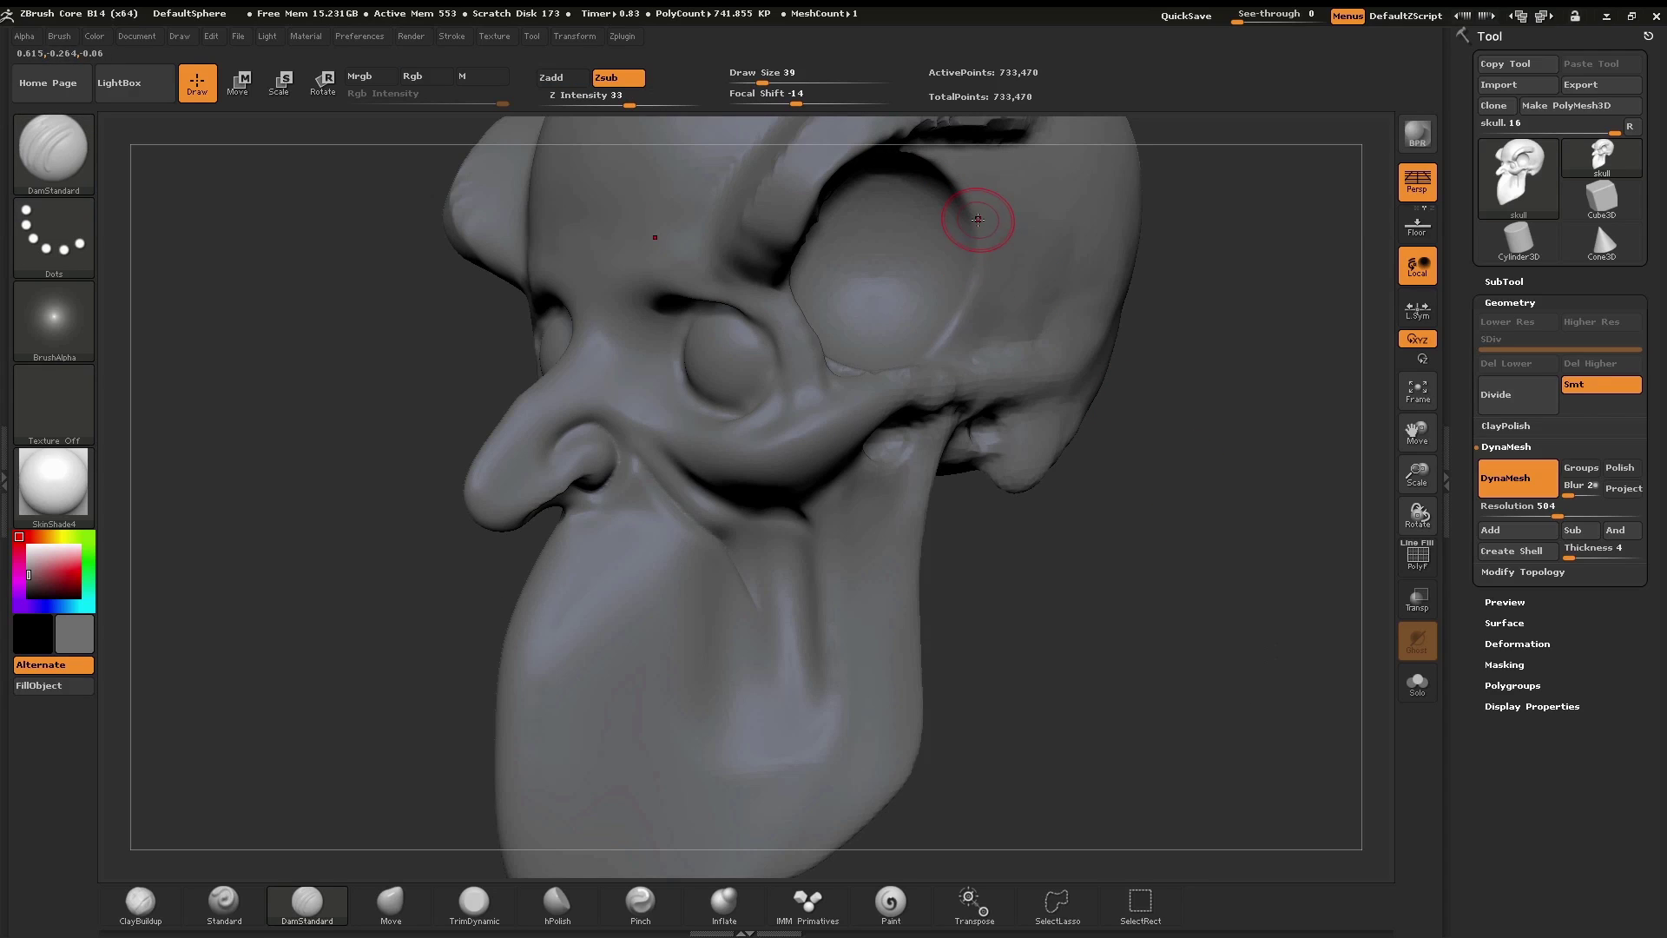